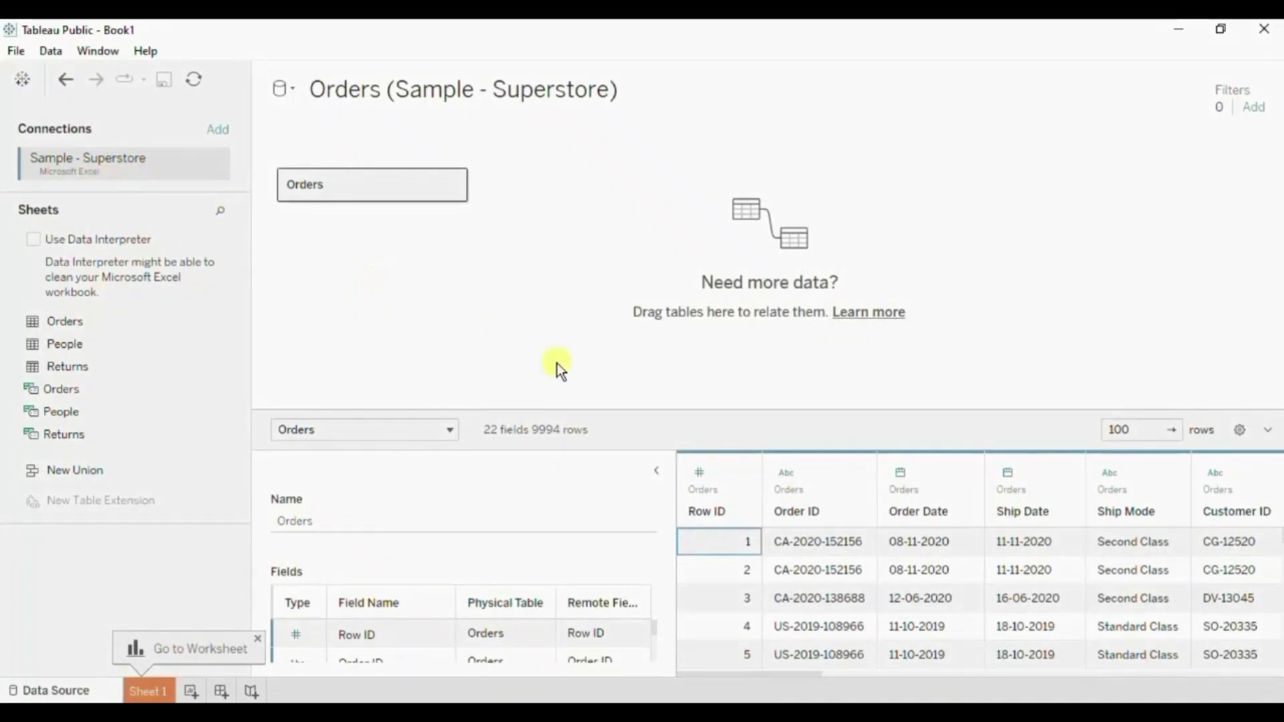
Split the Orders table's Email ID field automatically and compare the resulting username and domain fields with the original.
left_click_drag(788, 676, 921, 669)
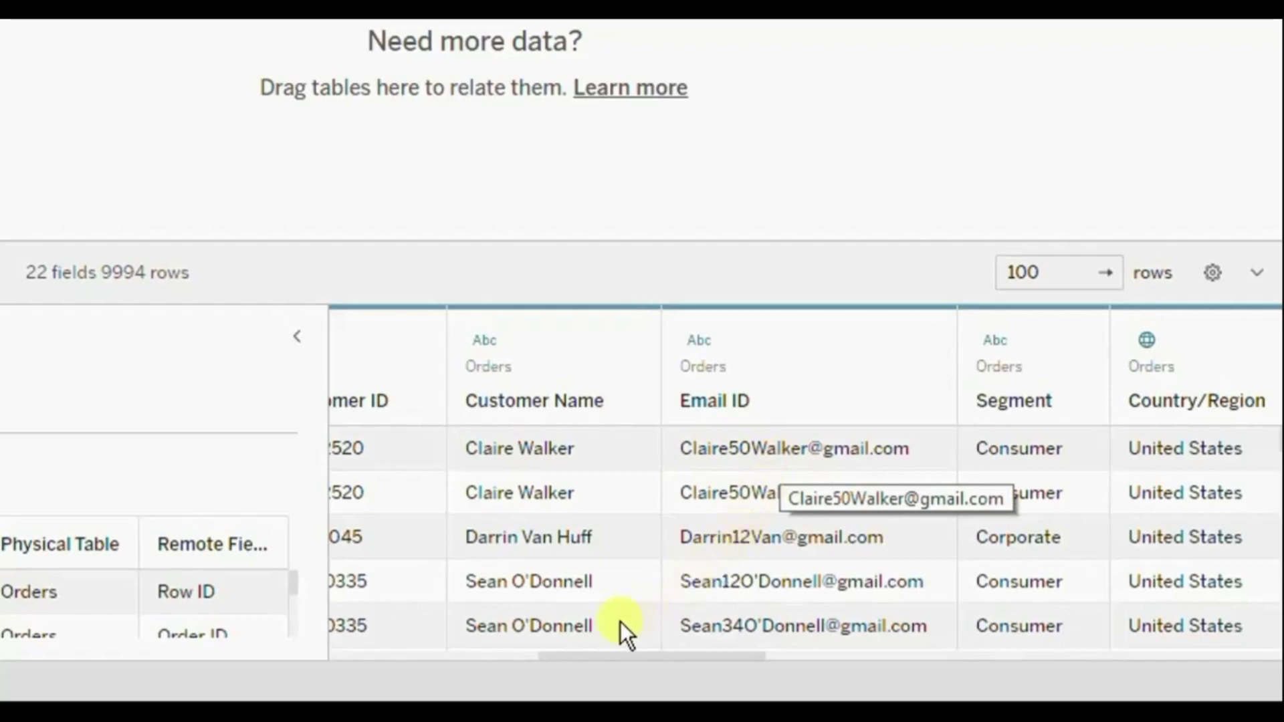
left_click_drag(608, 656, 897, 650)
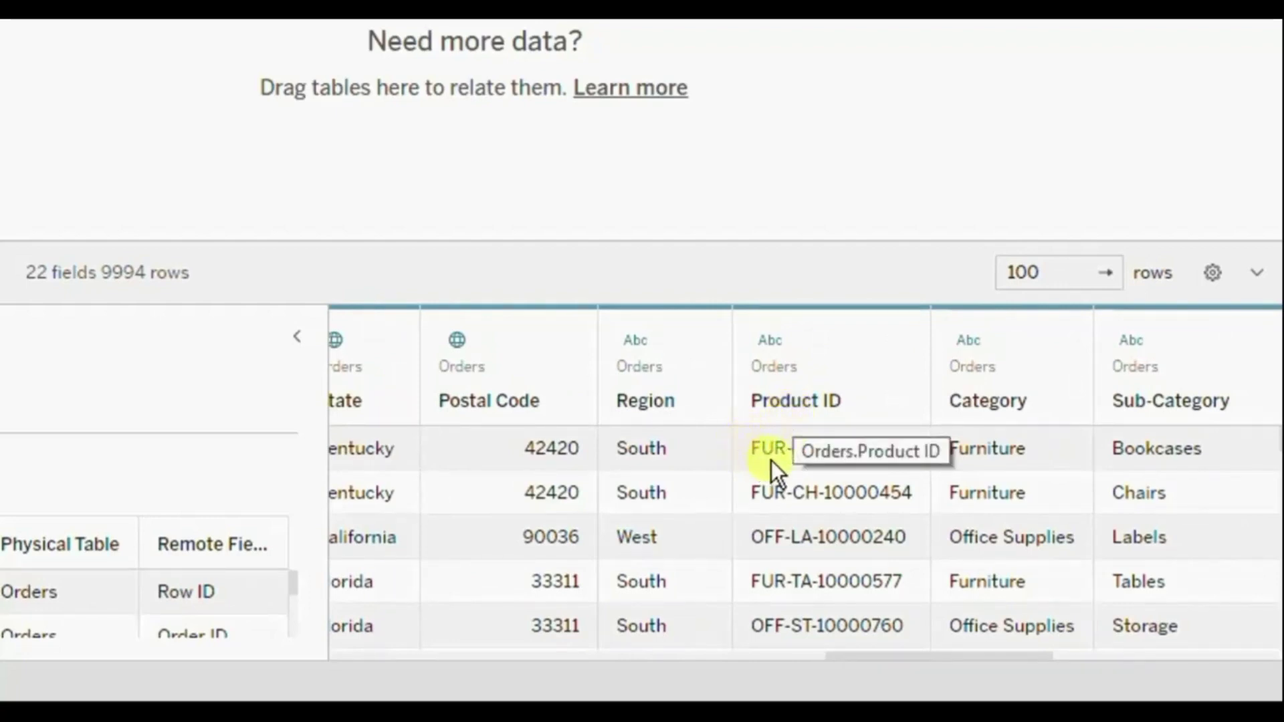
left_click(804, 353)
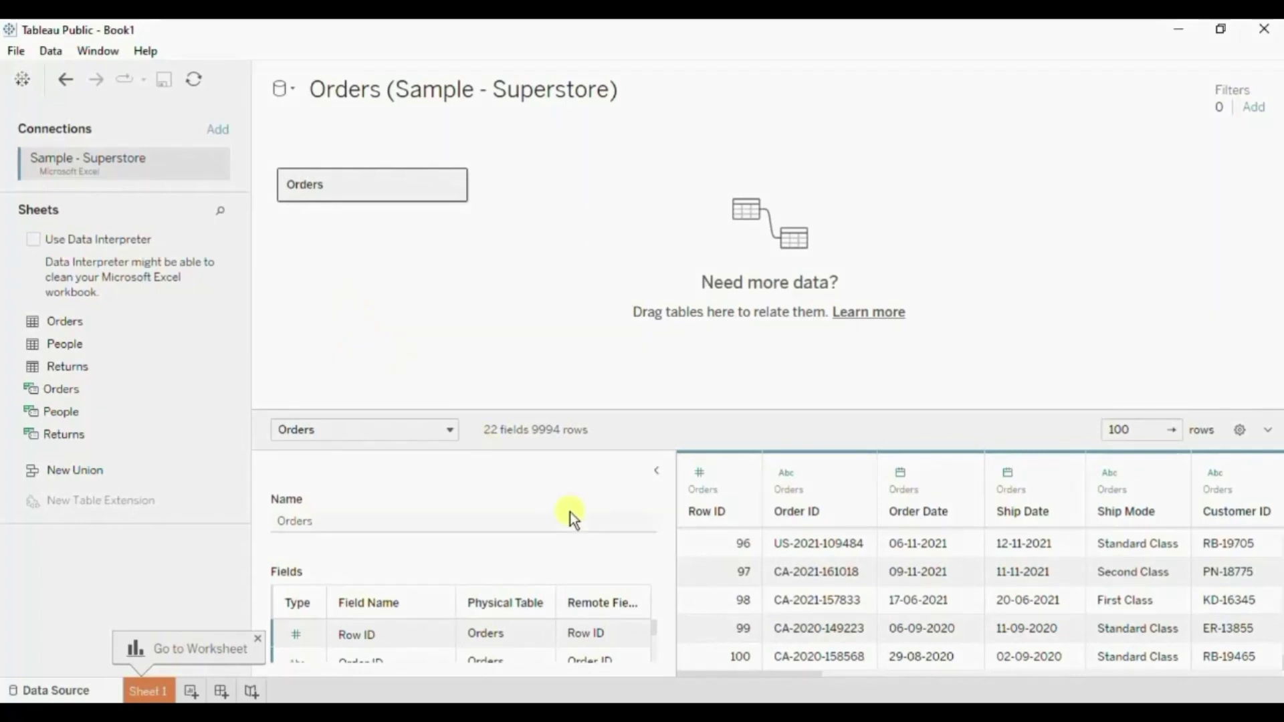
left_click_drag(769, 676, 889, 676)
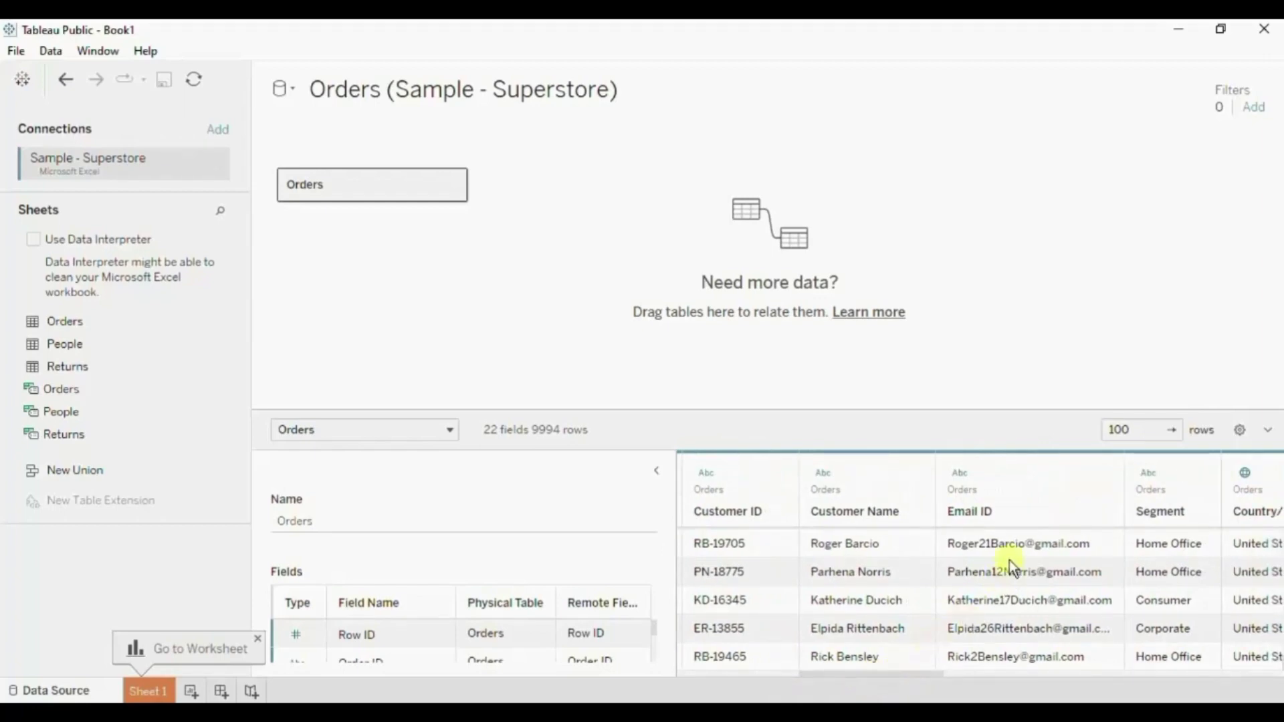
left_click(1104, 474)
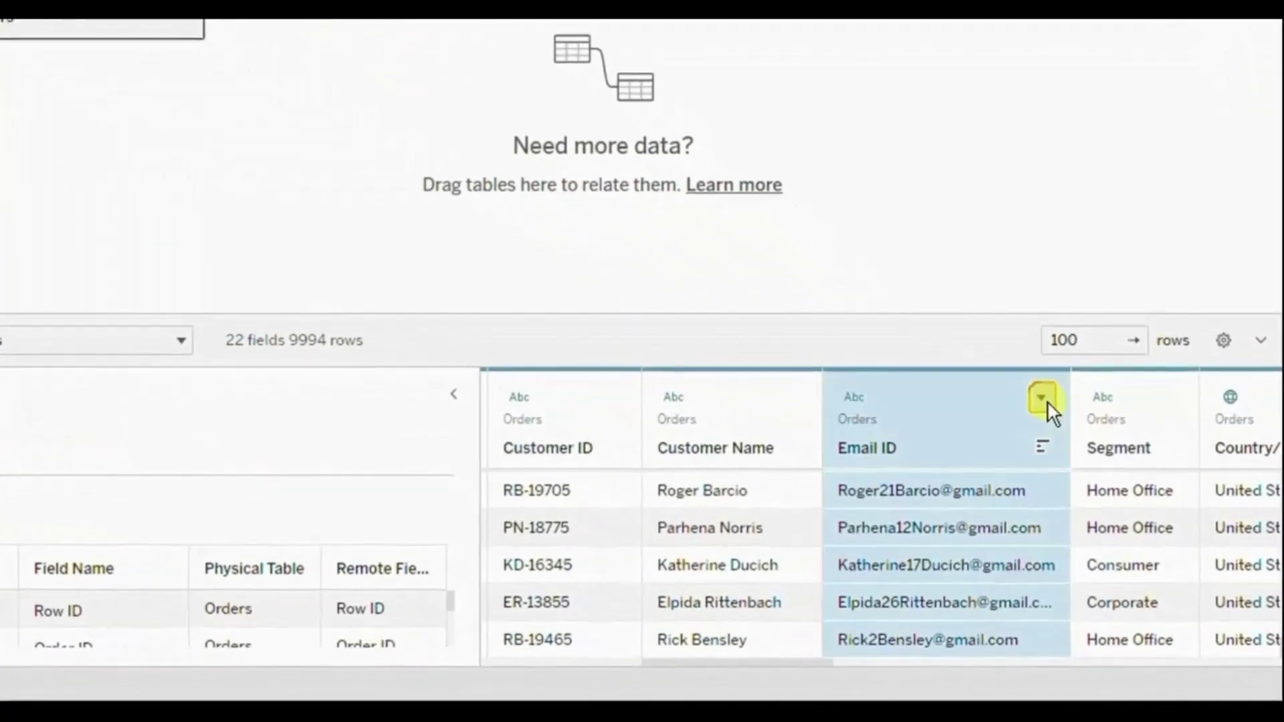
left_click(1046, 400)
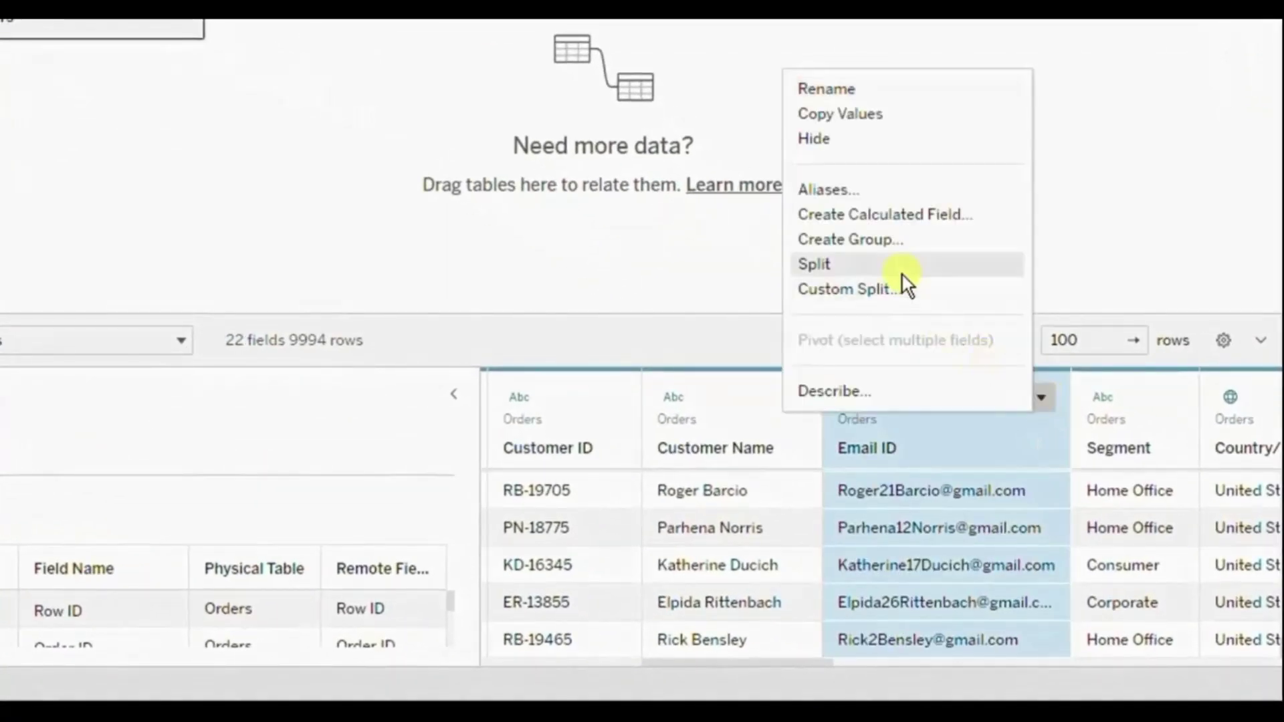
left_click(852, 270)
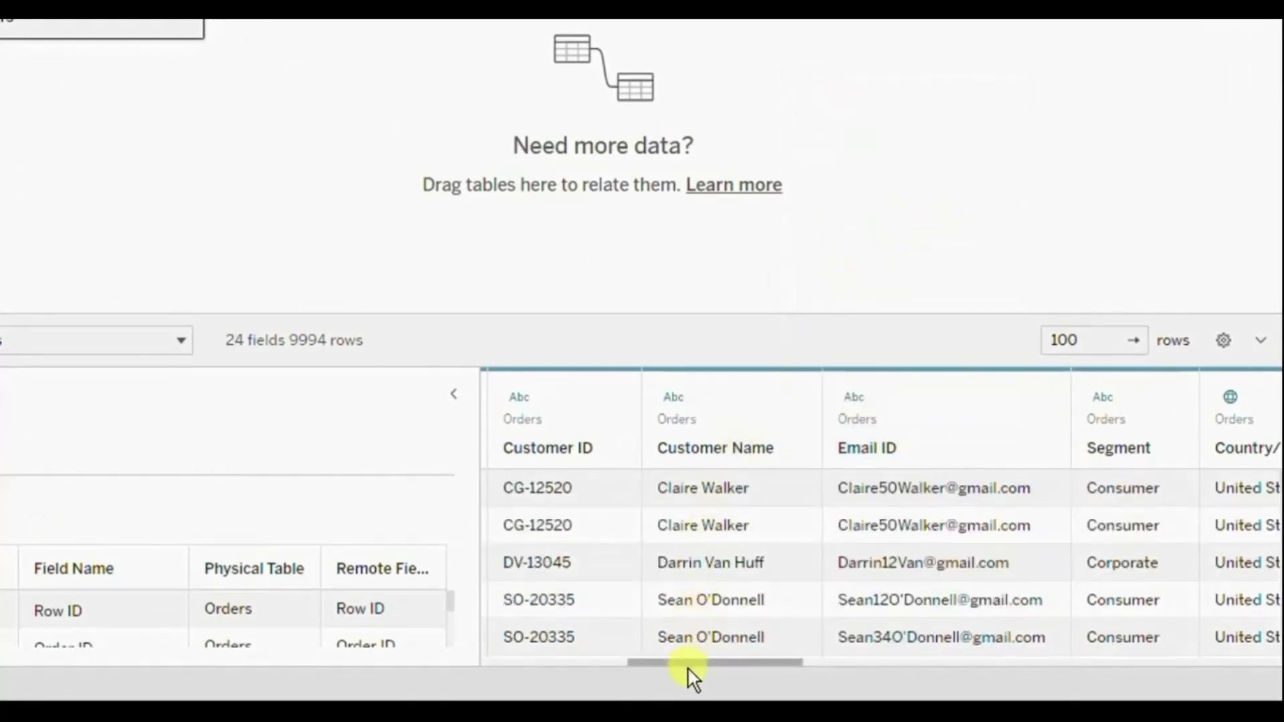
left_click_drag(688, 664, 1210, 653)
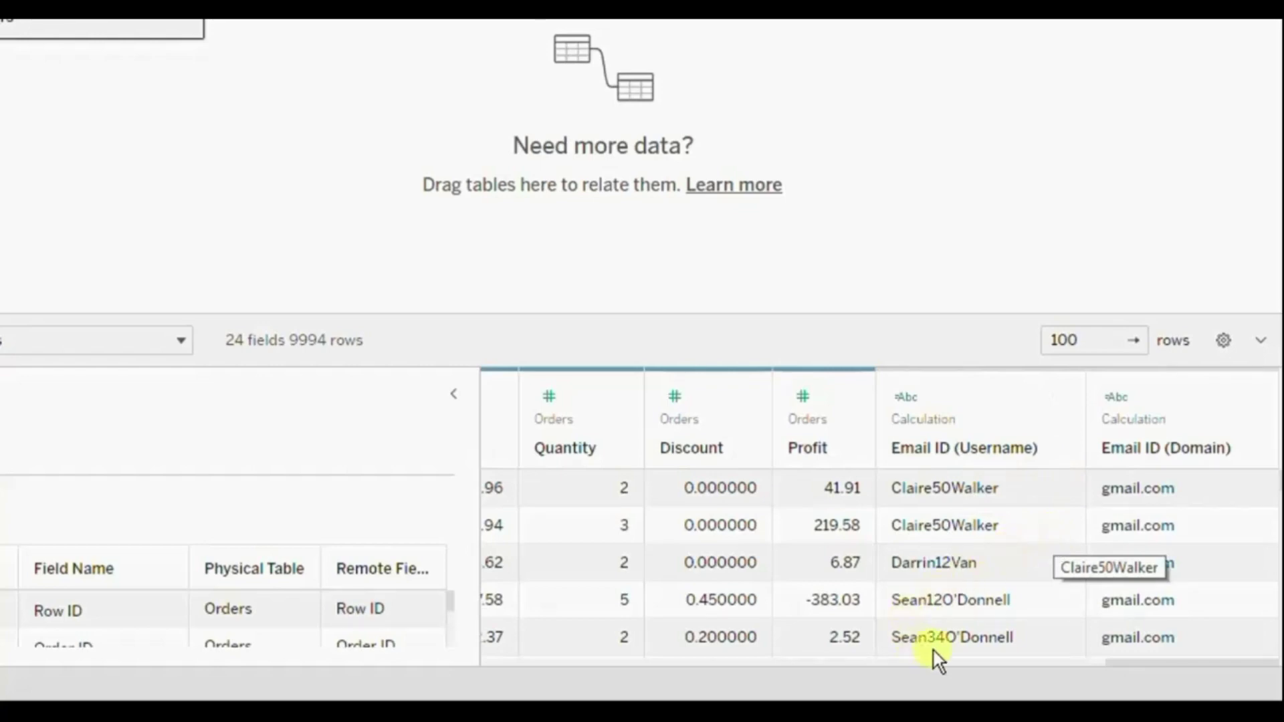
mouse_move(1129, 664)
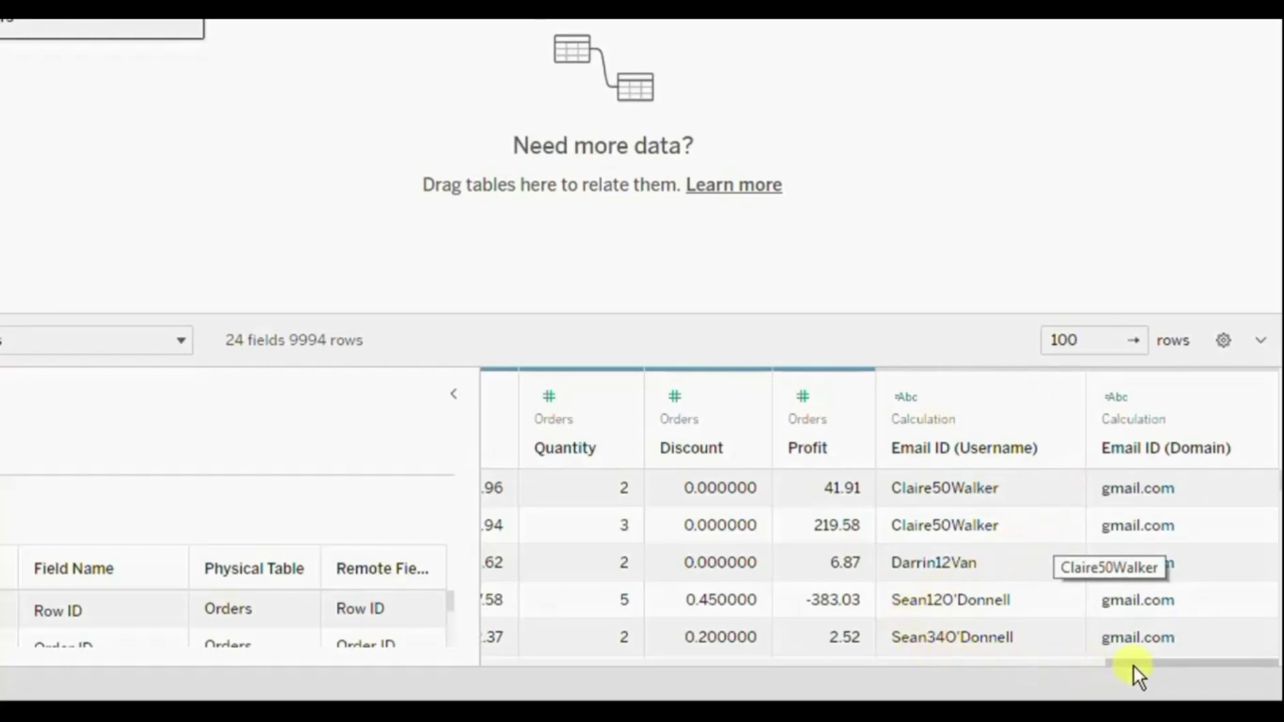
left_click_drag(1133, 664, 683, 658)
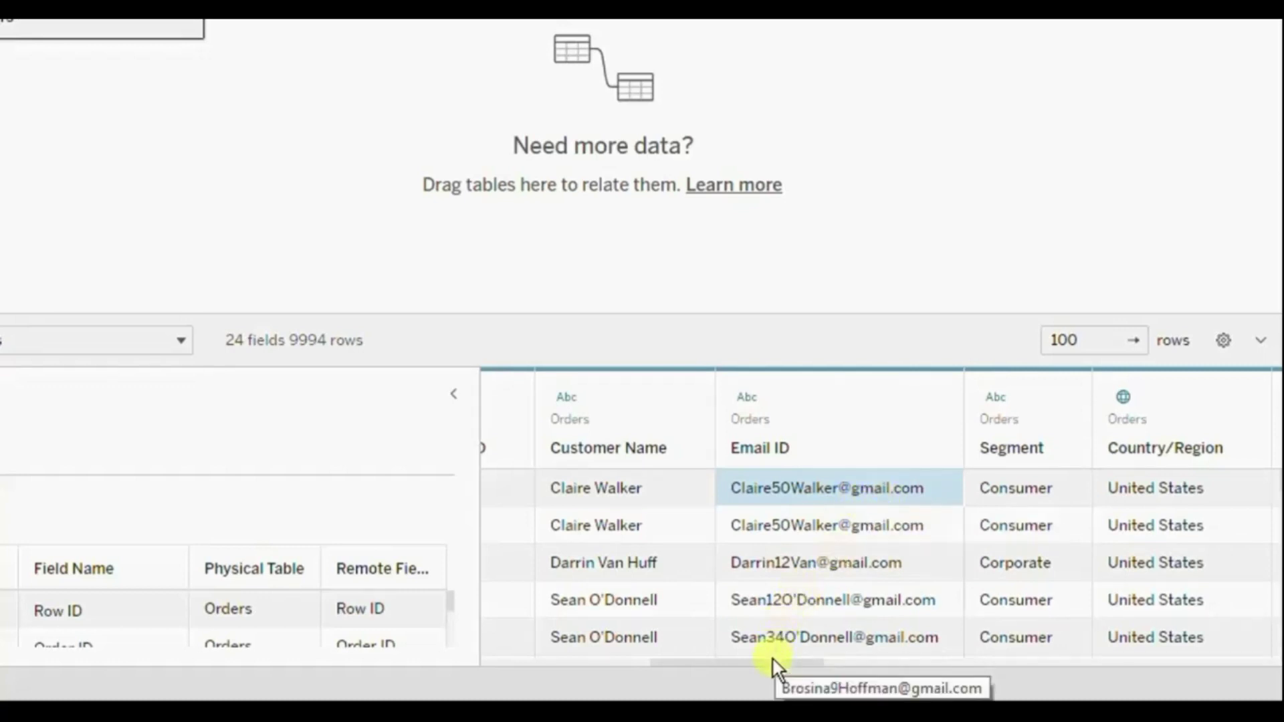
left_click_drag(770, 660, 1250, 661)
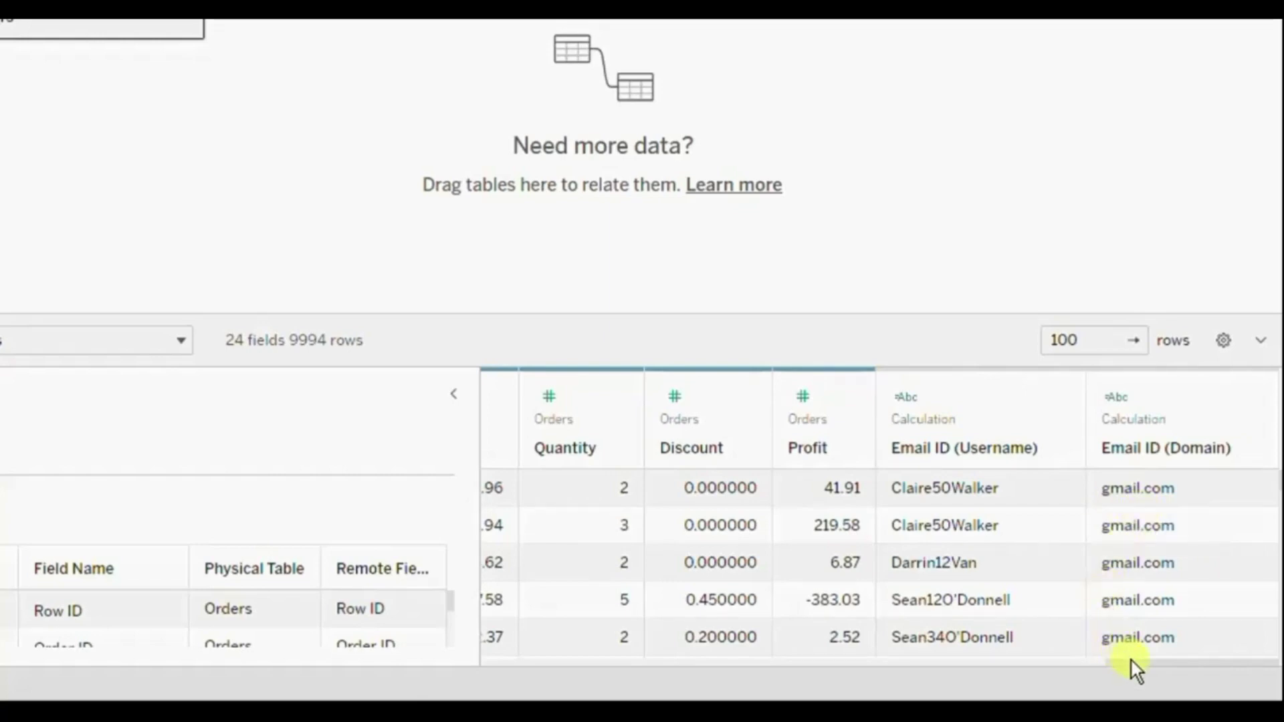
Split the Product ID field automatically and compare the resulting fields with the original values.
left_click_drag(1130, 661, 886, 661)
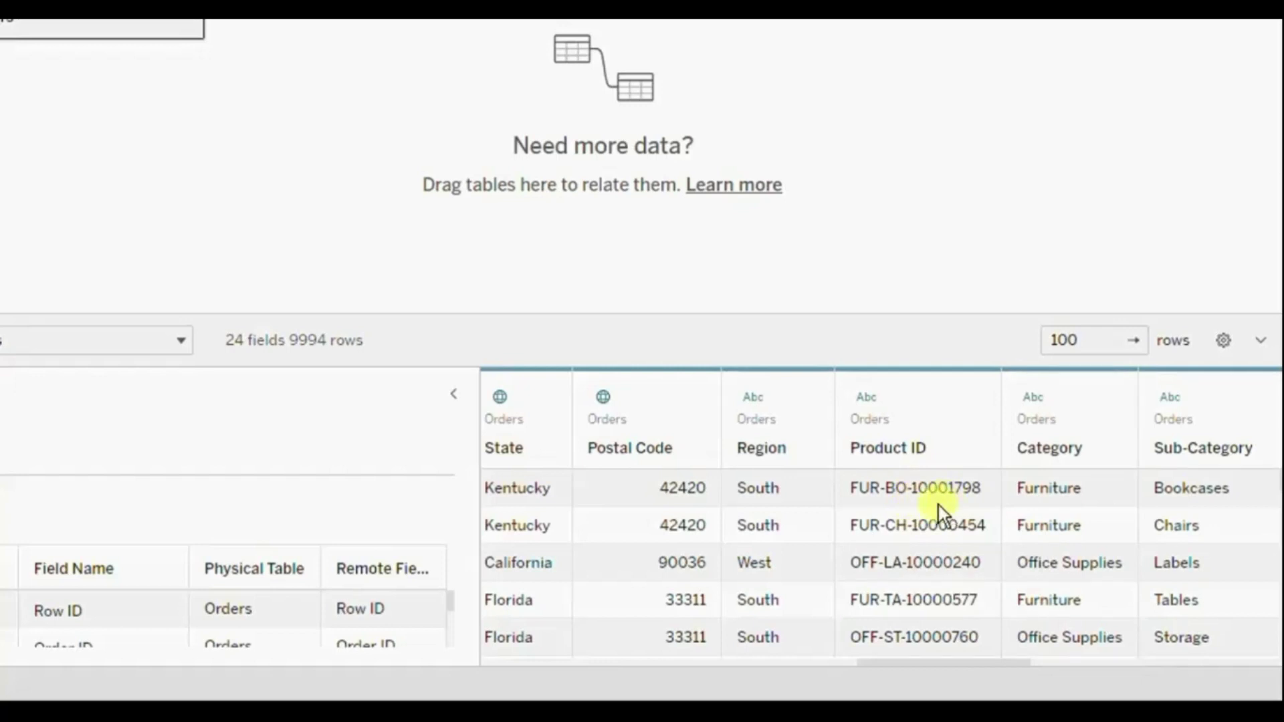
left_click(971, 398)
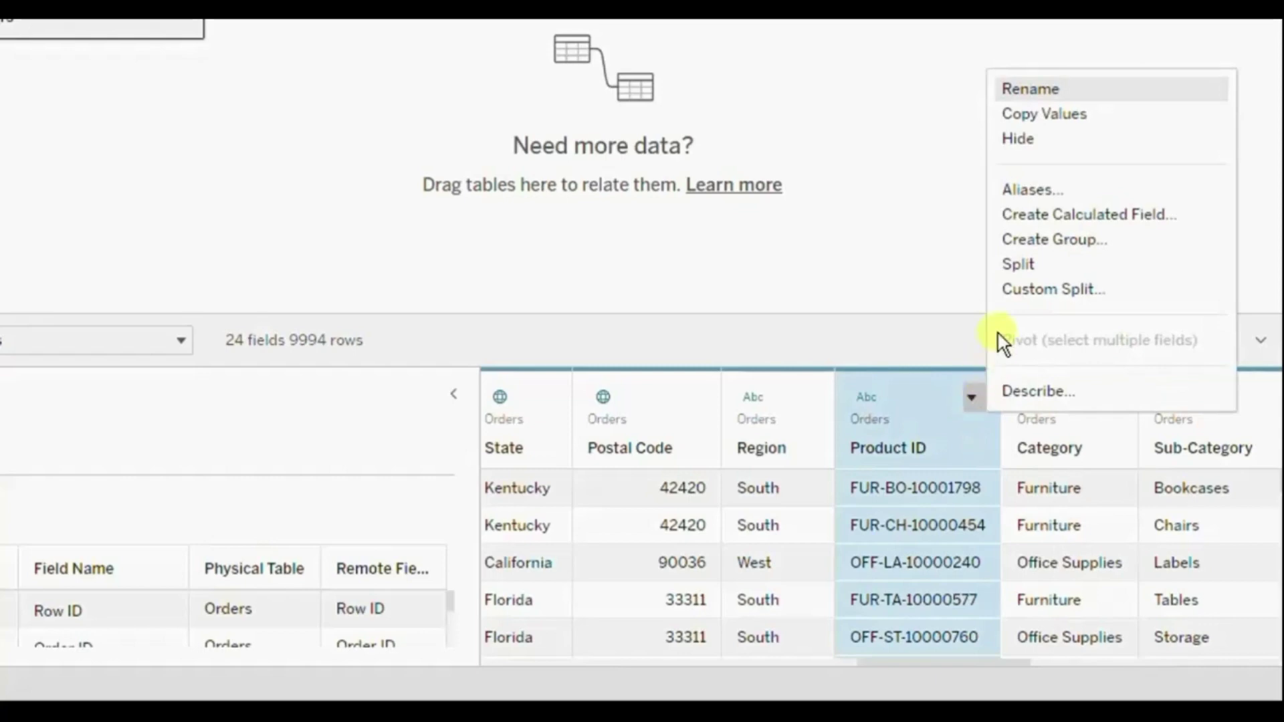
left_click(1013, 265)
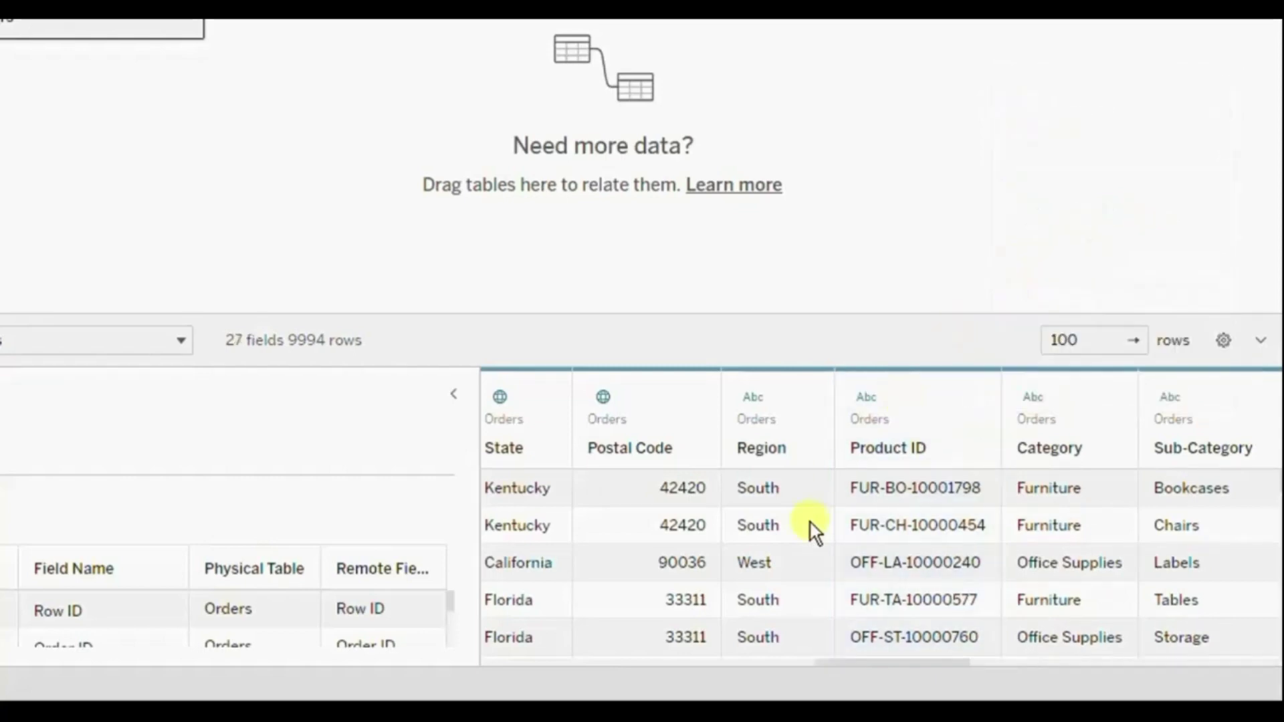
left_click_drag(862, 662, 1205, 665)
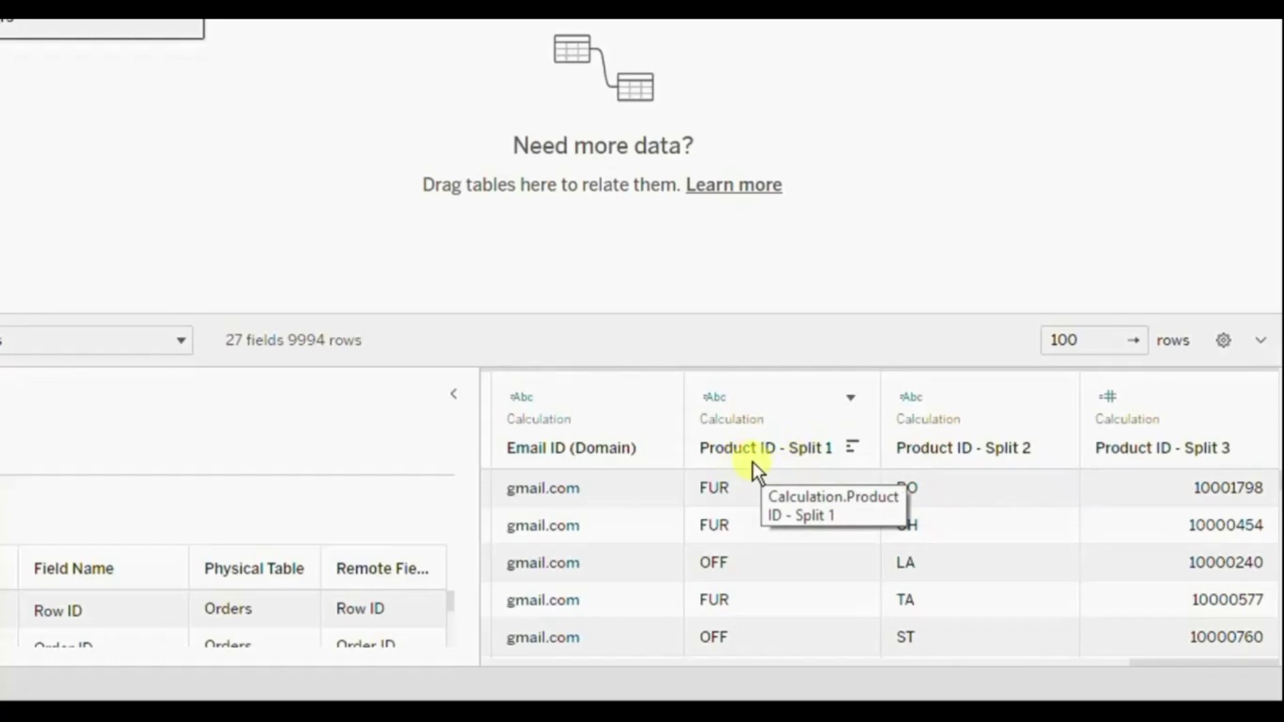
left_click_drag(1145, 664, 833, 646)
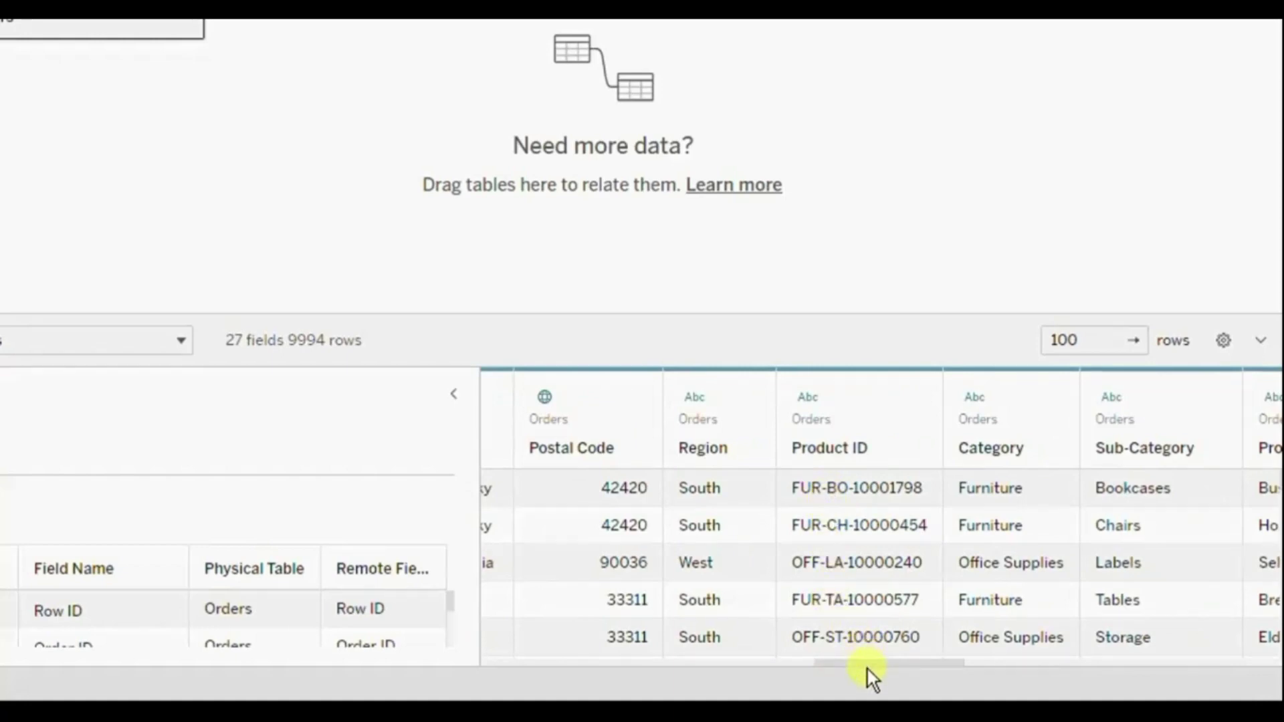
Delete the calculated fields Product ID - Split 1, Product ID - Split 2 and Product ID - Split 3 together.
left_click_drag(874, 661, 1210, 668)
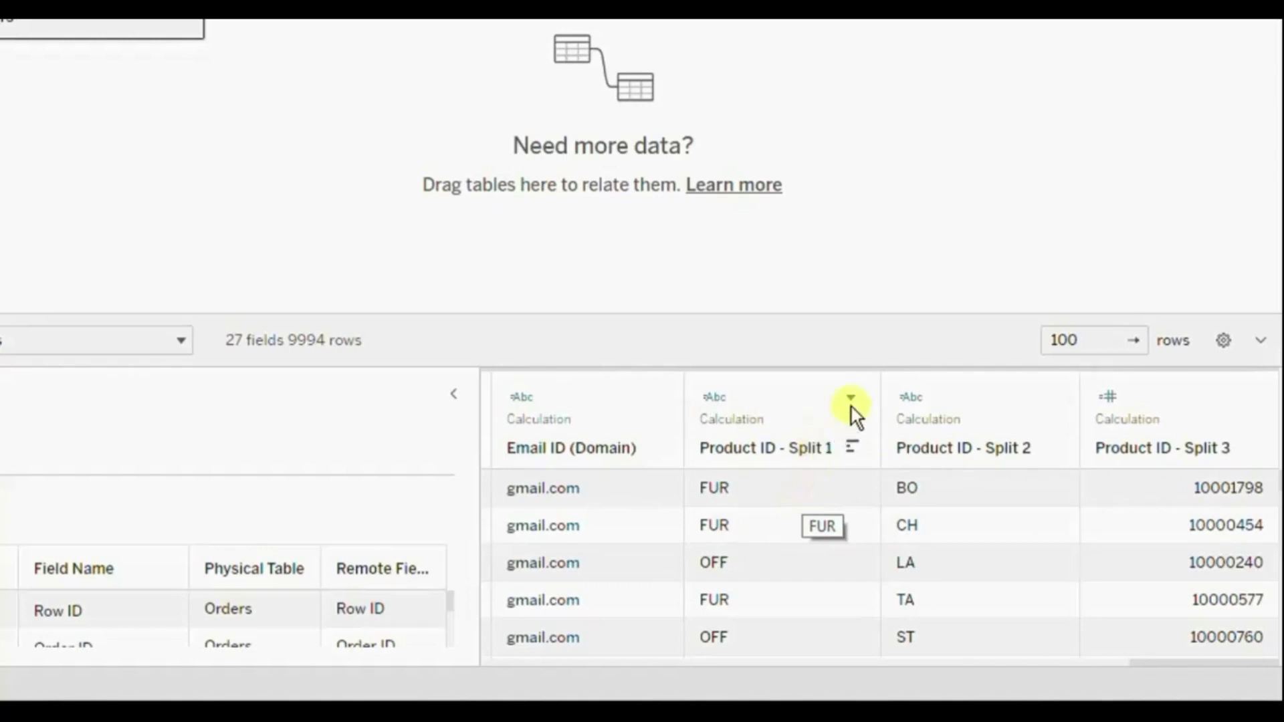
left_click(830, 404)
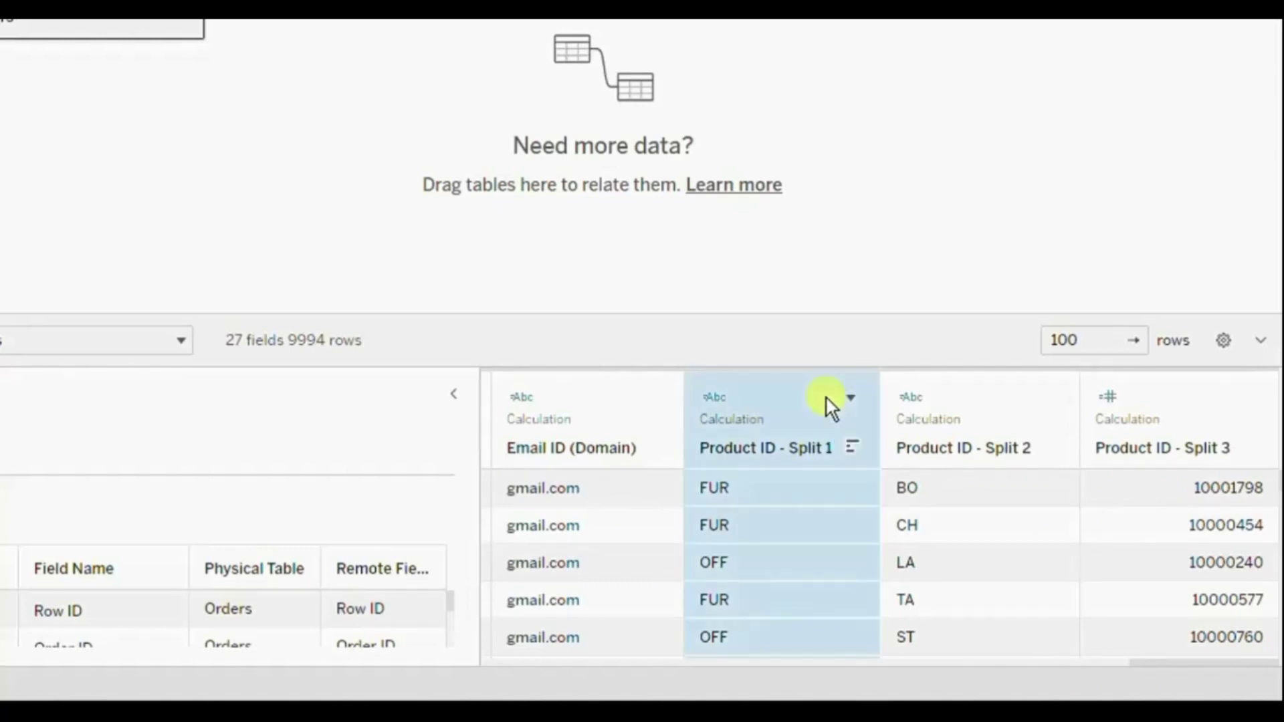
left_click(953, 391, "shift")
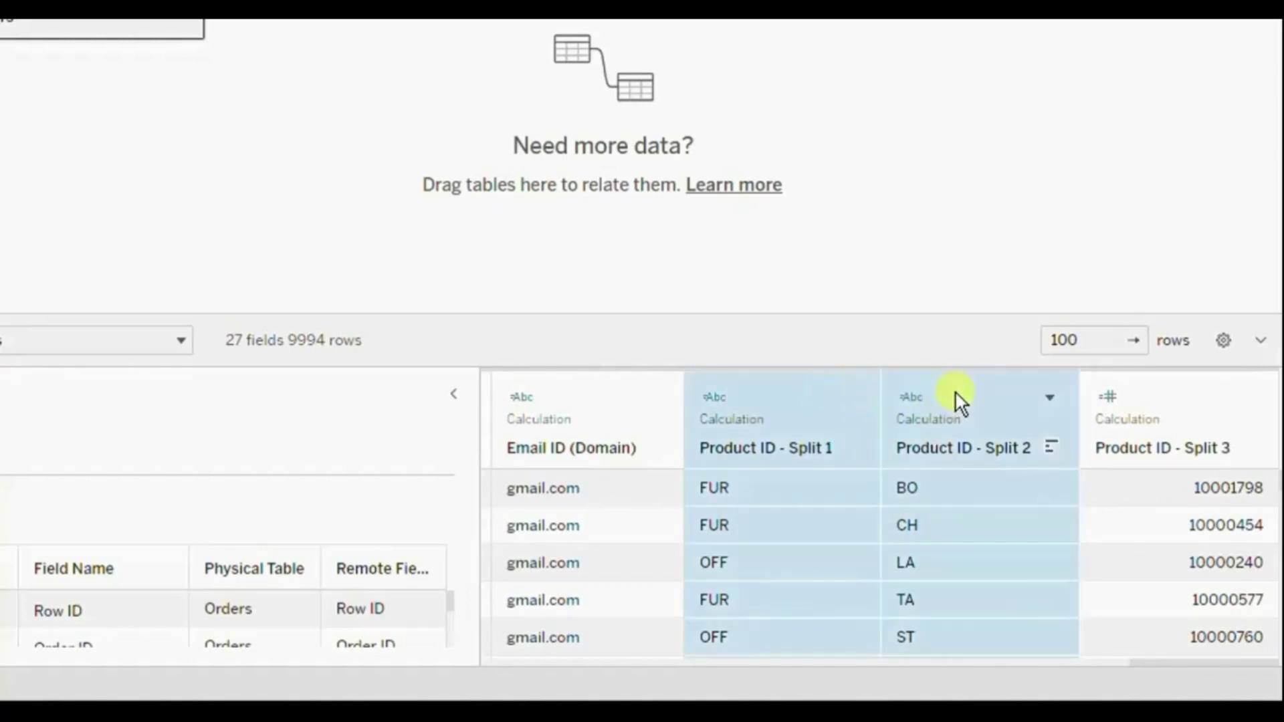
left_click(1165, 387, "shift")
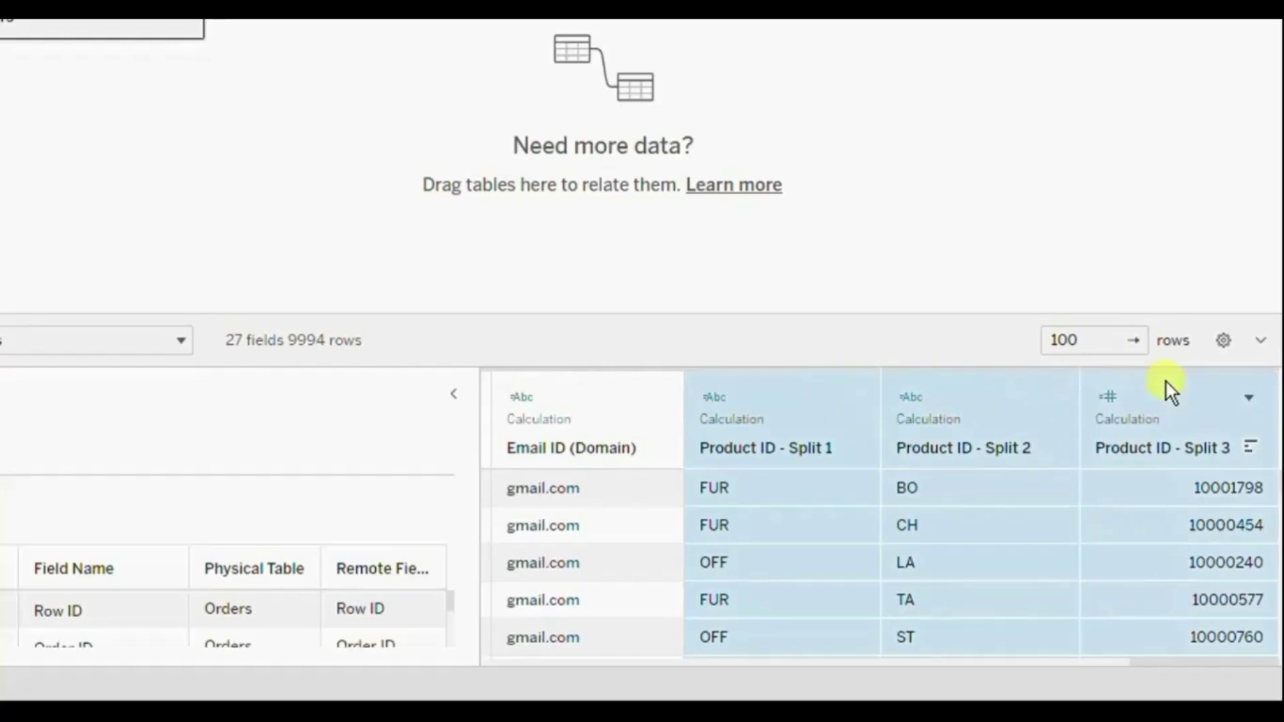
left_click(1249, 399)
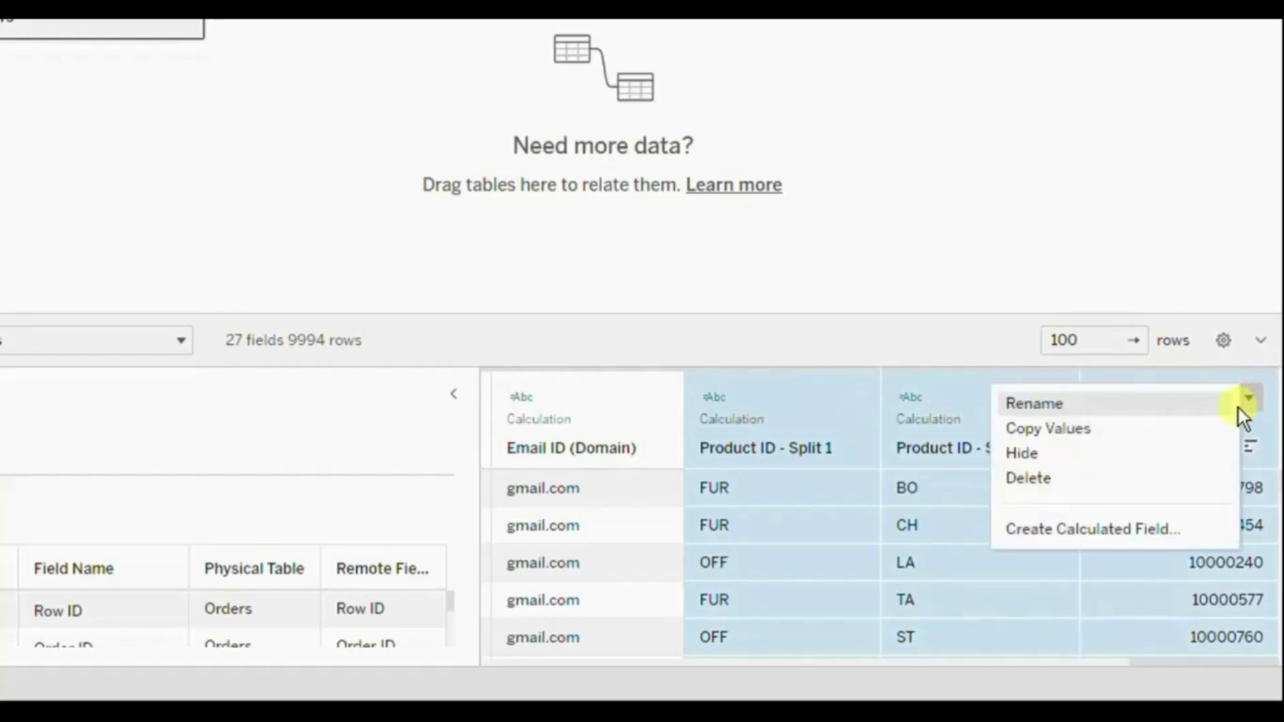
left_click(1059, 480)
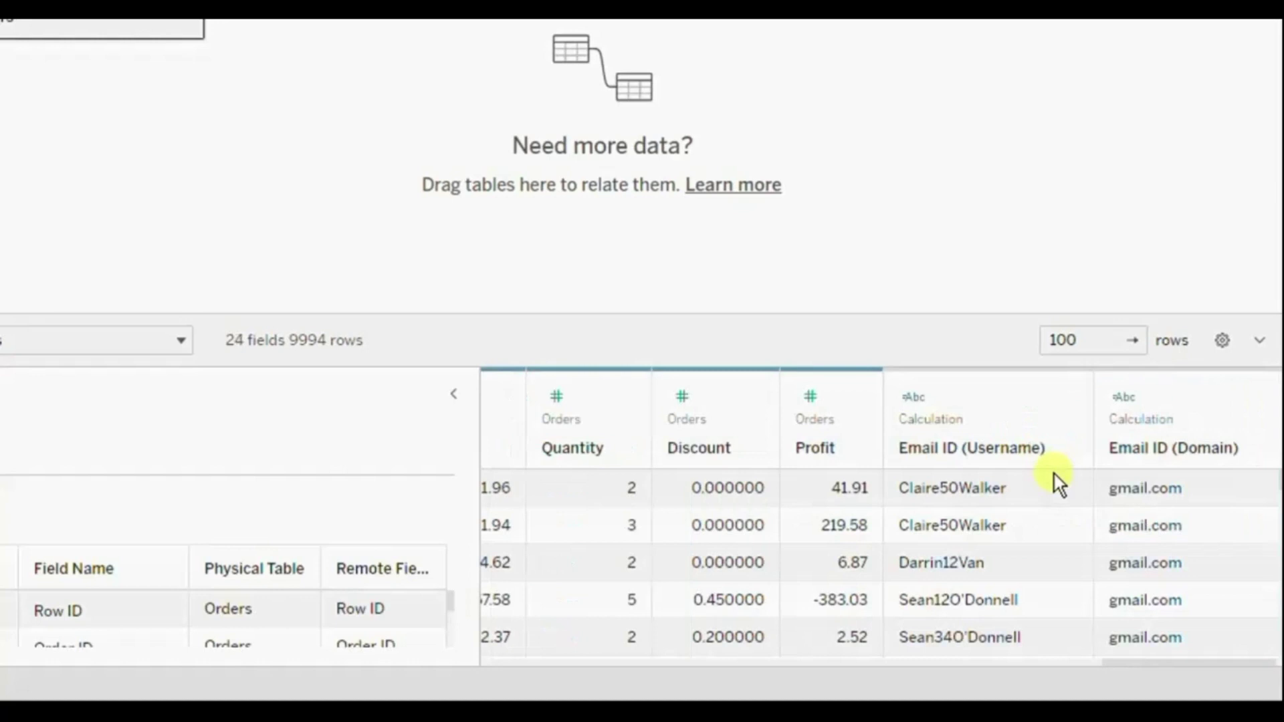
Apply a custom split to Product ID with the separator "-", splitting off the first 2 columns, and view the new fields.
mouse_move(1221, 458)
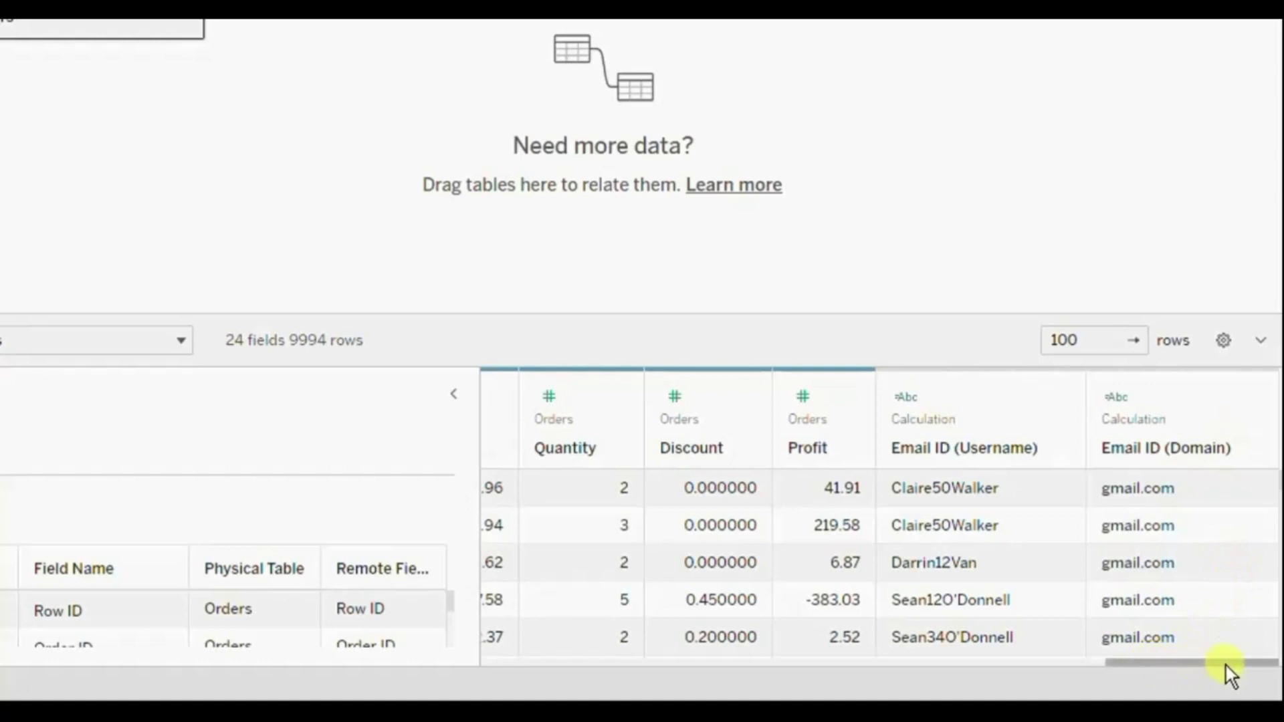
left_click_drag(1225, 665, 908, 655)
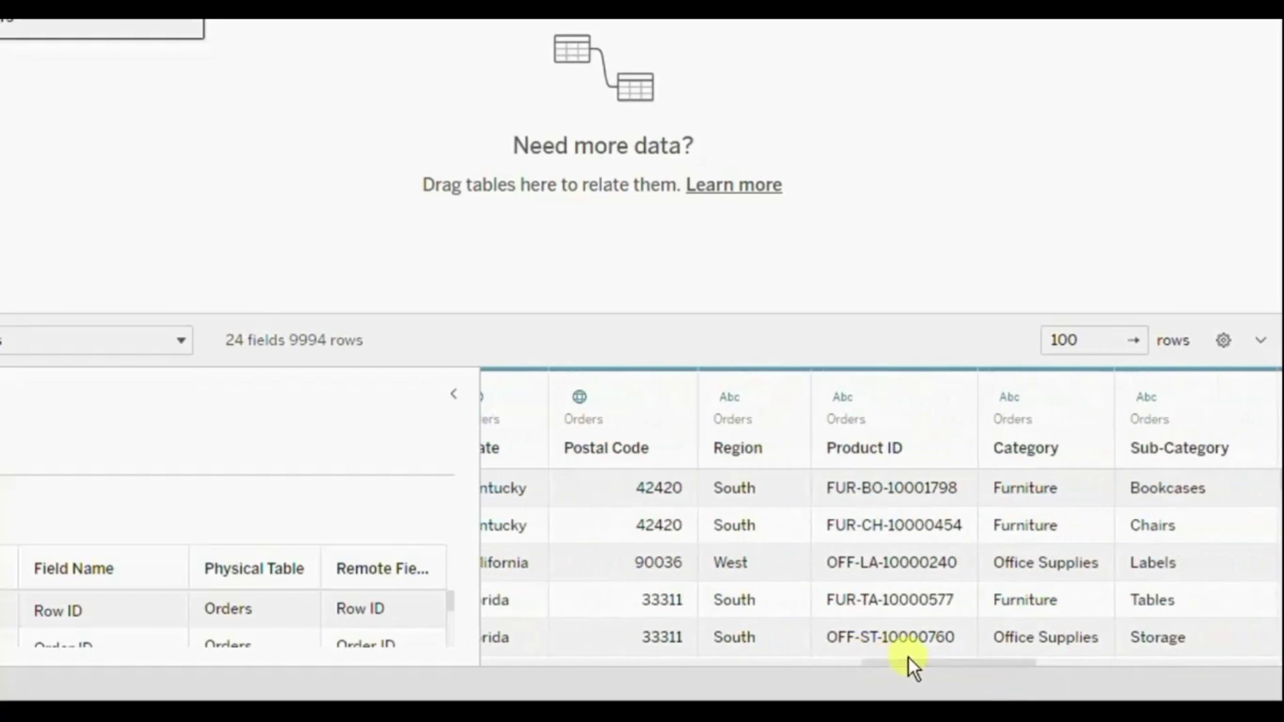
left_click(949, 398)
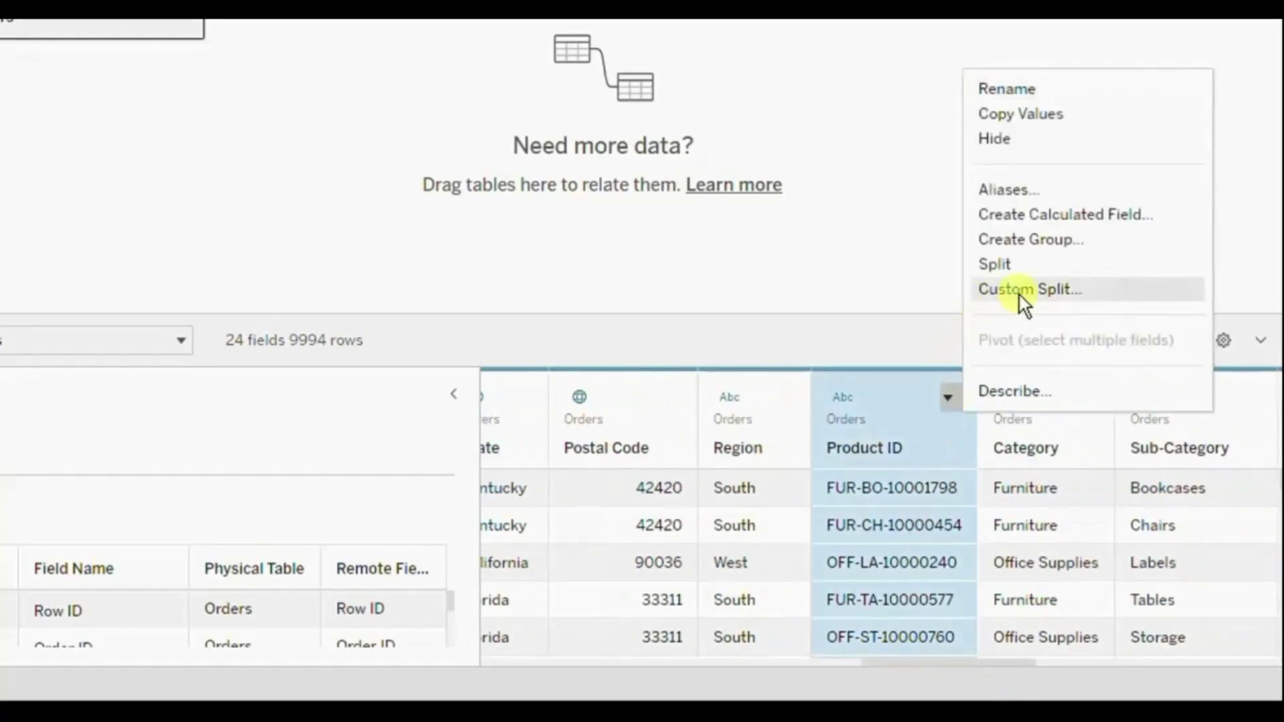
left_click(1028, 292)
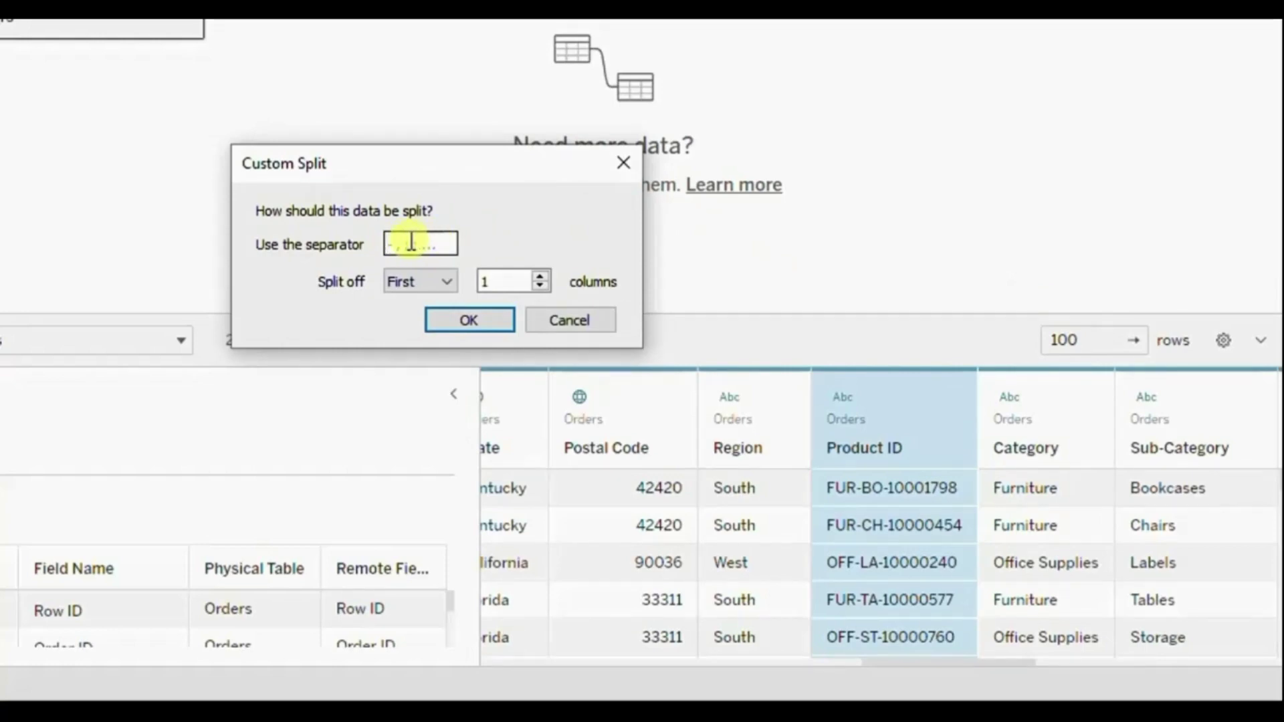
type("-")
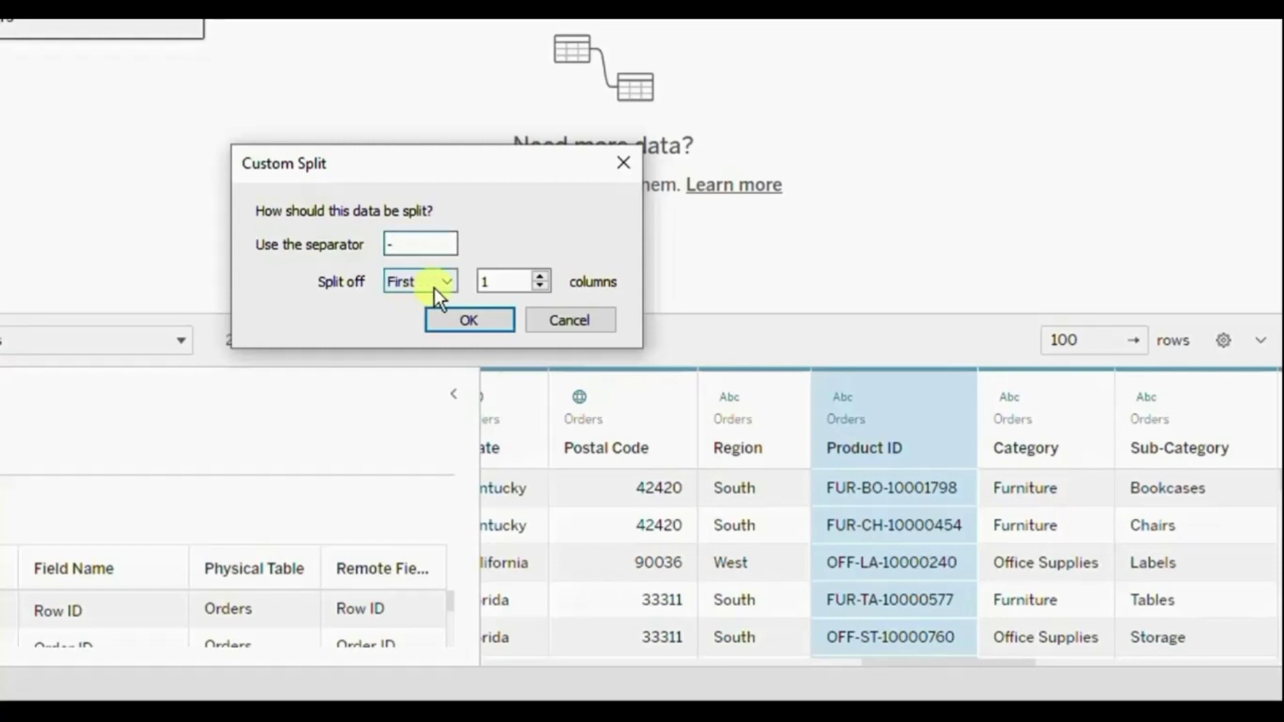
left_click(542, 276)
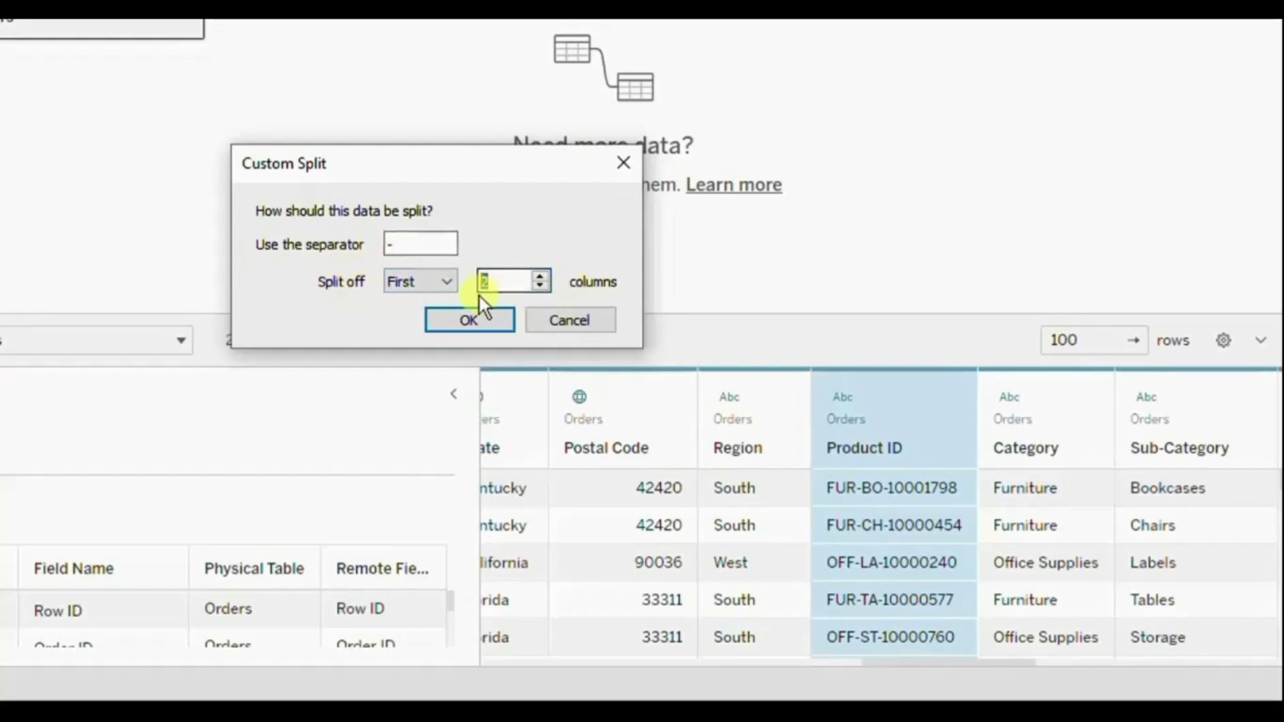
left_click(469, 326)
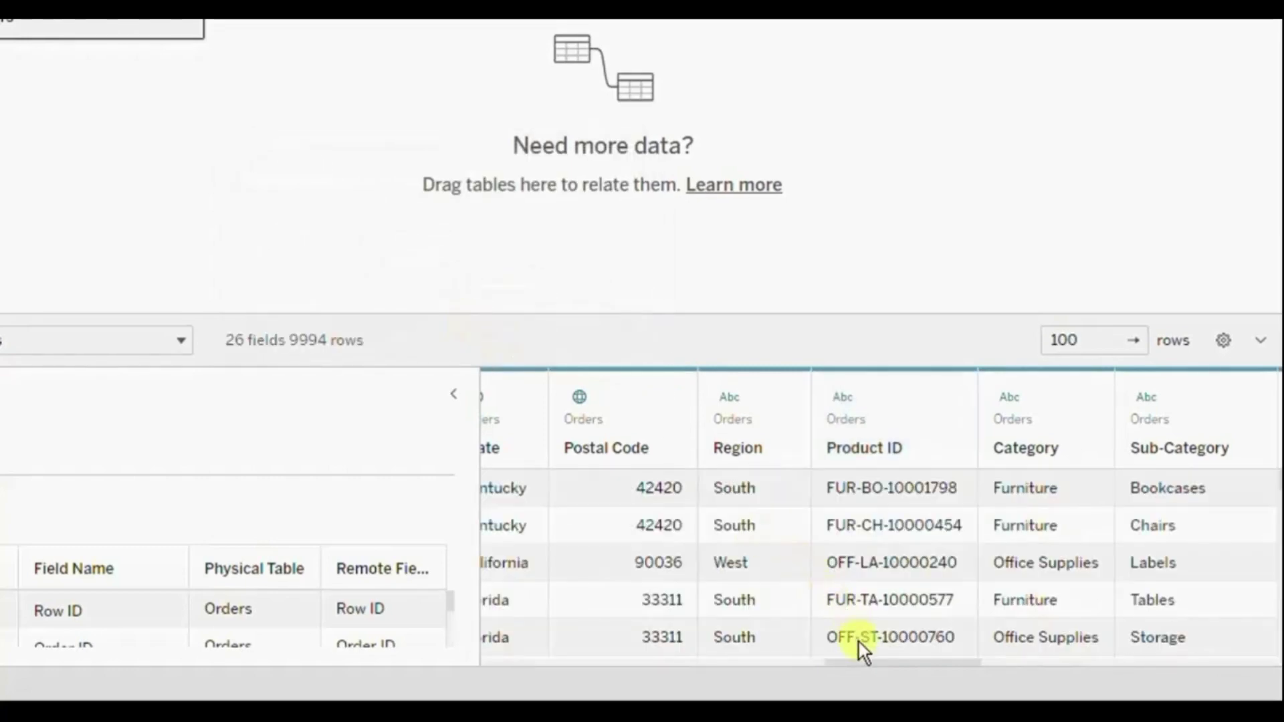
left_click_drag(857, 663, 1189, 685)
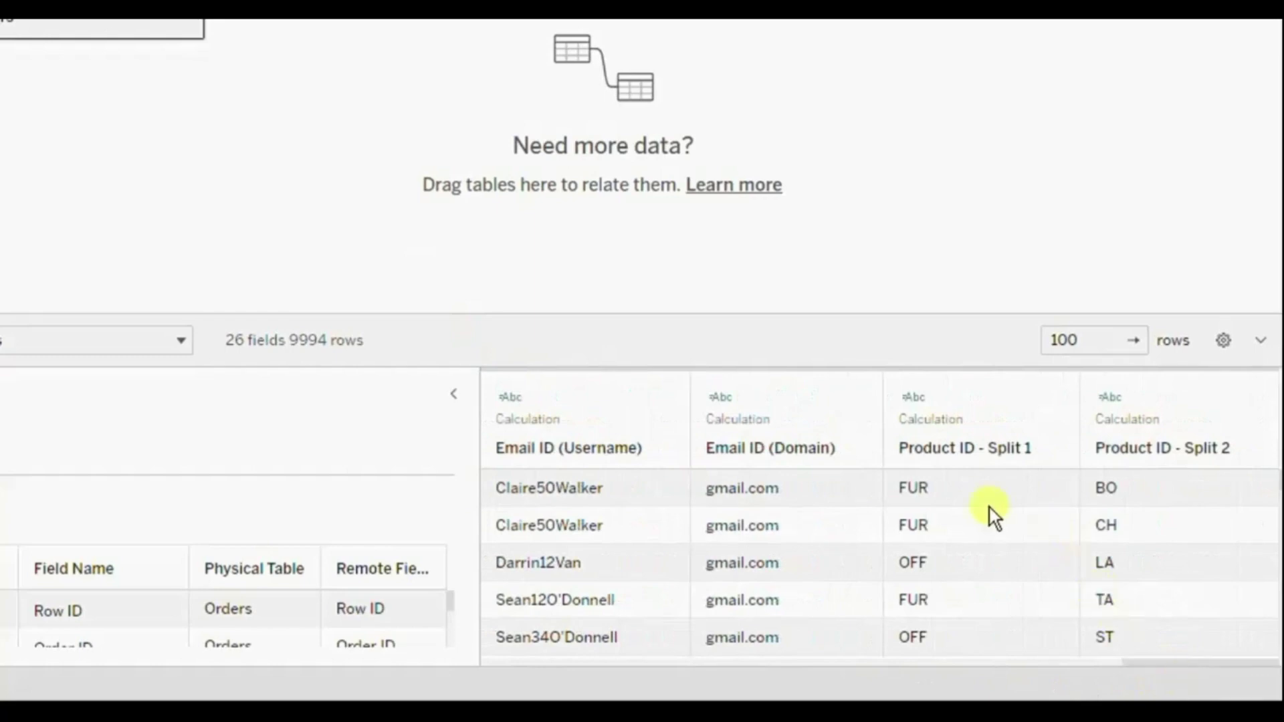
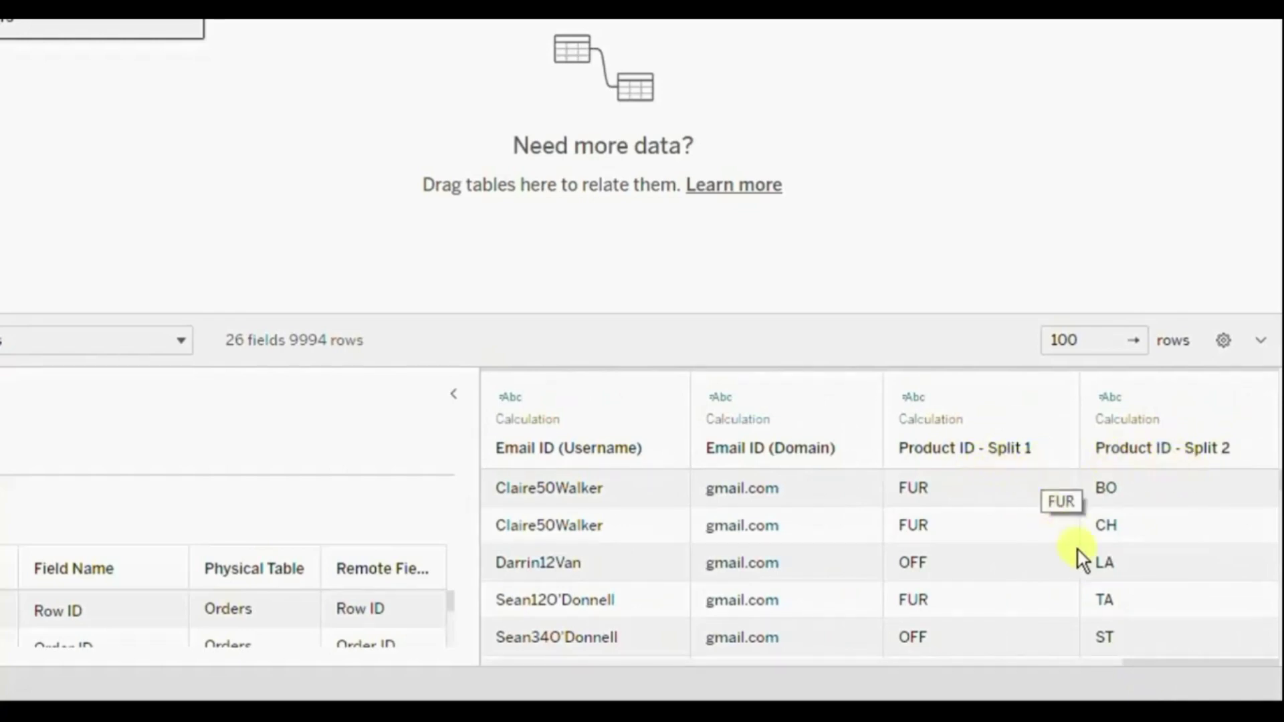
Apply a custom split to Product ID with the separator "-", splitting off the last 1 column, and view the new field.
left_click_drag(1164, 662, 866, 663)
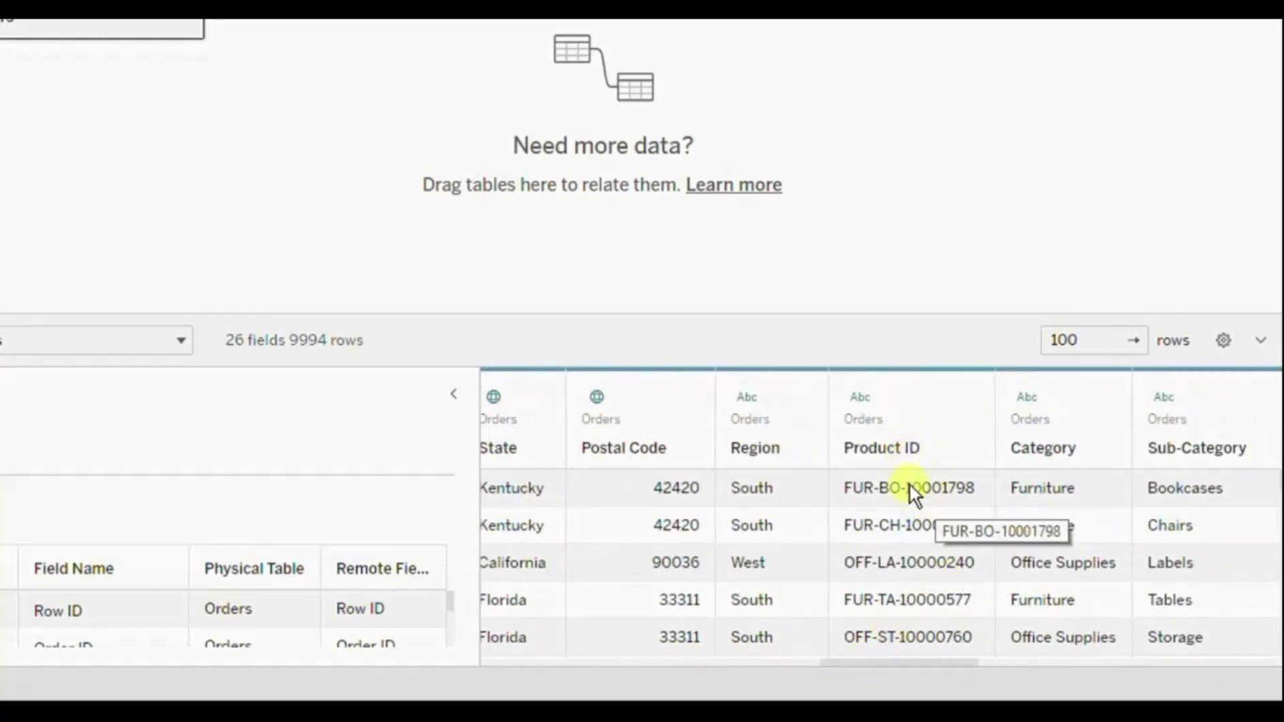
left_click(964, 401)
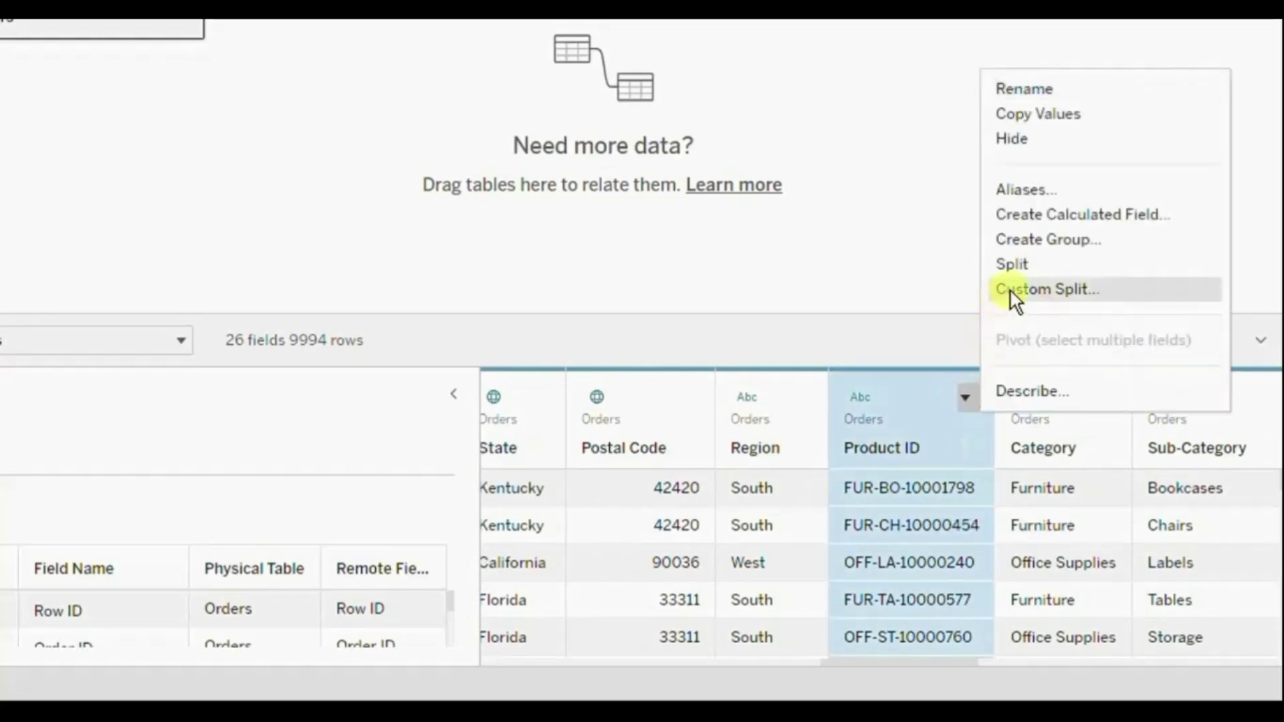
left_click(1010, 296)
left_click(386, 241)
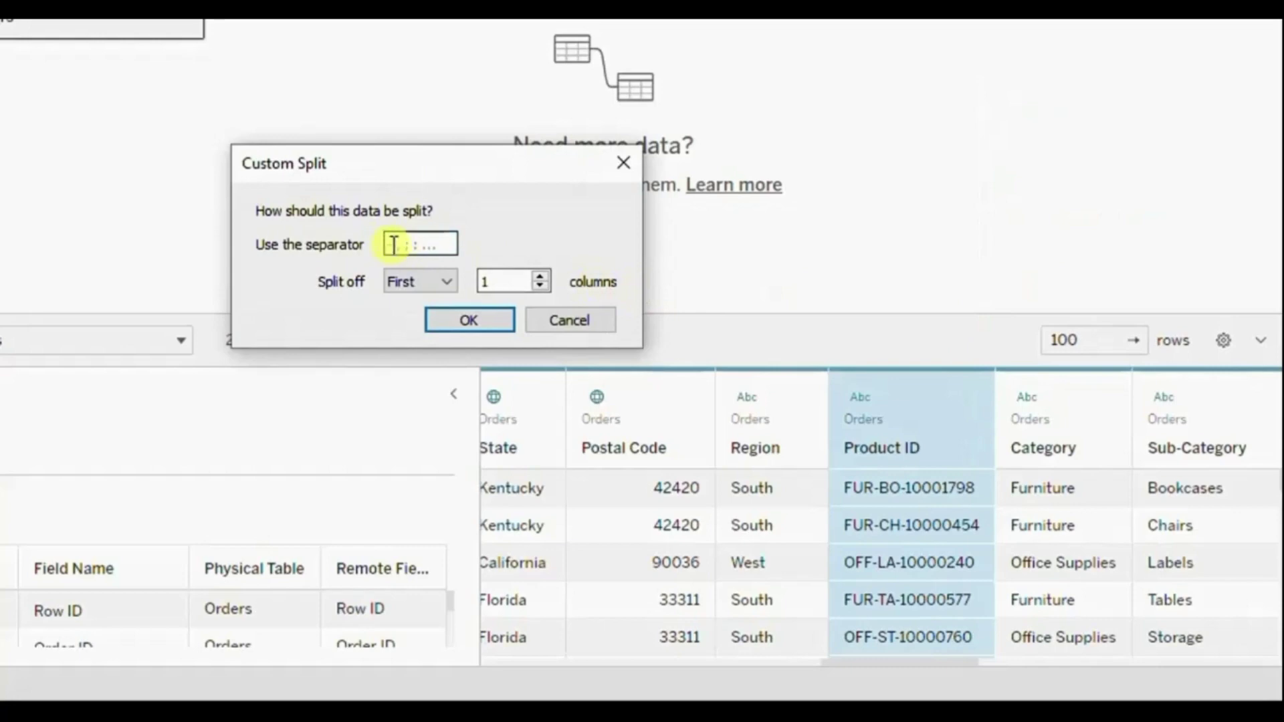
type("-")
left_click(404, 281)
left_click(402, 315)
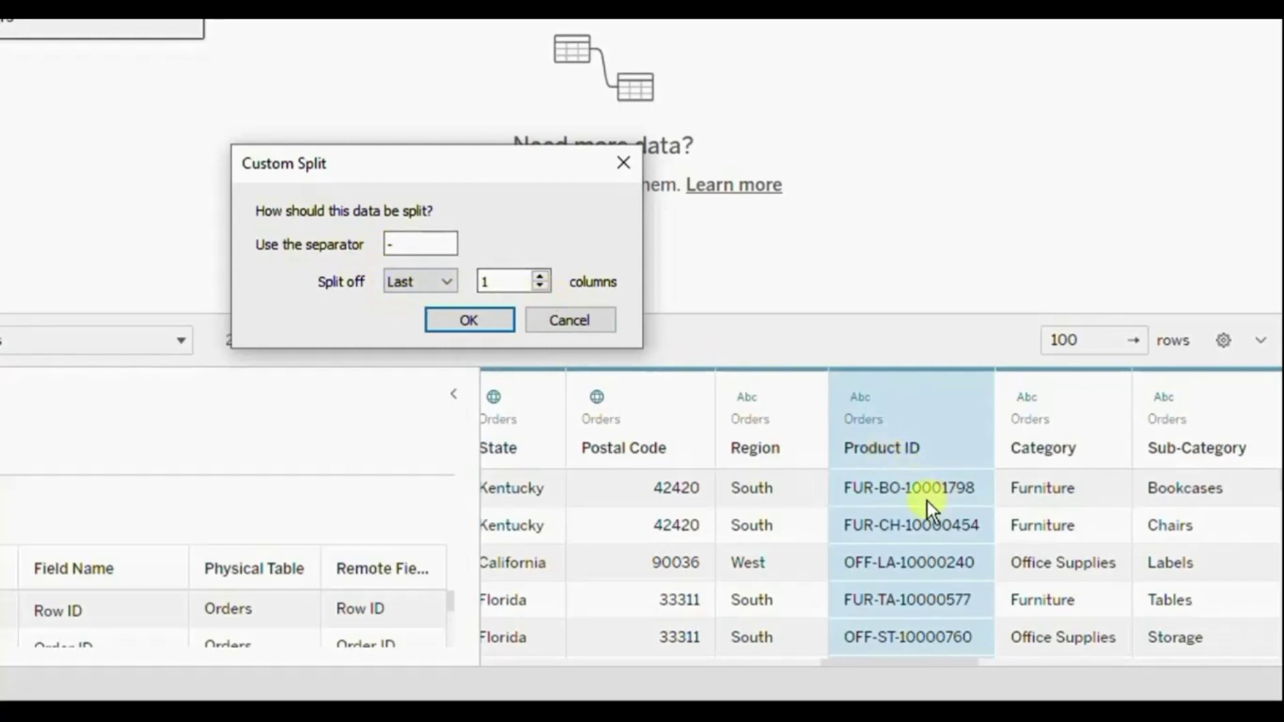
left_click(497, 326)
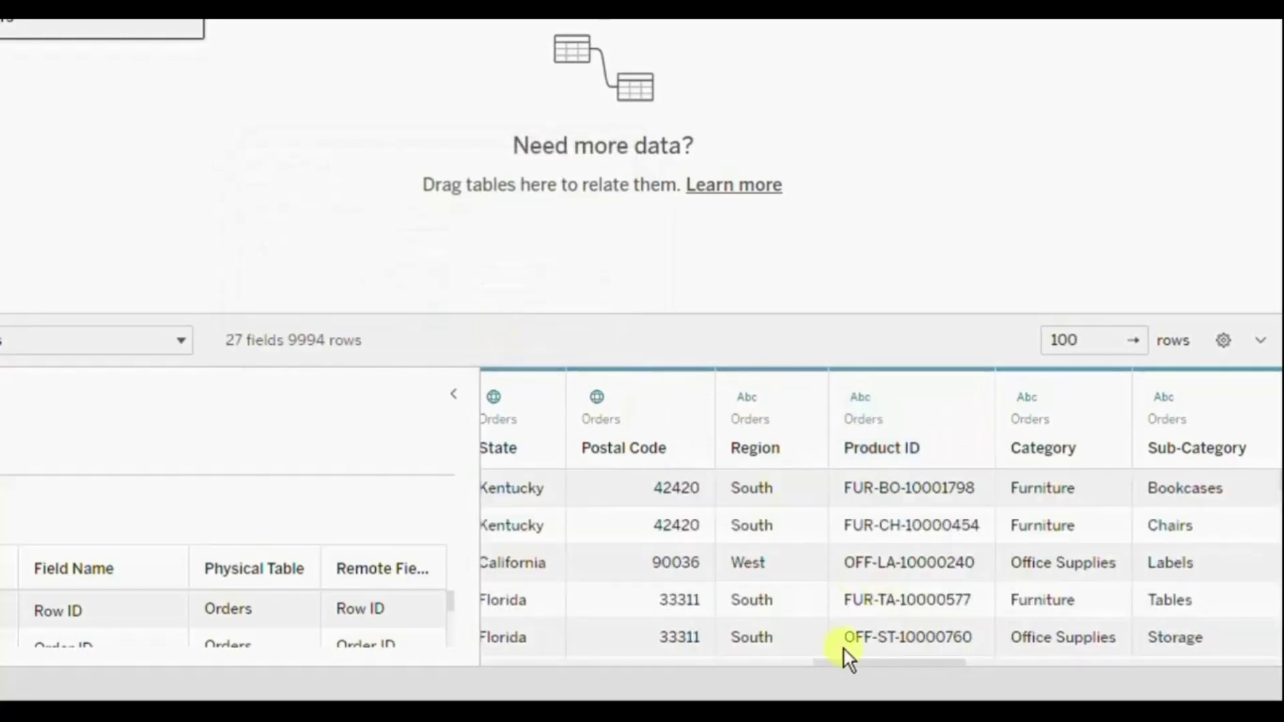
left_click_drag(848, 661, 1188, 659)
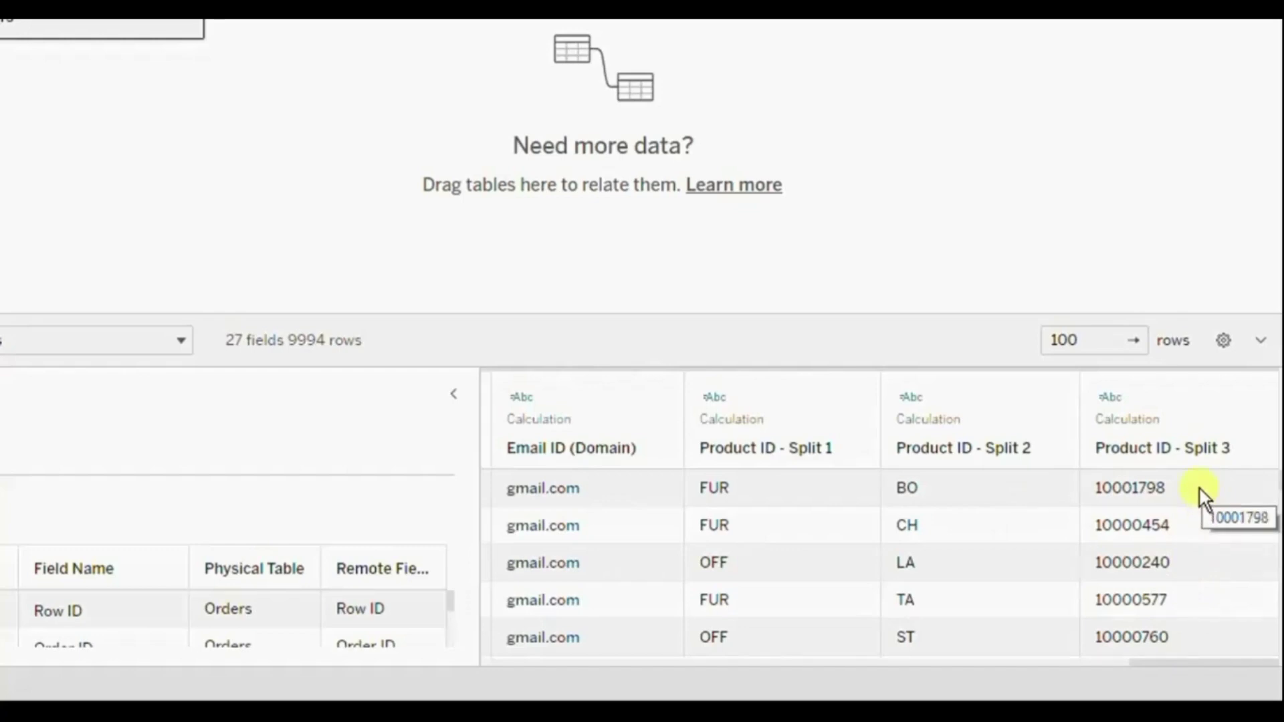
Delete the three calculated Product ID split fields together from the Orders data preview.
left_click(757, 394)
left_click(1204, 397, "shift")
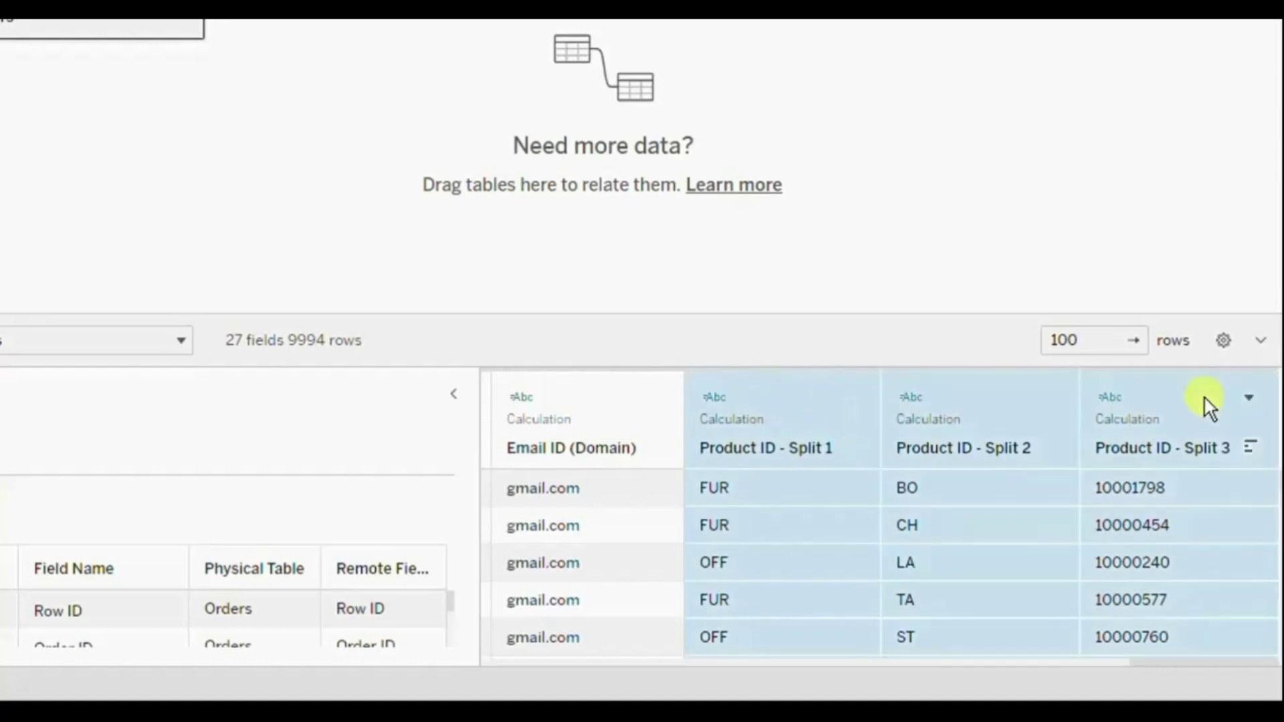
left_click(1247, 399)
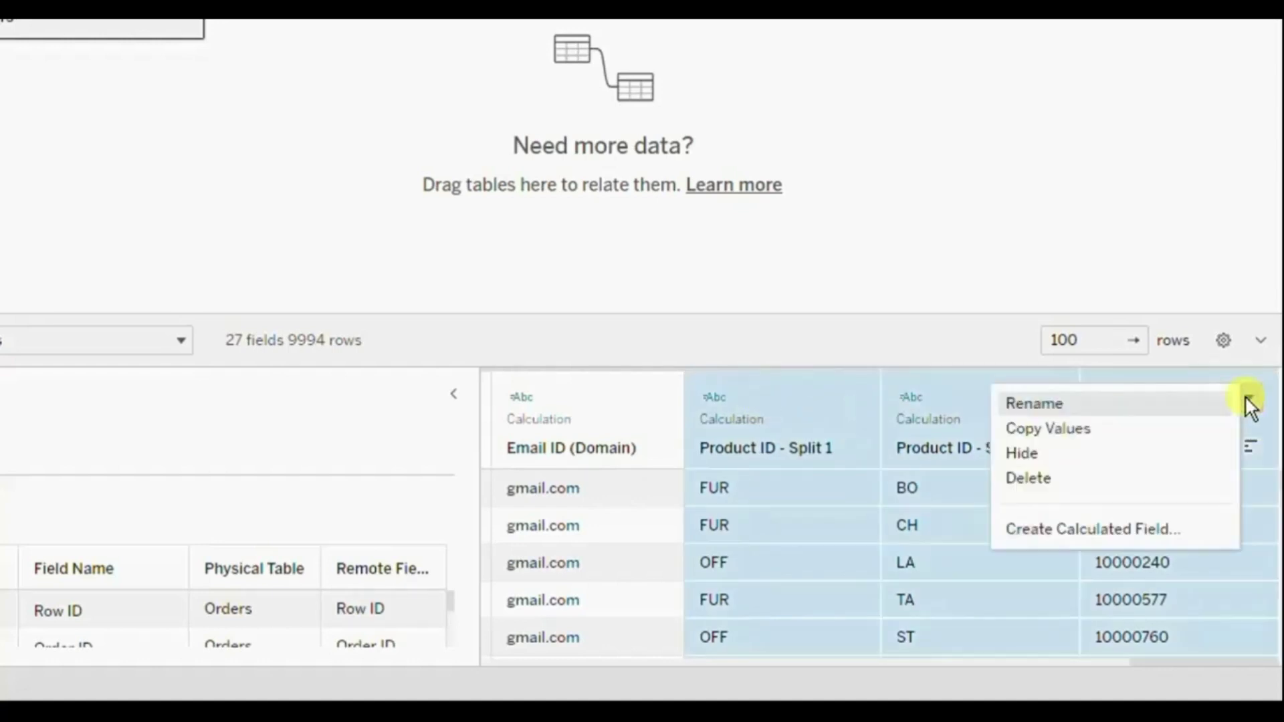
left_click(1044, 475)
Apply a custom split to Product ID with the separator "-", splitting off all columns, and view the new fields.
left_click_drag(1155, 657, 914, 660)
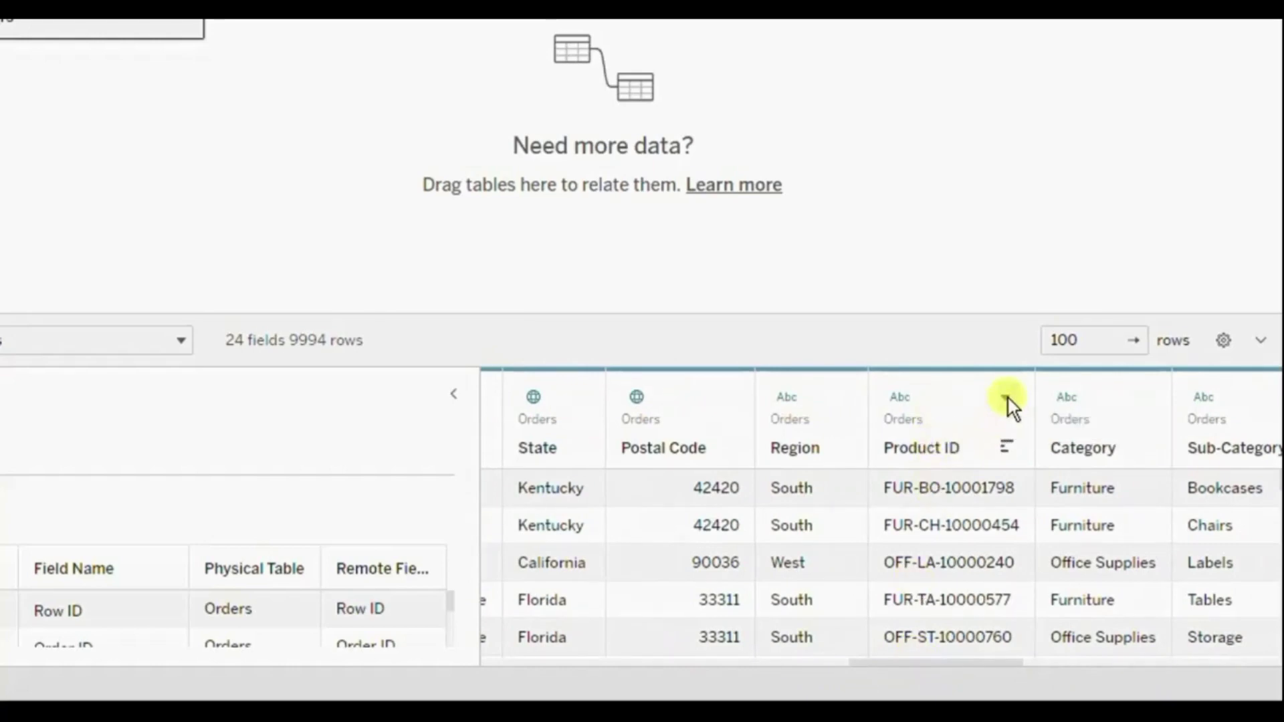
left_click(1006, 398)
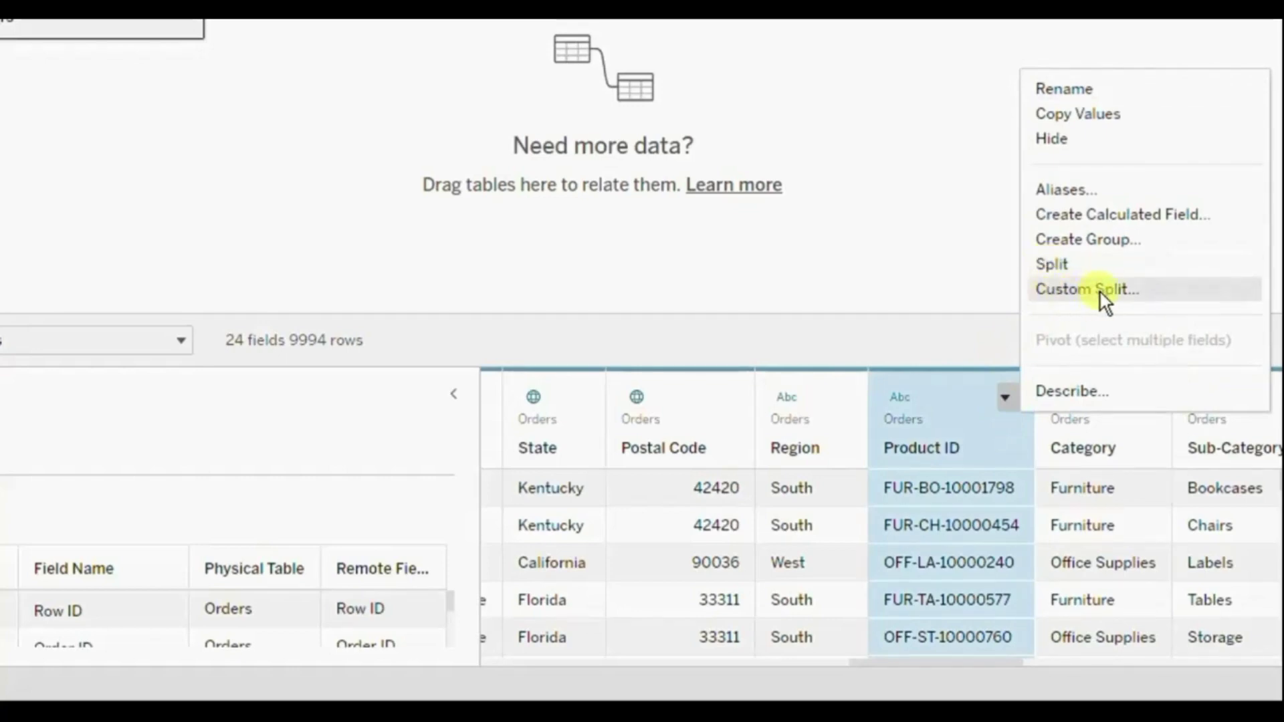
left_click(1137, 294)
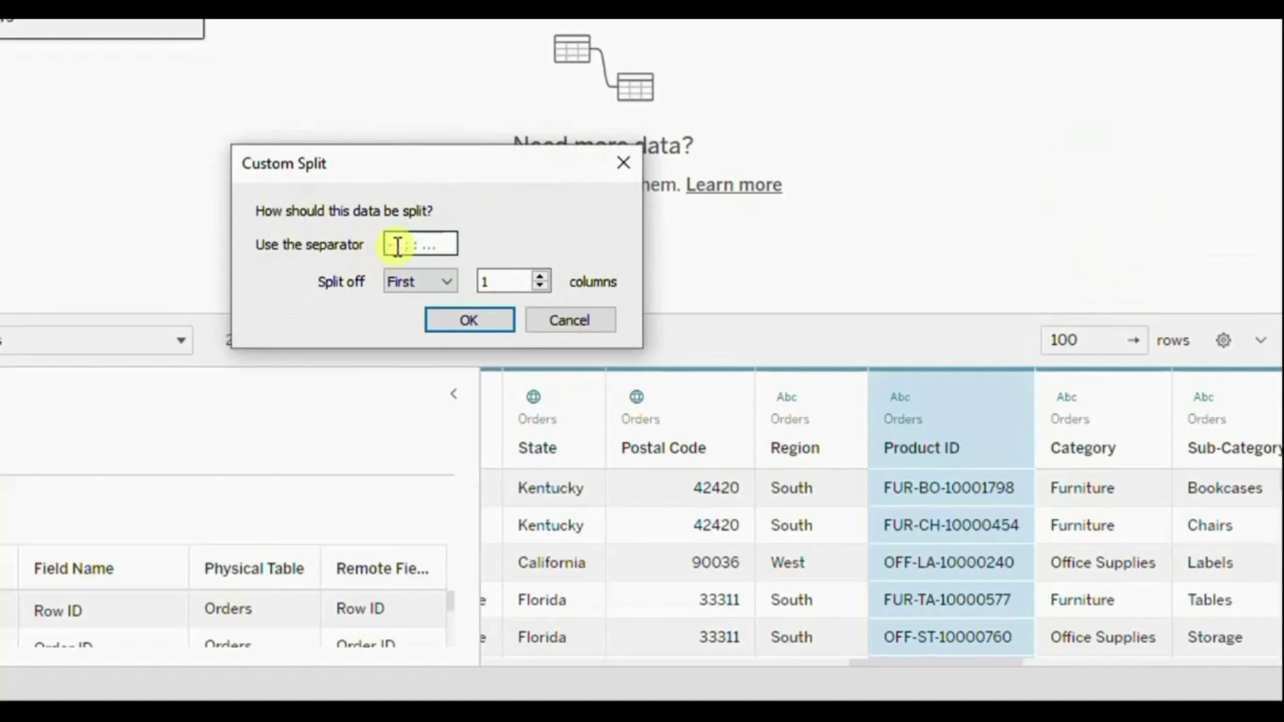
type("-")
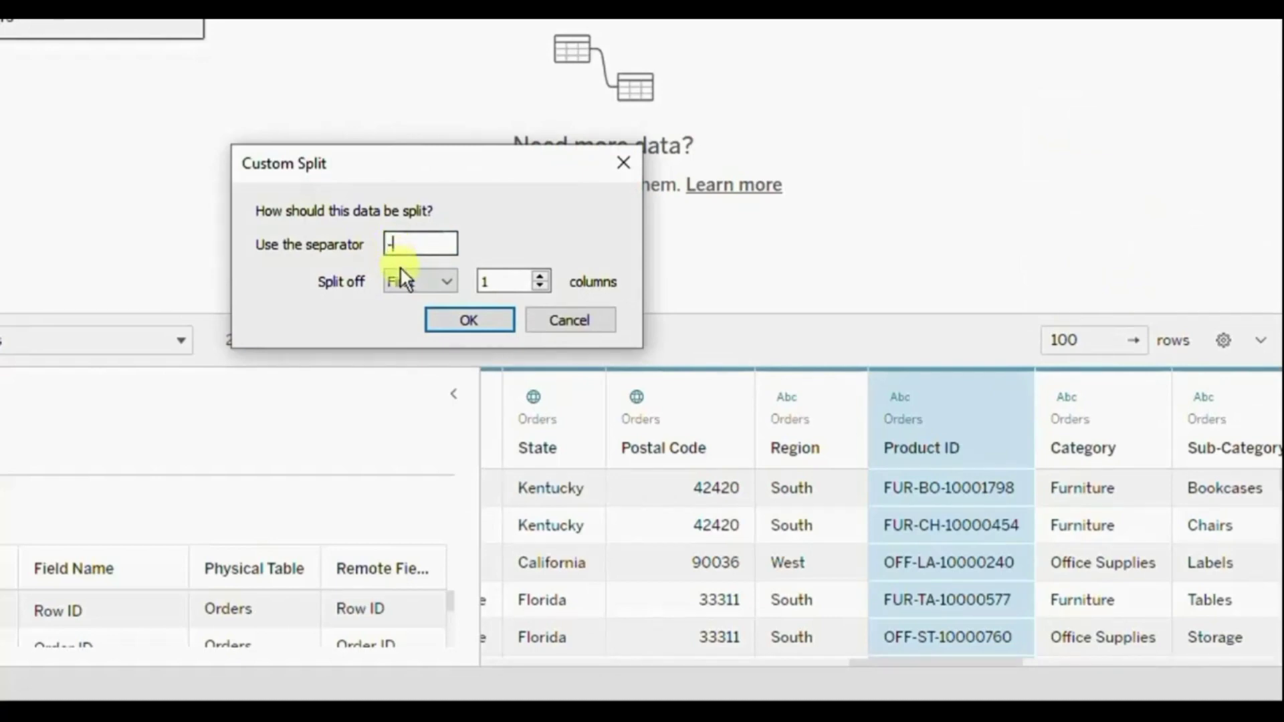
left_click(444, 282)
left_click(406, 331)
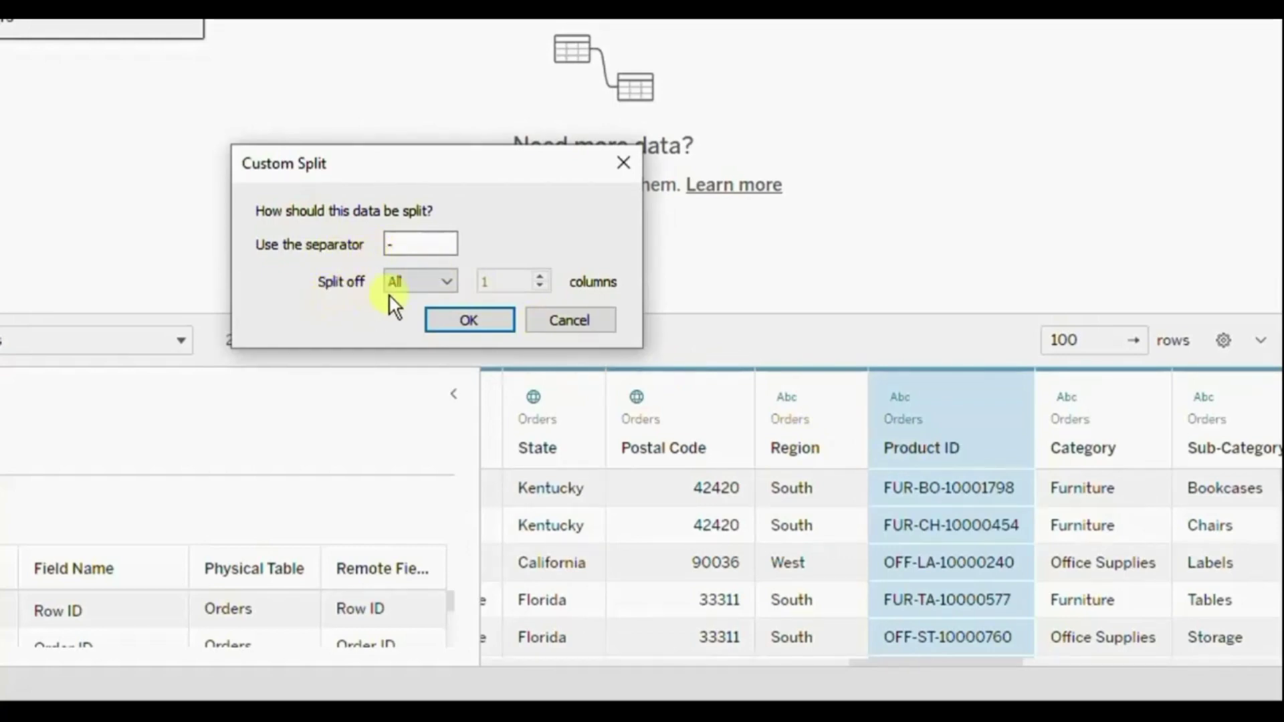
left_click(450, 317)
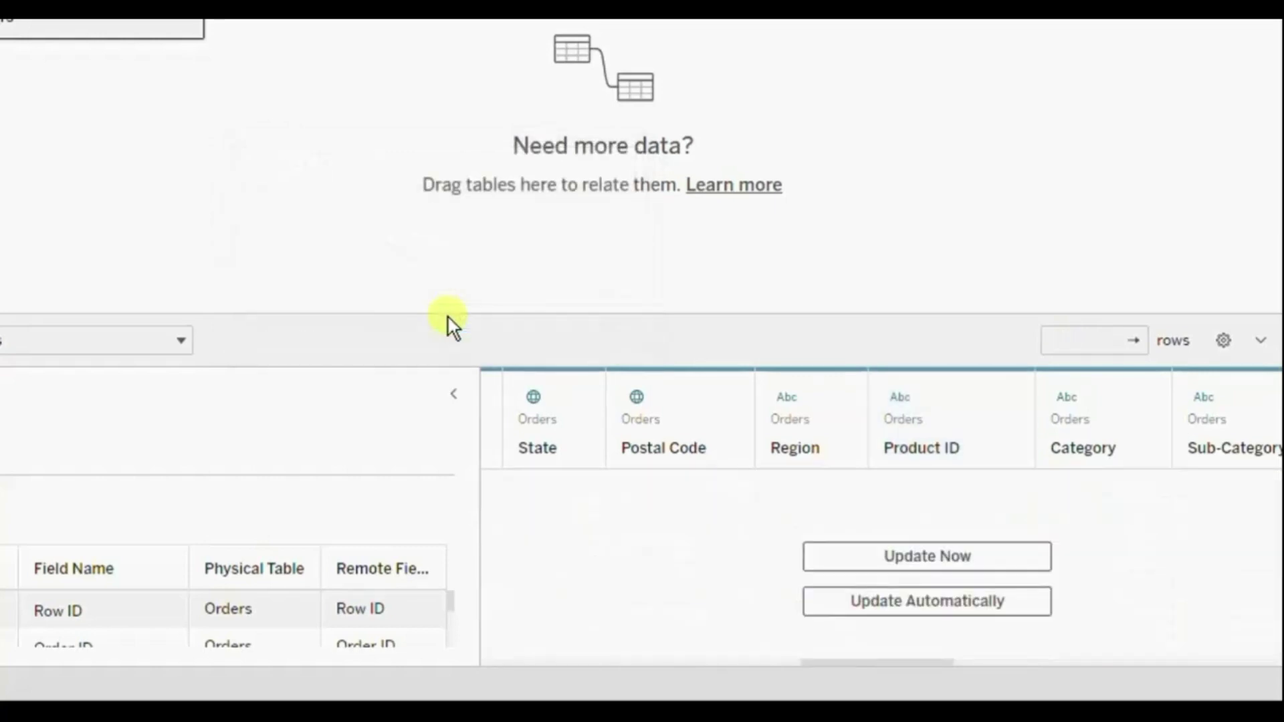
left_click_drag(844, 661, 1199, 665)
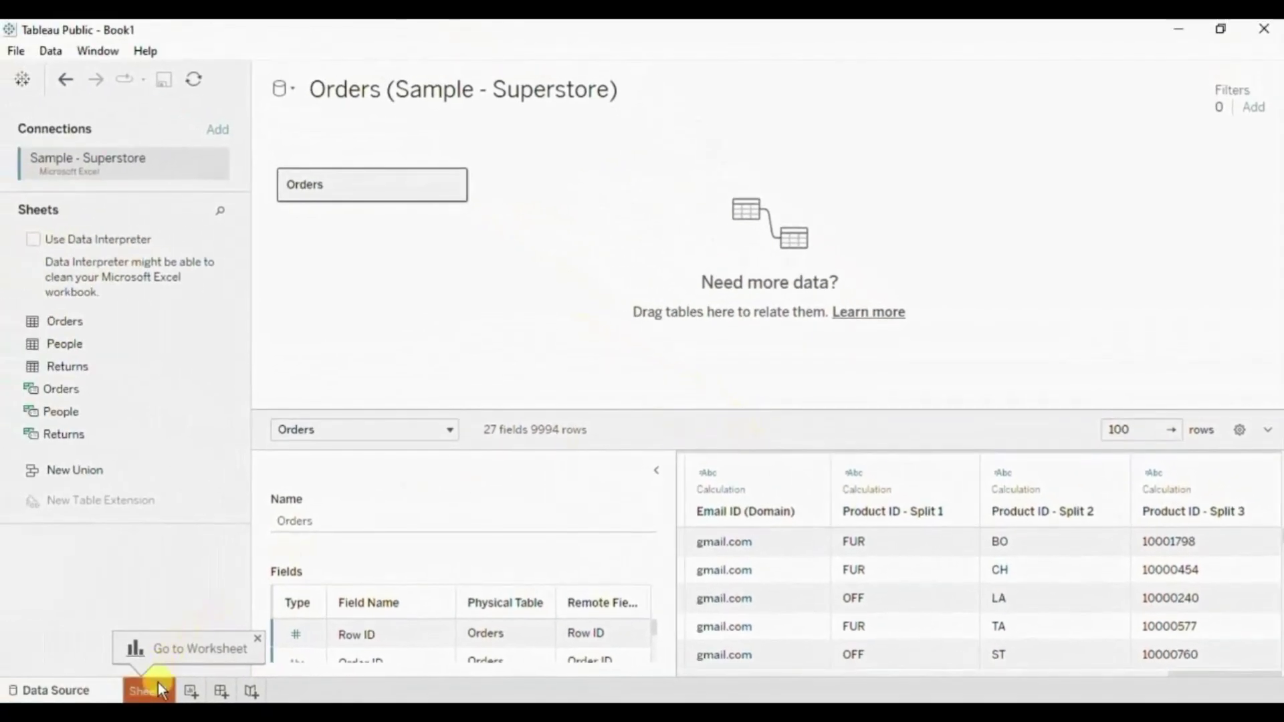
Open the Sheet 1 worksheet and delete the fields Product ID - Split 1, Product ID - Split 2 and Product ID - Split 3 there.
left_click(157, 685)
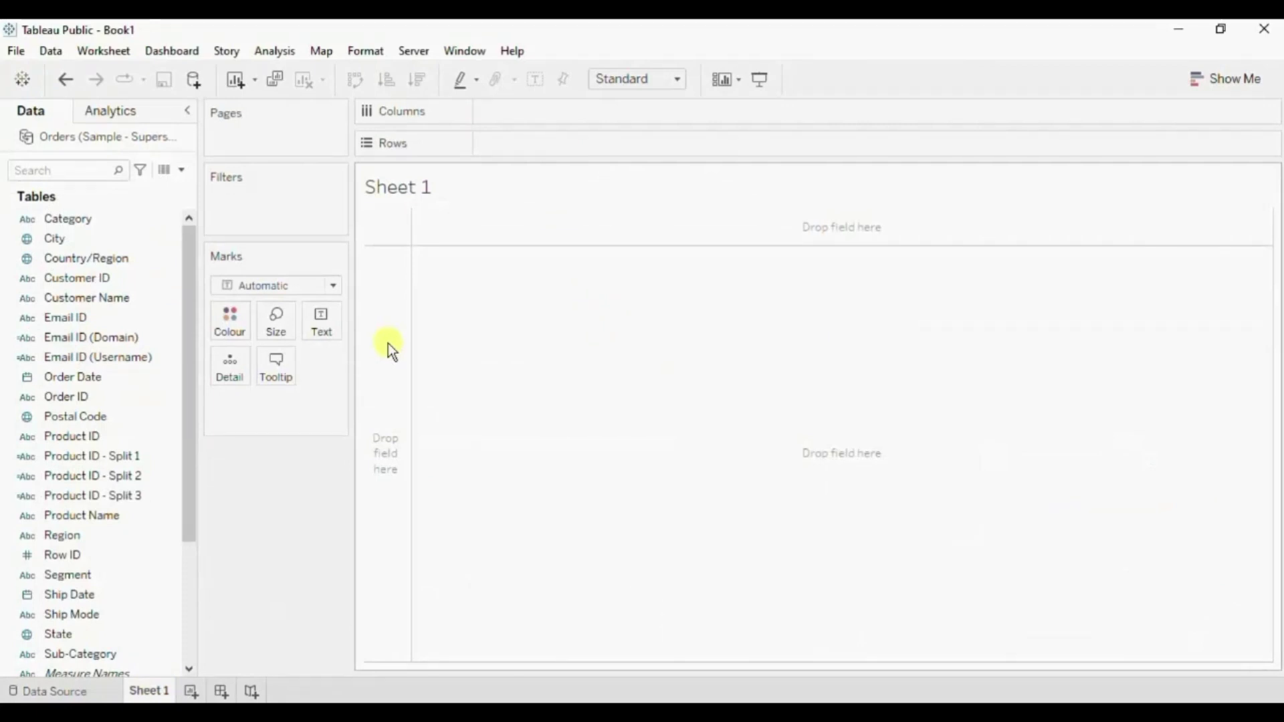
left_click(138, 394)
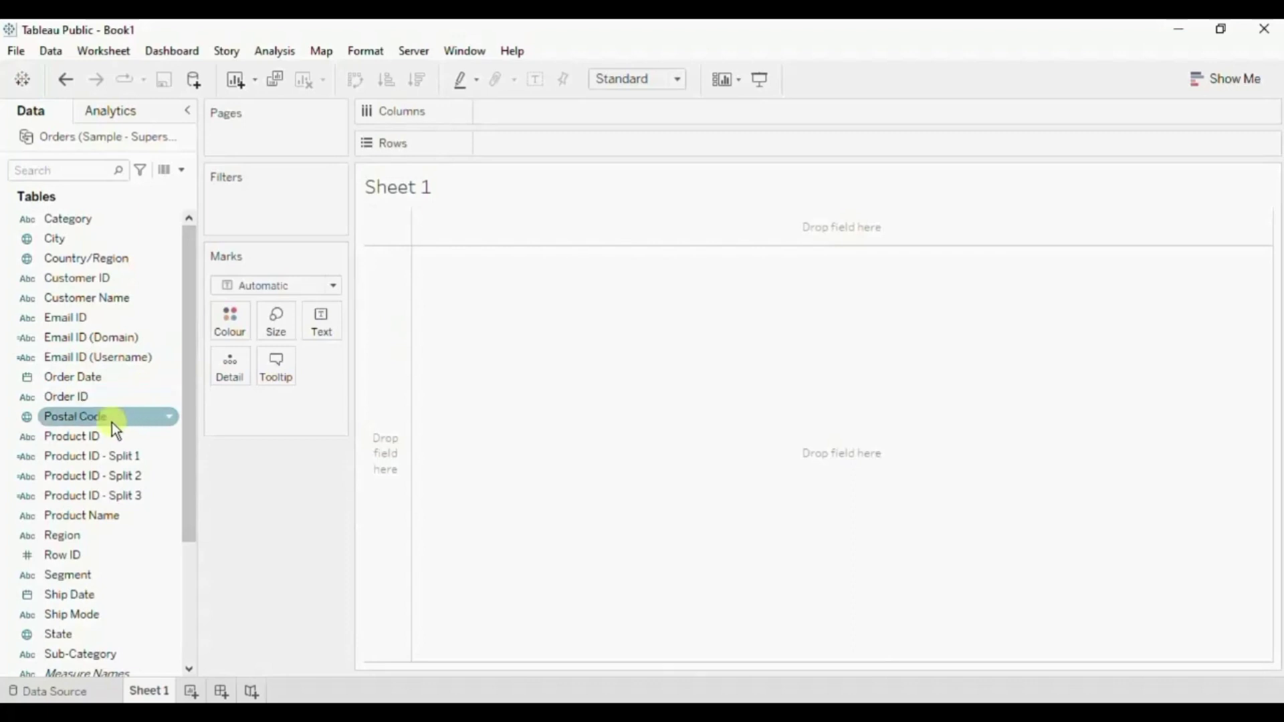
left_click(100, 458)
left_click(99, 471, "ctrl")
left_click(100, 490, "ctrl")
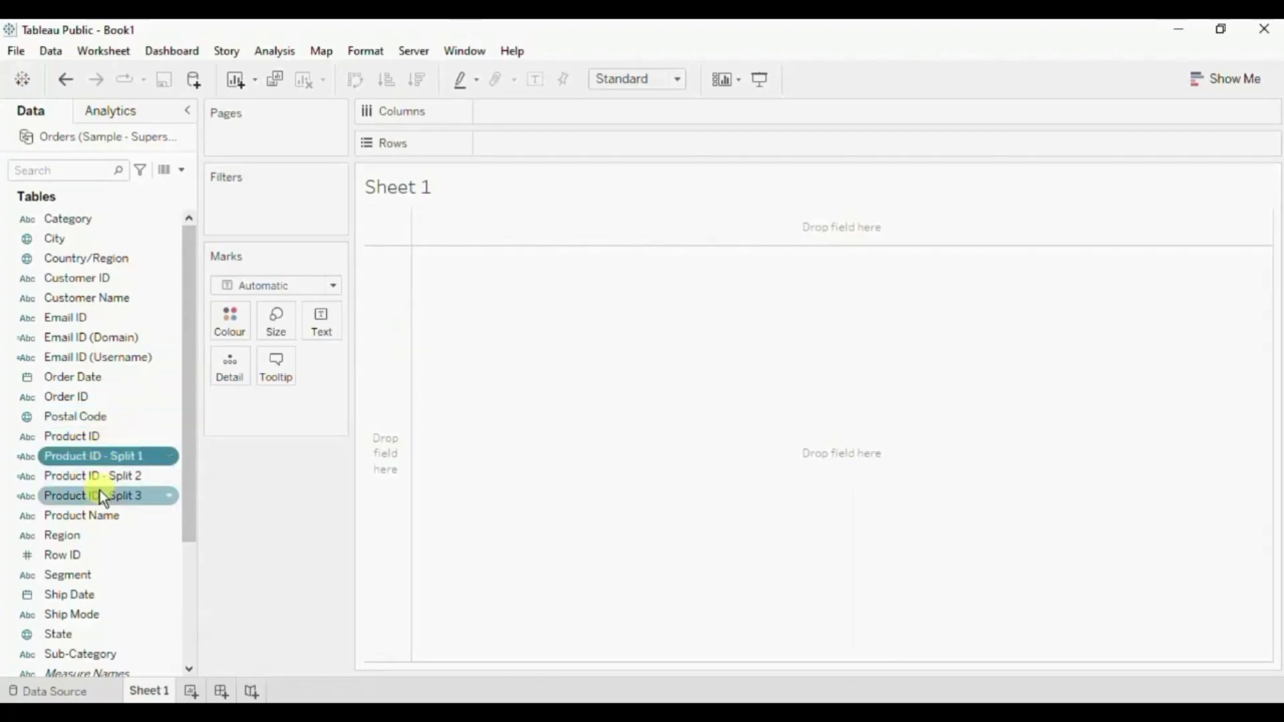
right_click(172, 495)
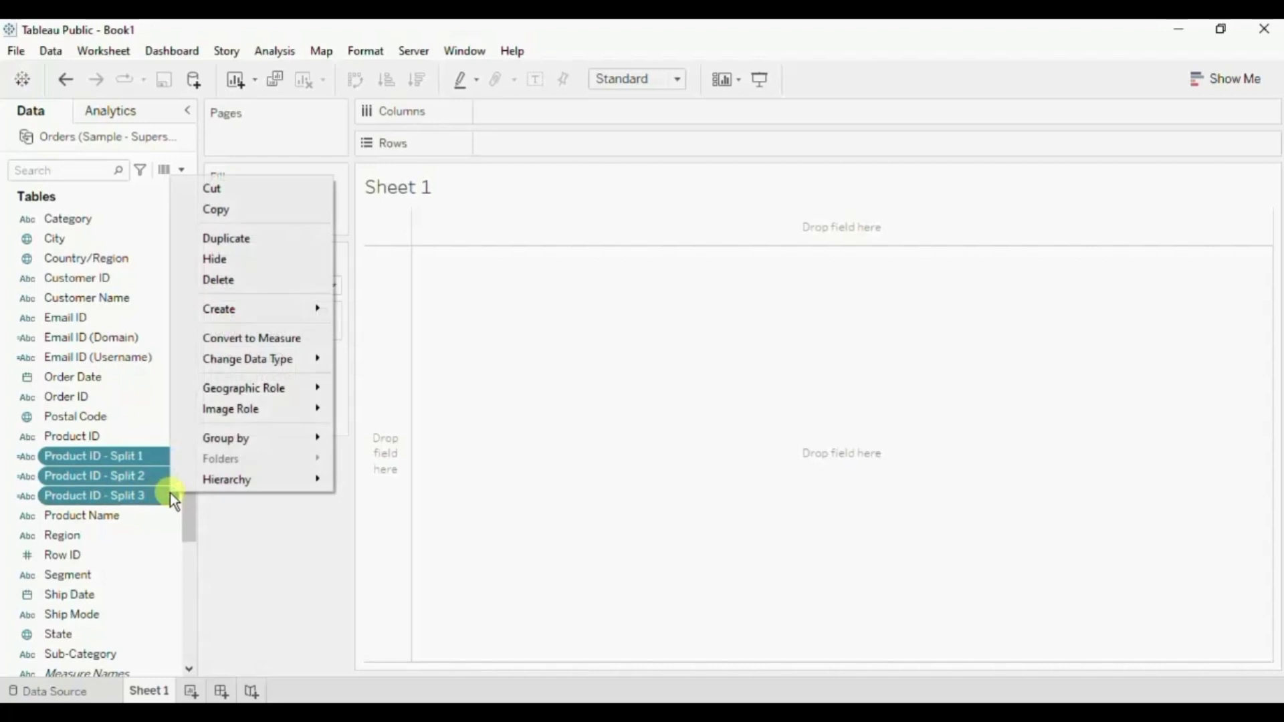
left_click(241, 281)
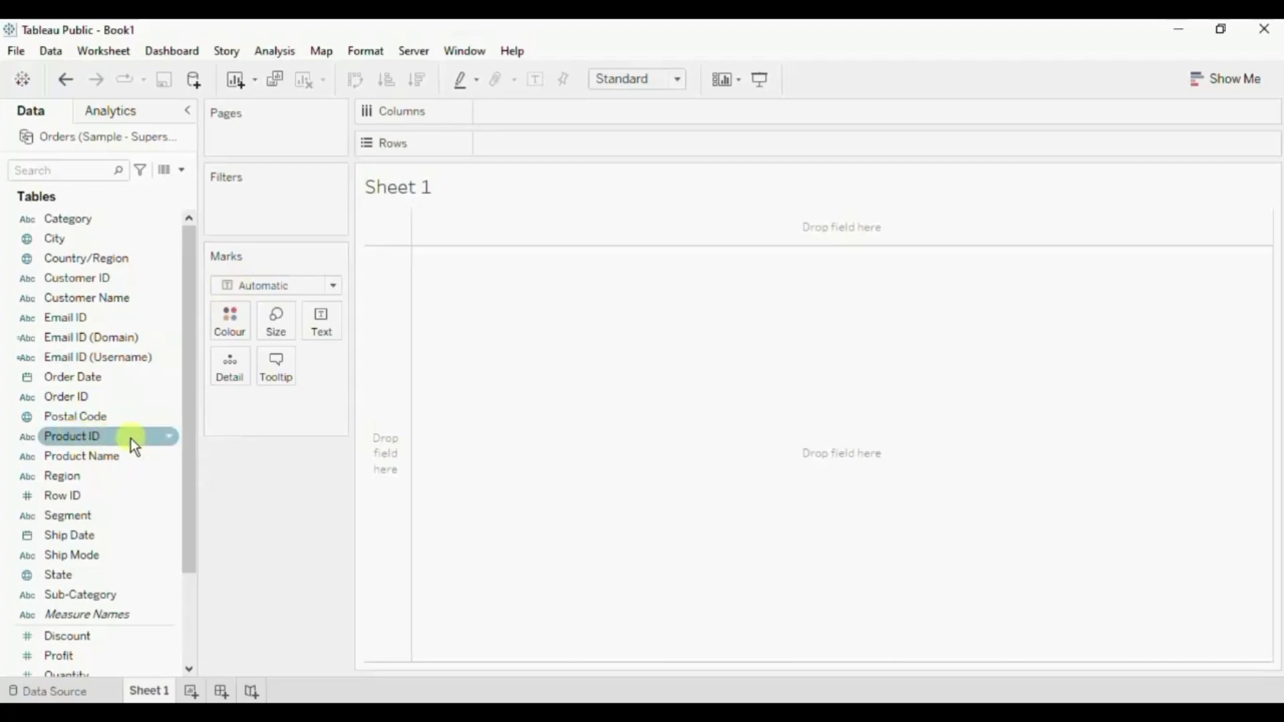
From the worksheet, apply a custom split to Product ID with the separator "-", splitting off all columns.
right_click(169, 436)
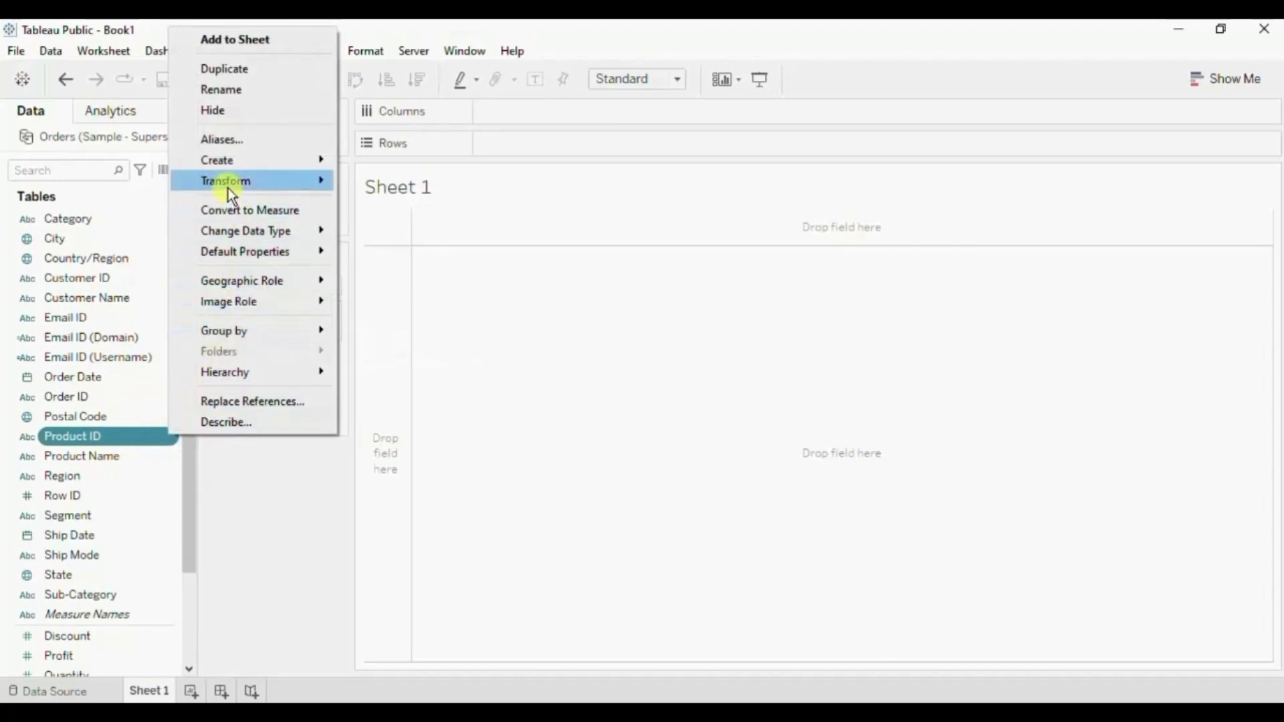
mouse_move(280, 186)
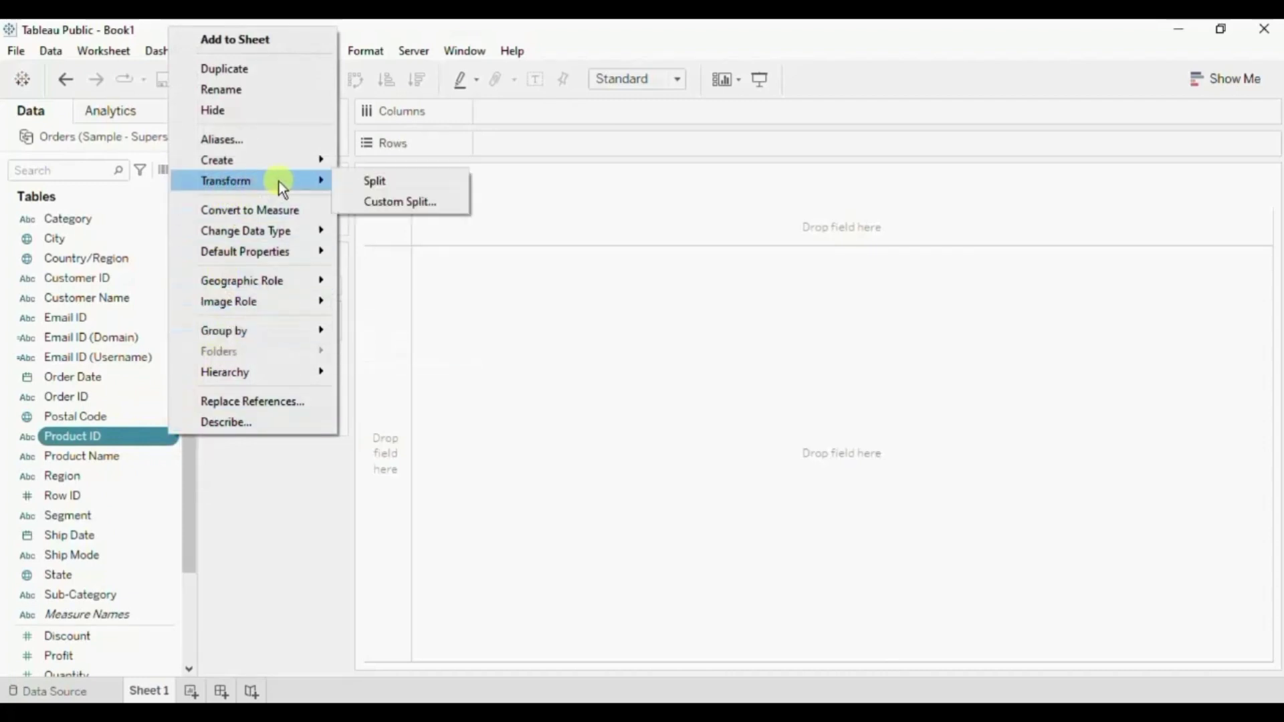
left_click(397, 202)
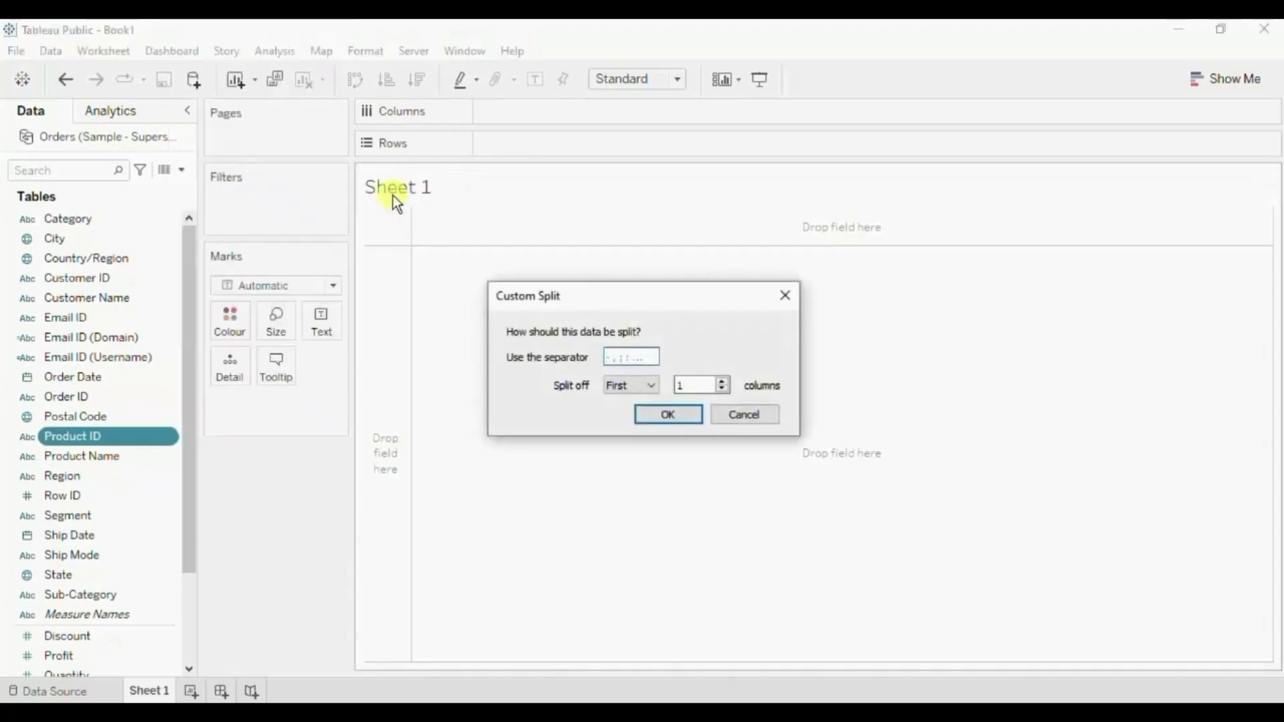
left_click(615, 356)
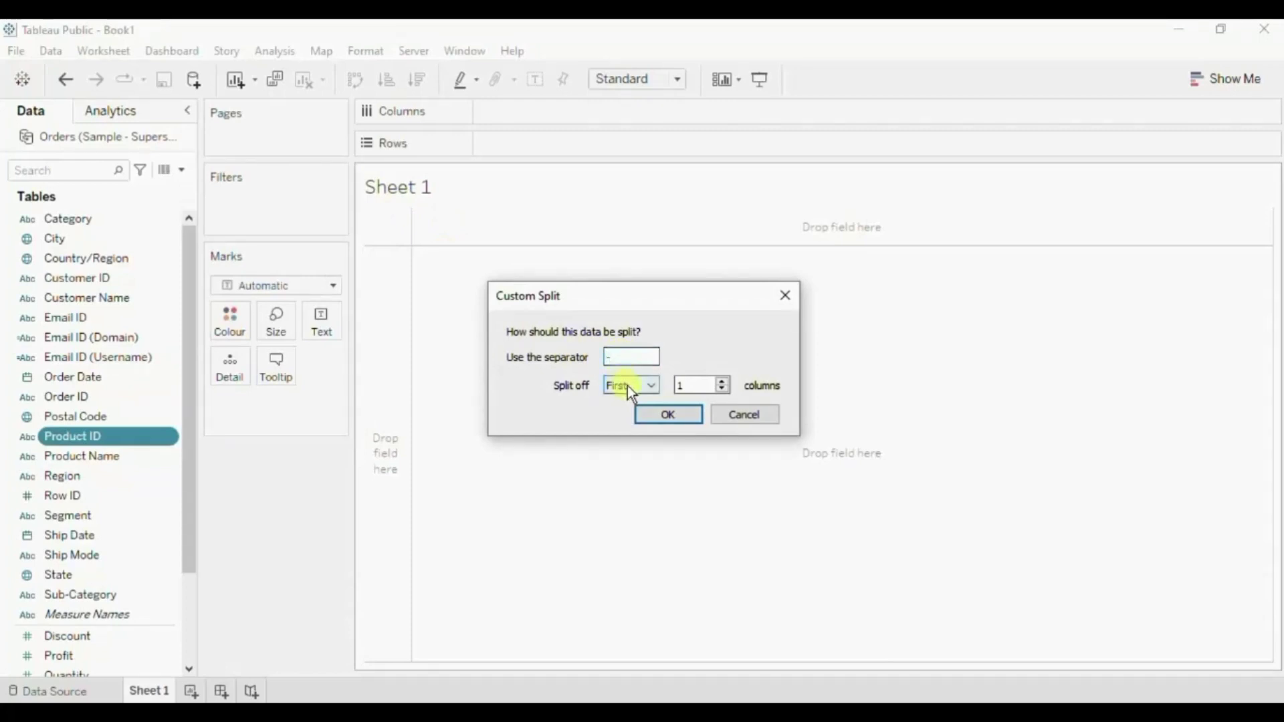
left_click(626, 385)
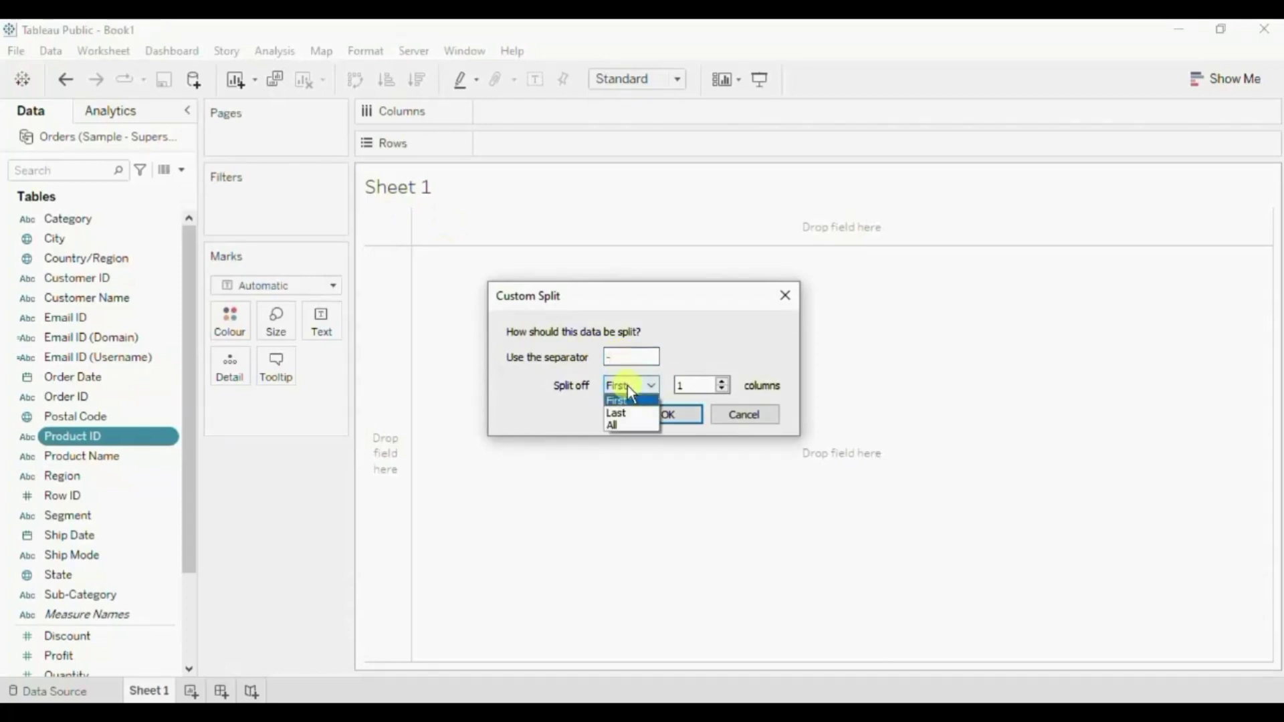
left_click(618, 426)
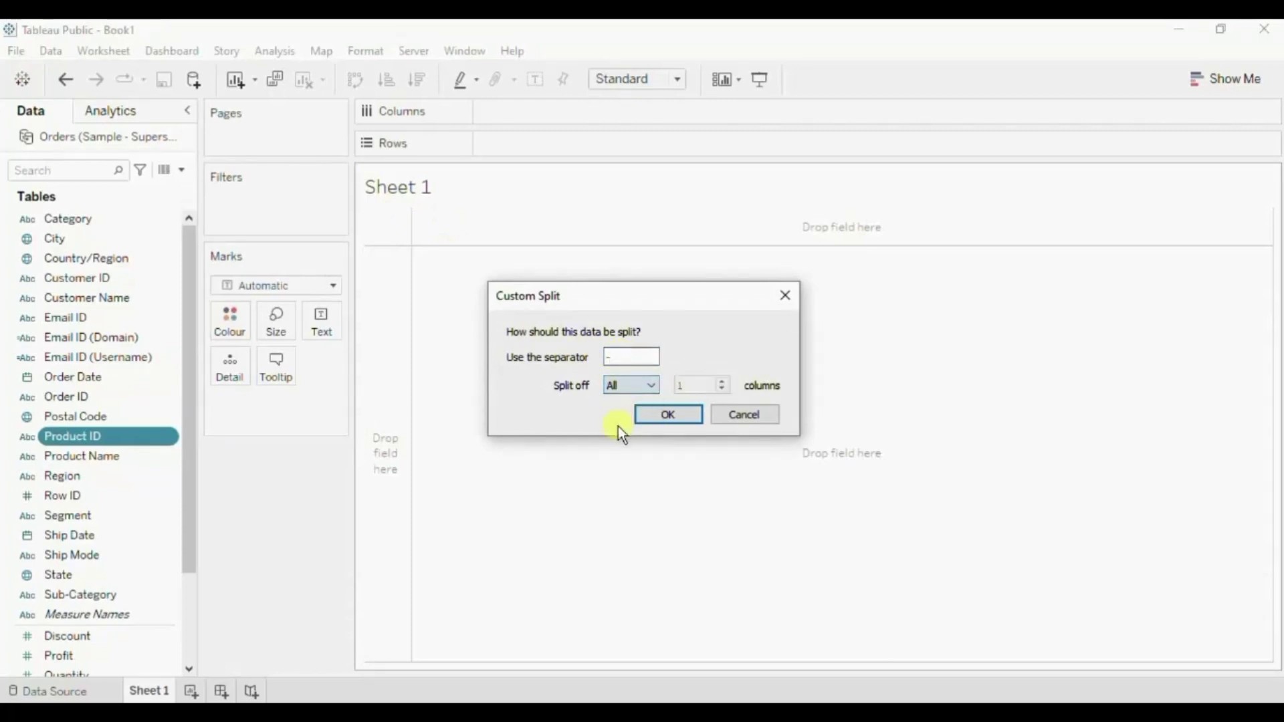
left_click(662, 418)
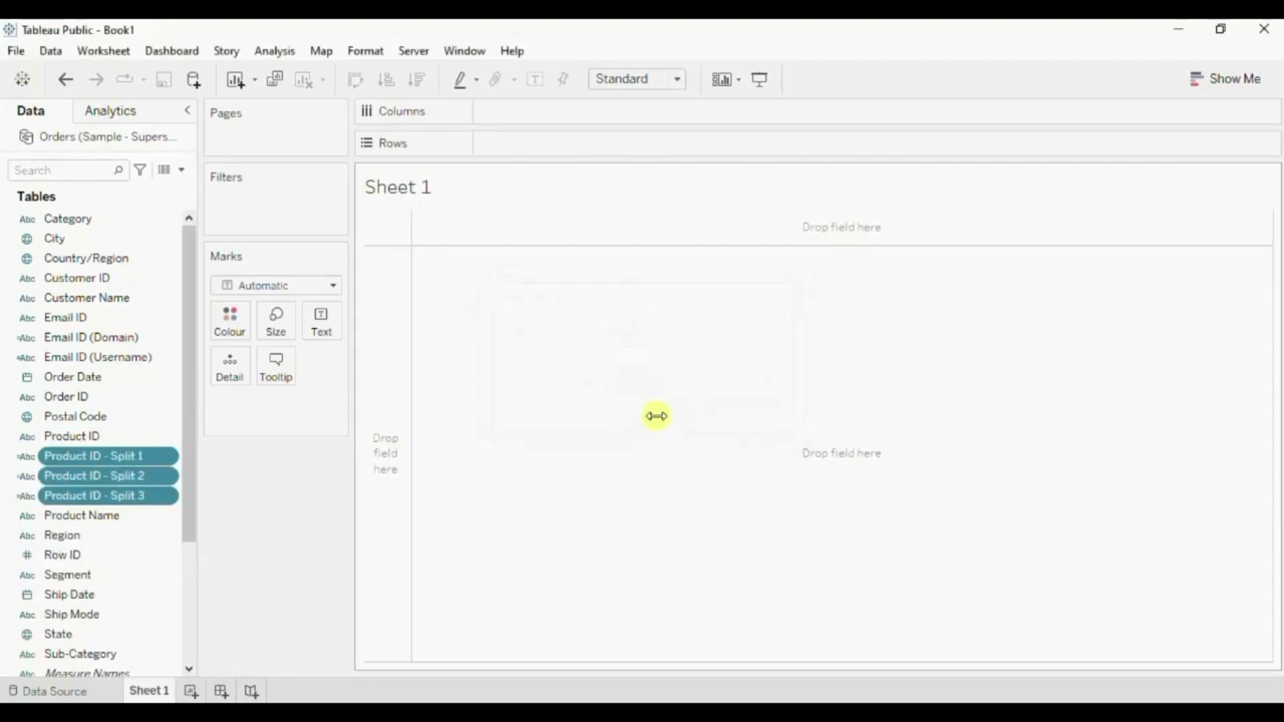
Place the three Product ID split fields together on Rows and inspect the first two columns of the resulting table.
left_click_drag(69, 458, 524, 140)
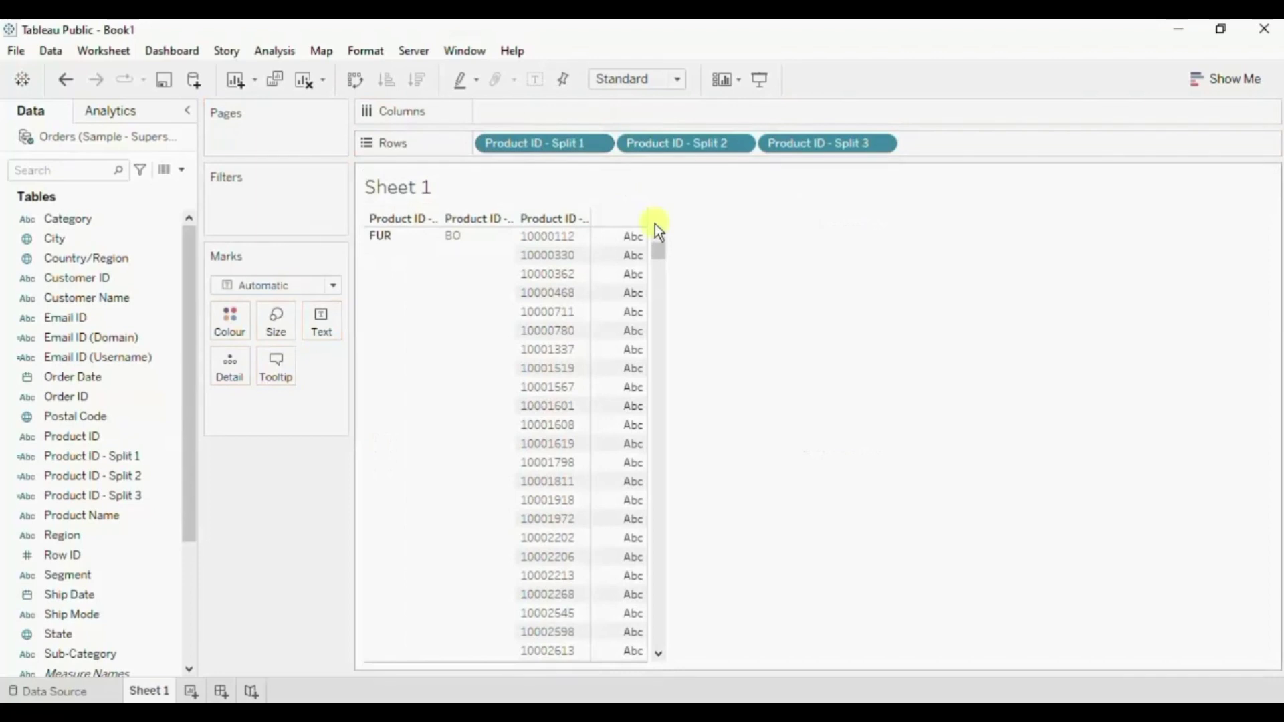
left_click(428, 367)
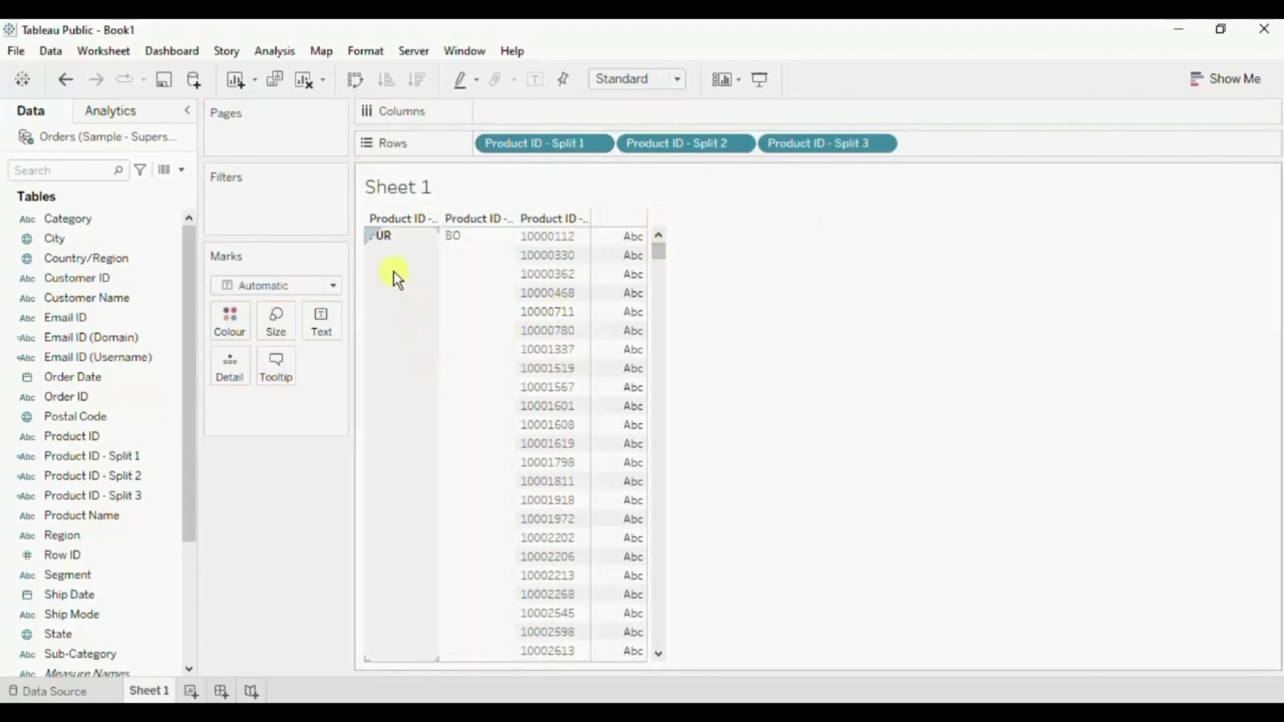
left_click(469, 284)
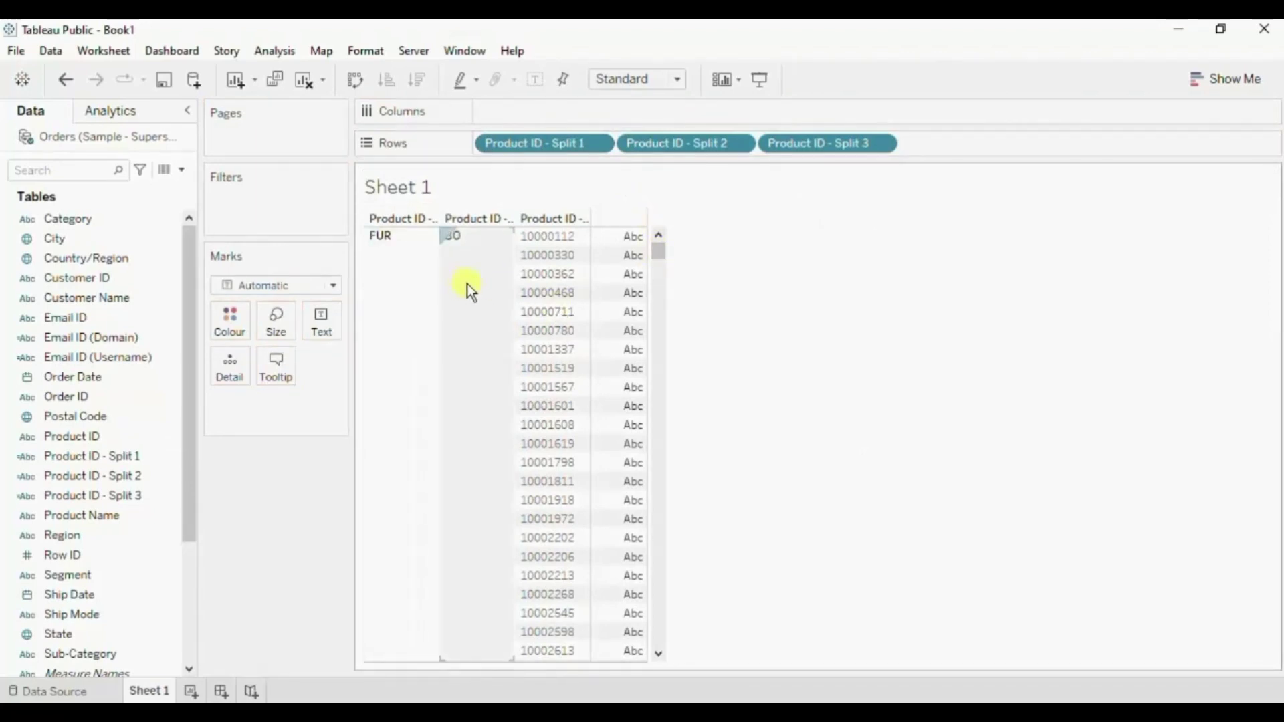
left_click(414, 295)
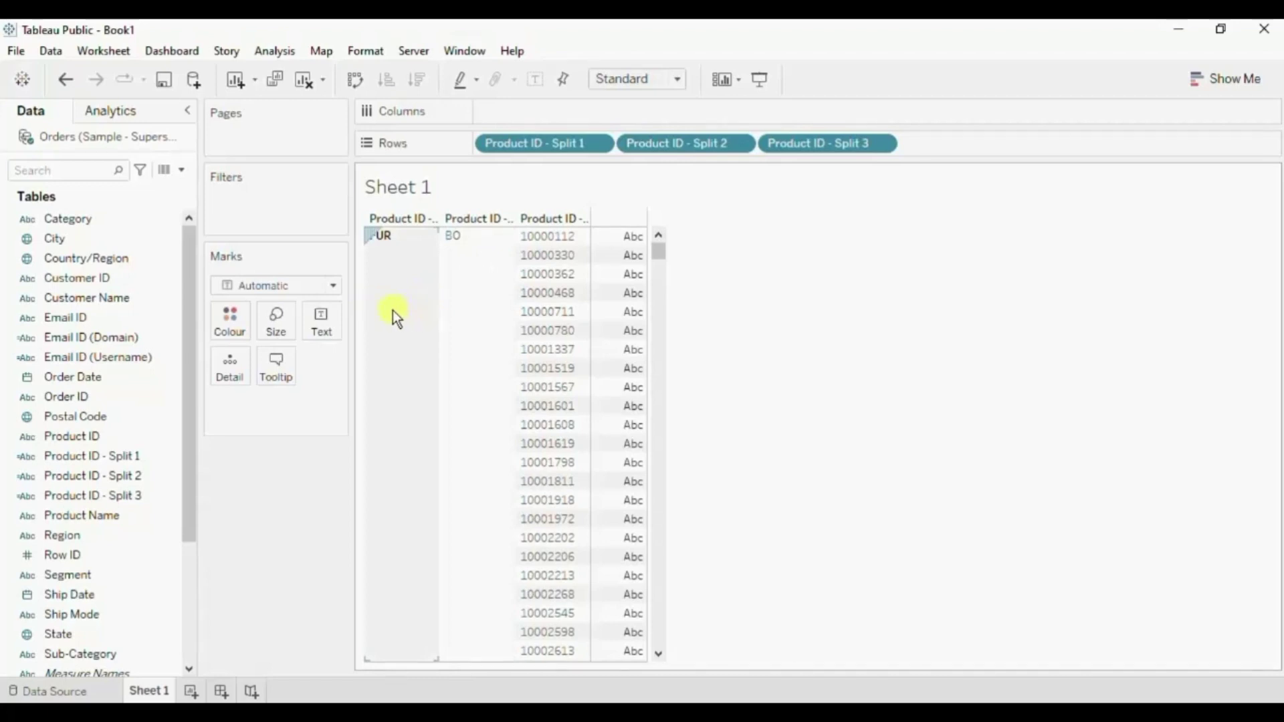
left_click(477, 298)
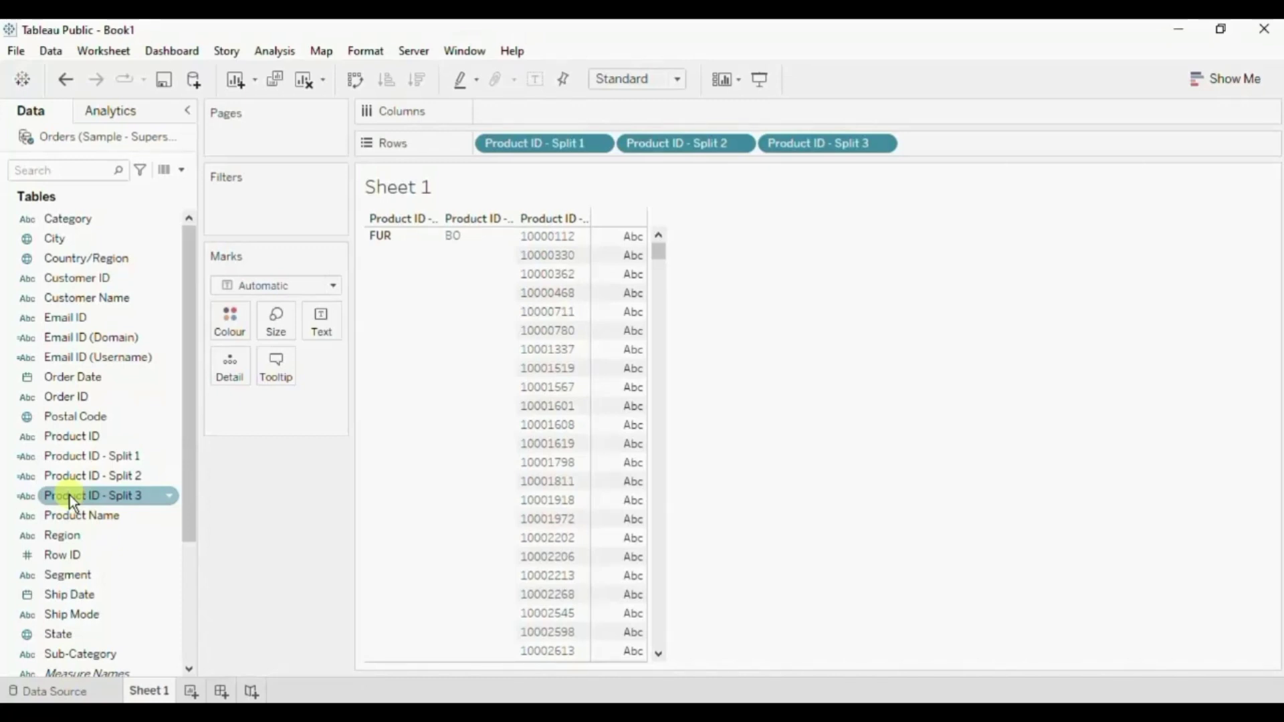
Change the data type of the Product ID - Split 3 field to Number (whole).
left_click(33, 495)
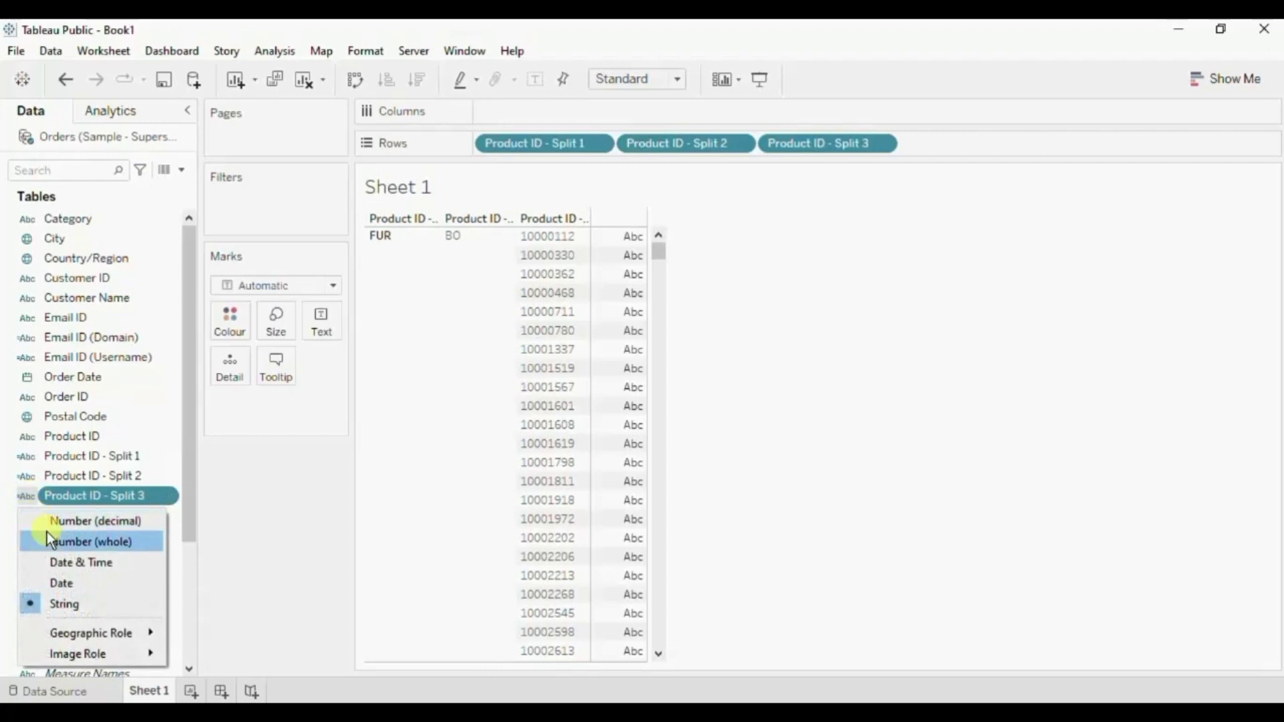
left_click(91, 542)
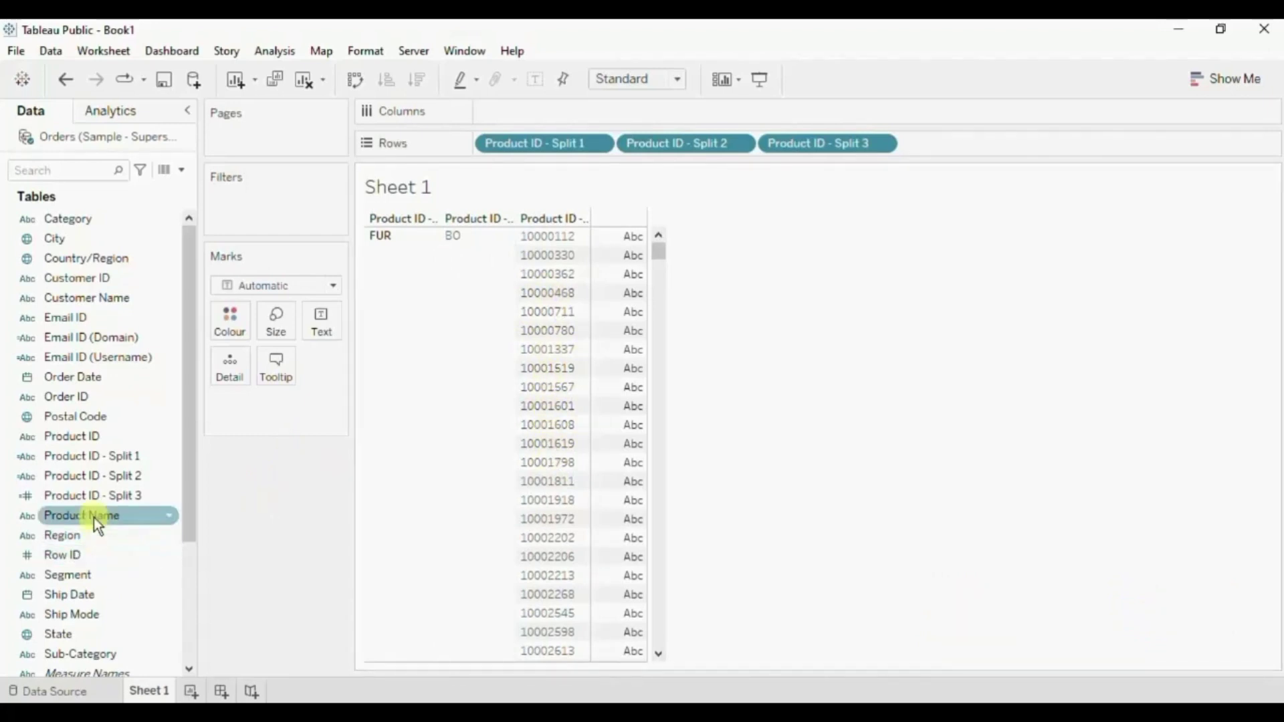
Delete the fields Product ID - Split 1, Product ID - Split 2 and Product ID - Split 3, including from Sheet 1.
left_click(91, 458)
left_click(92, 477, "ctrl")
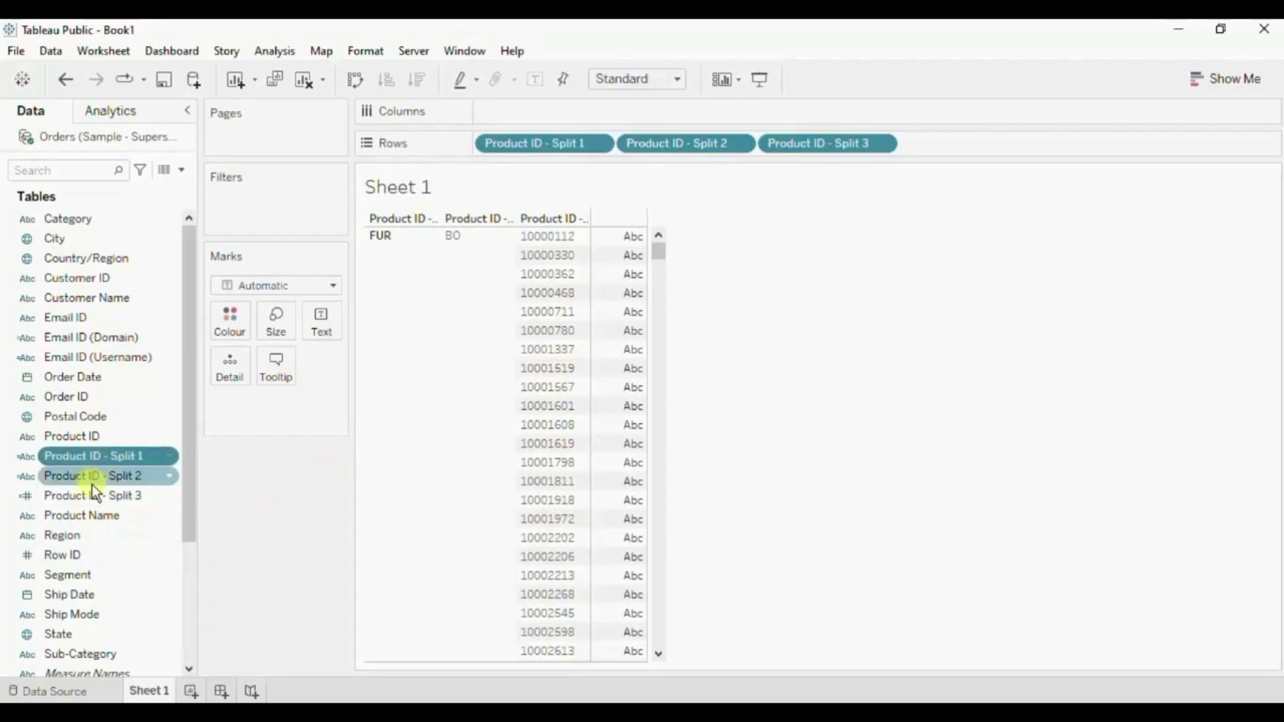
left_click(91, 493, "ctrl")
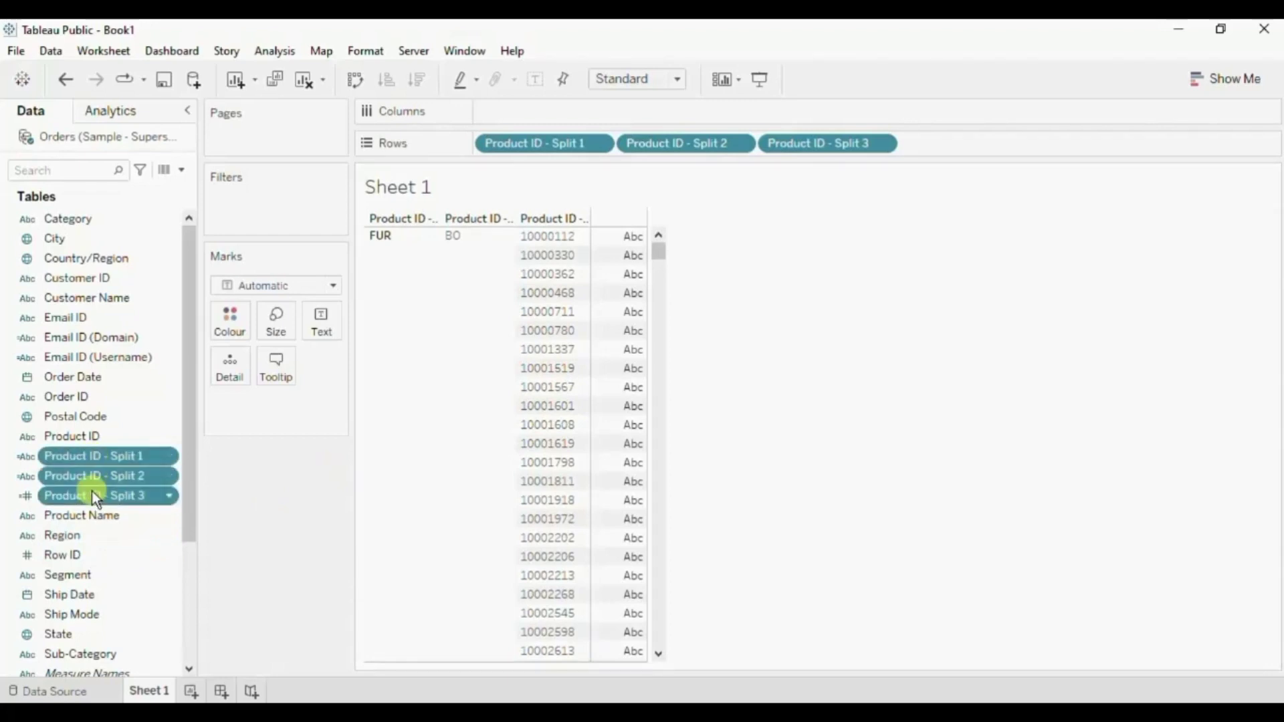
left_click(166, 497)
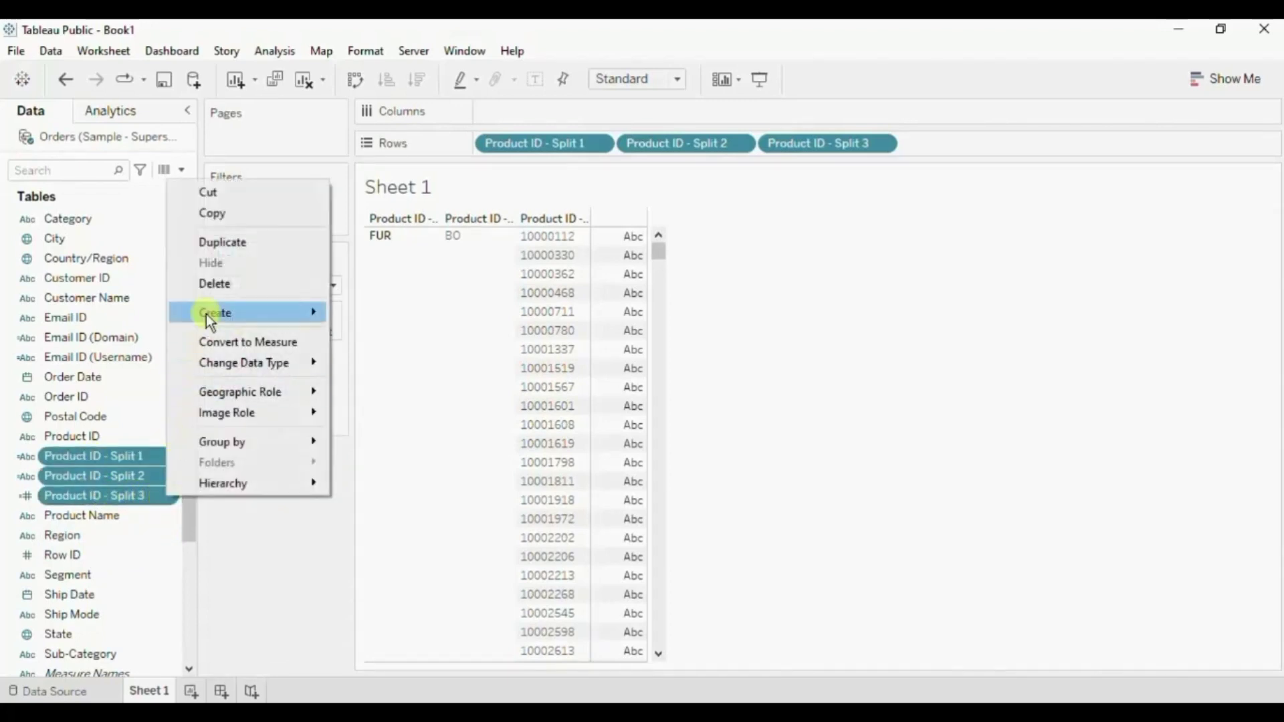
left_click(211, 290)
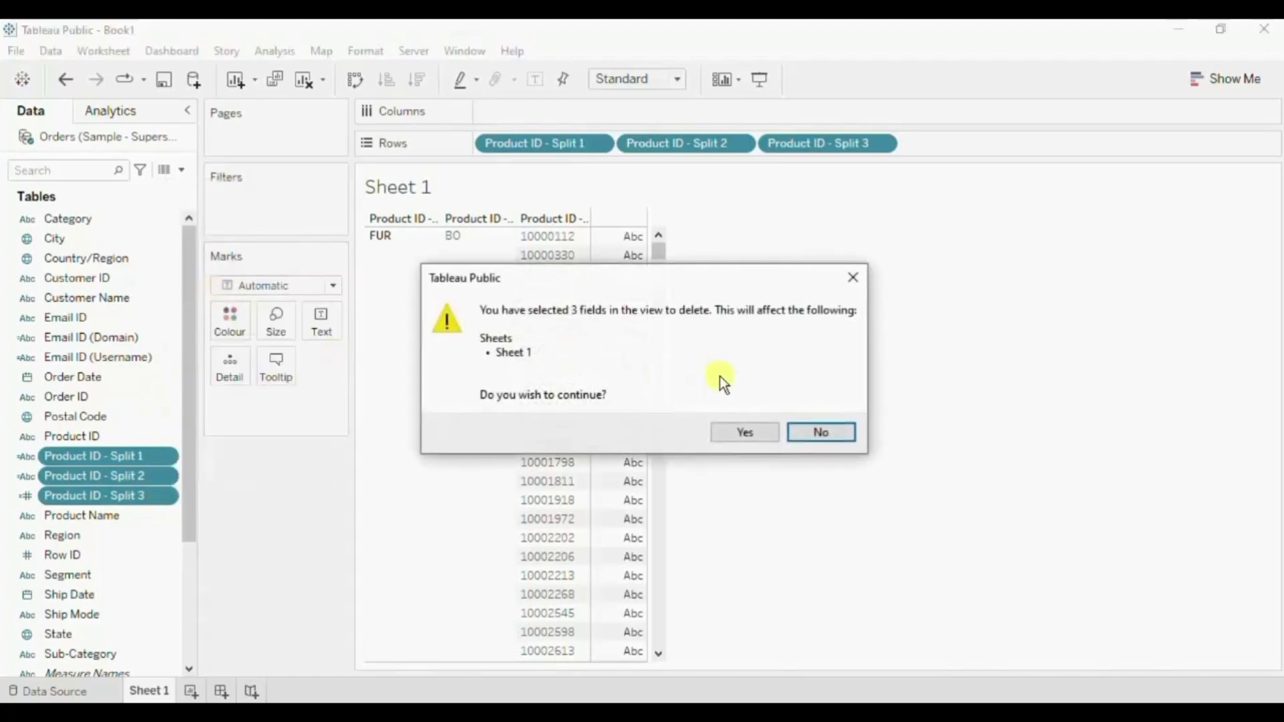
left_click(740, 433)
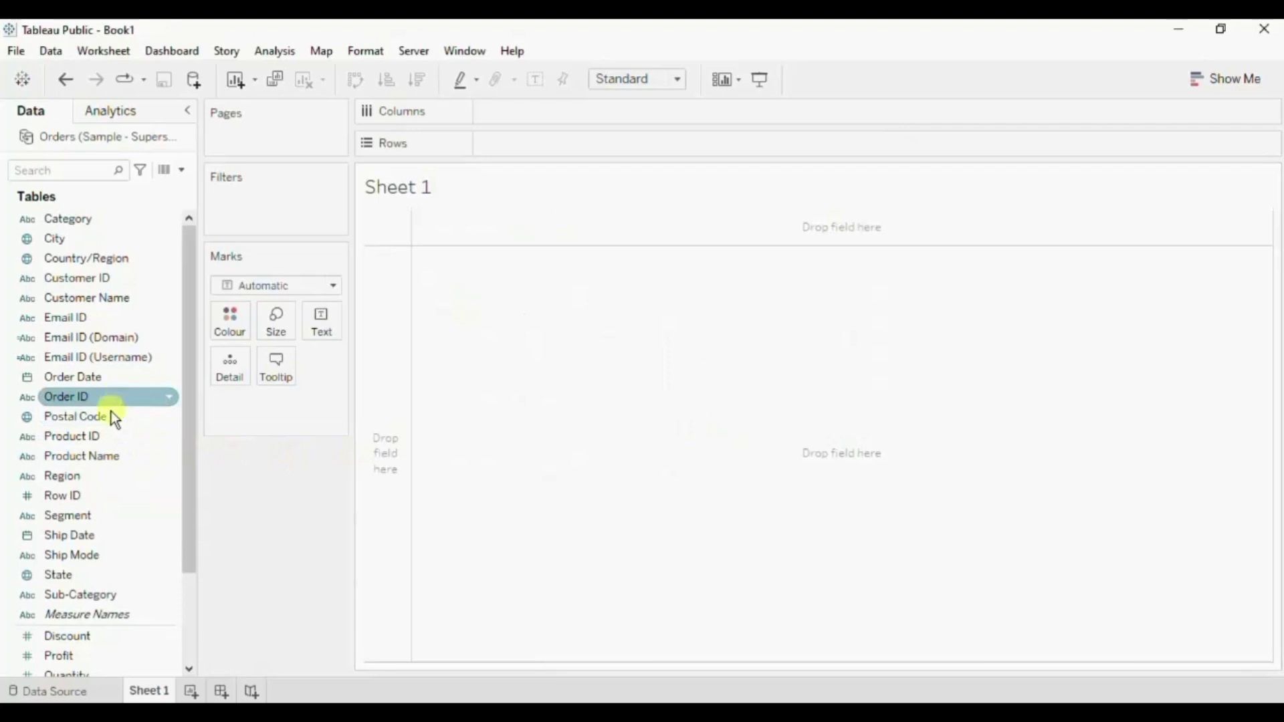
Apply the automatic split to the Product ID field from the worksheet.
left_click(172, 436)
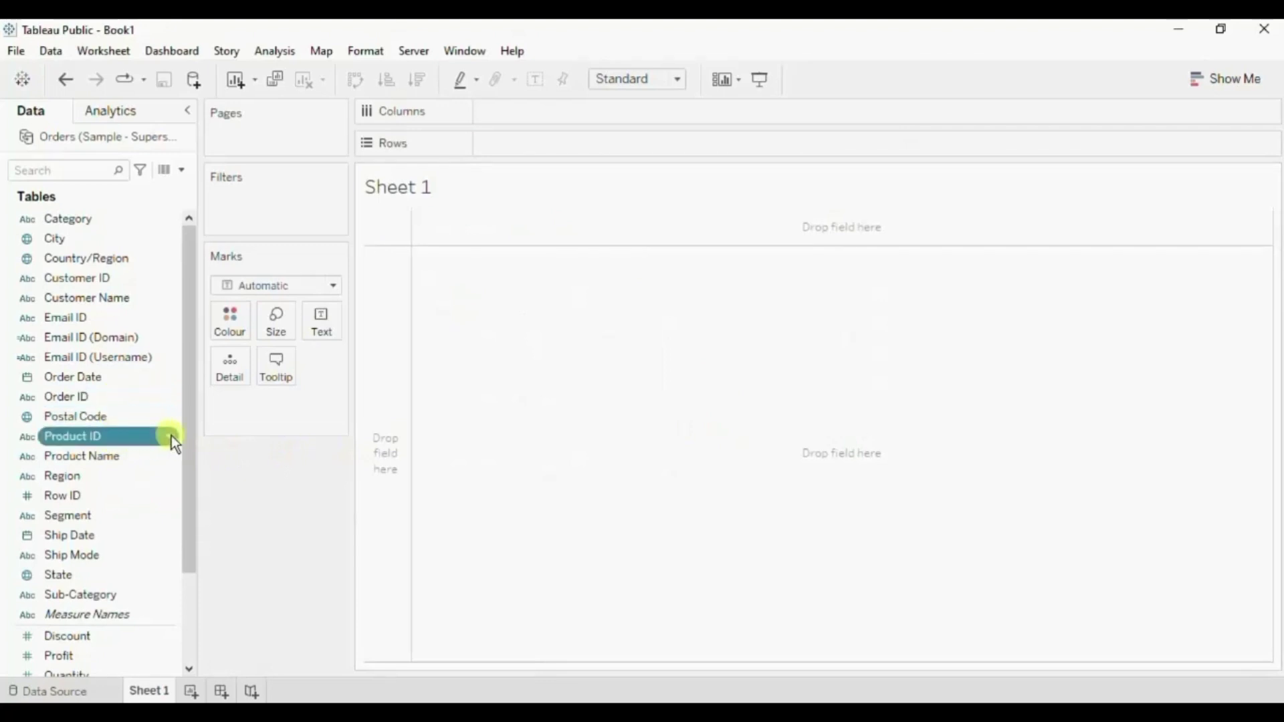
mouse_move(276, 182)
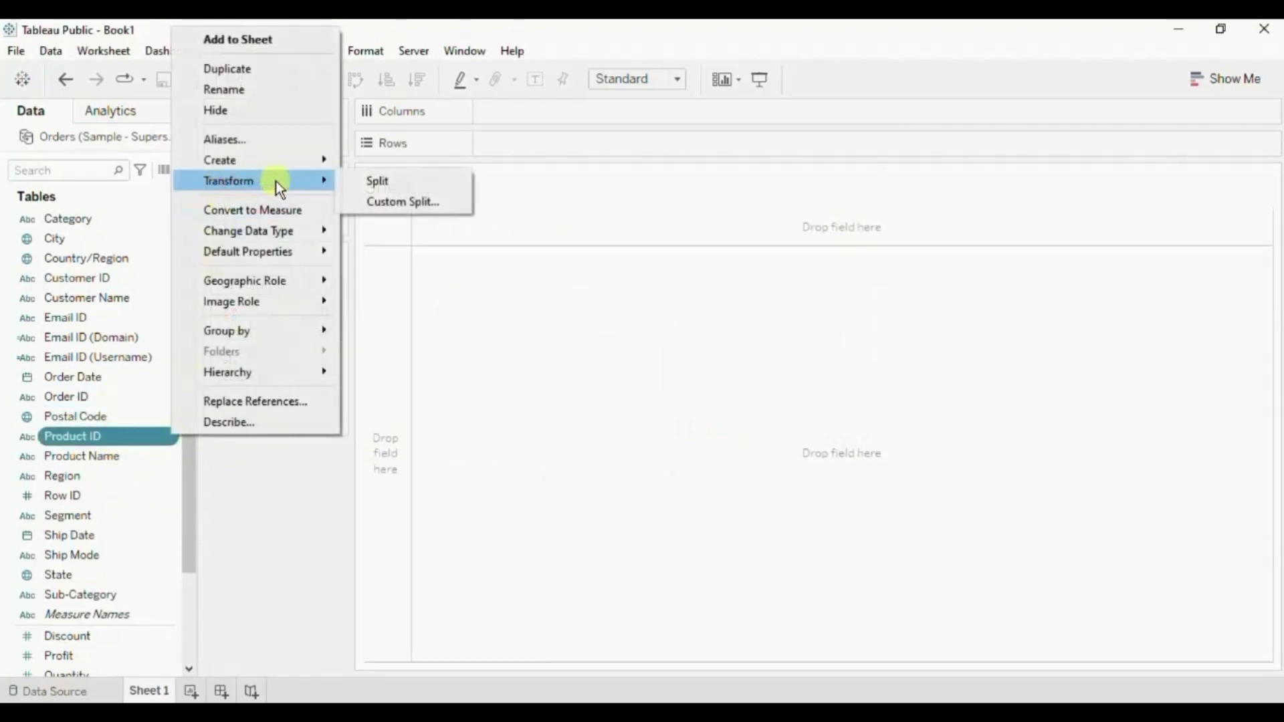
left_click(377, 181)
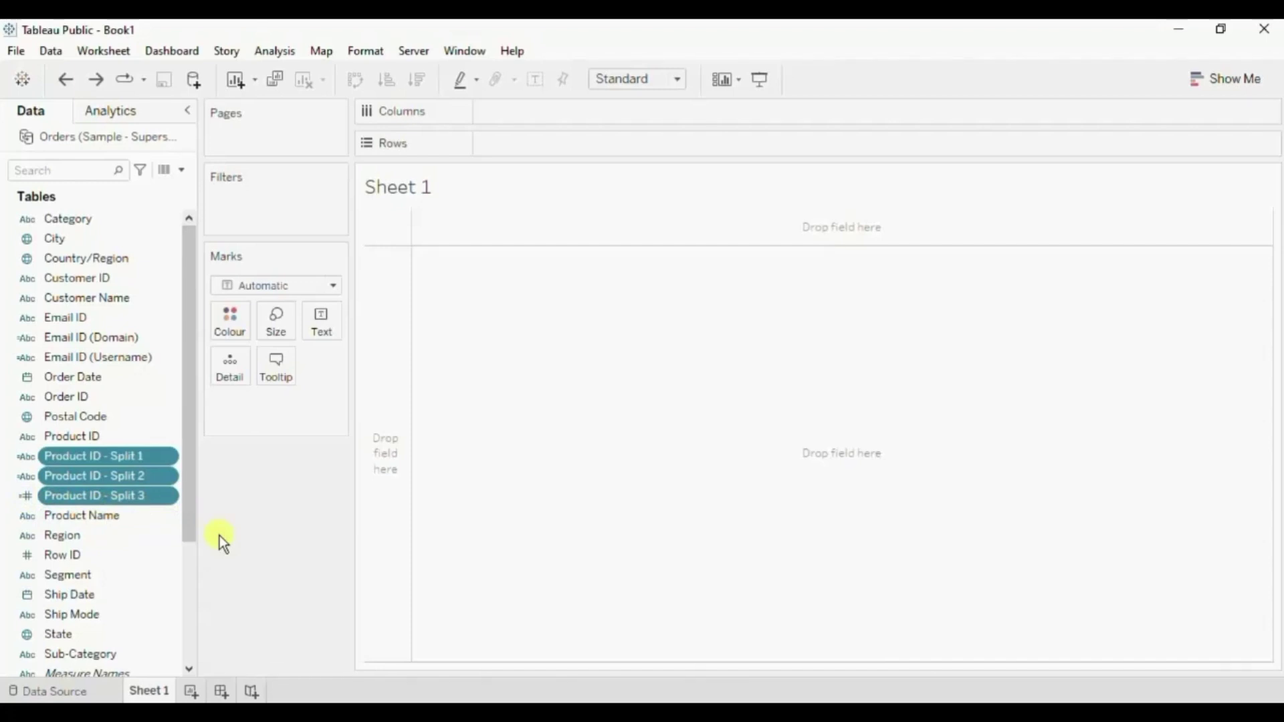
left_click(95, 442)
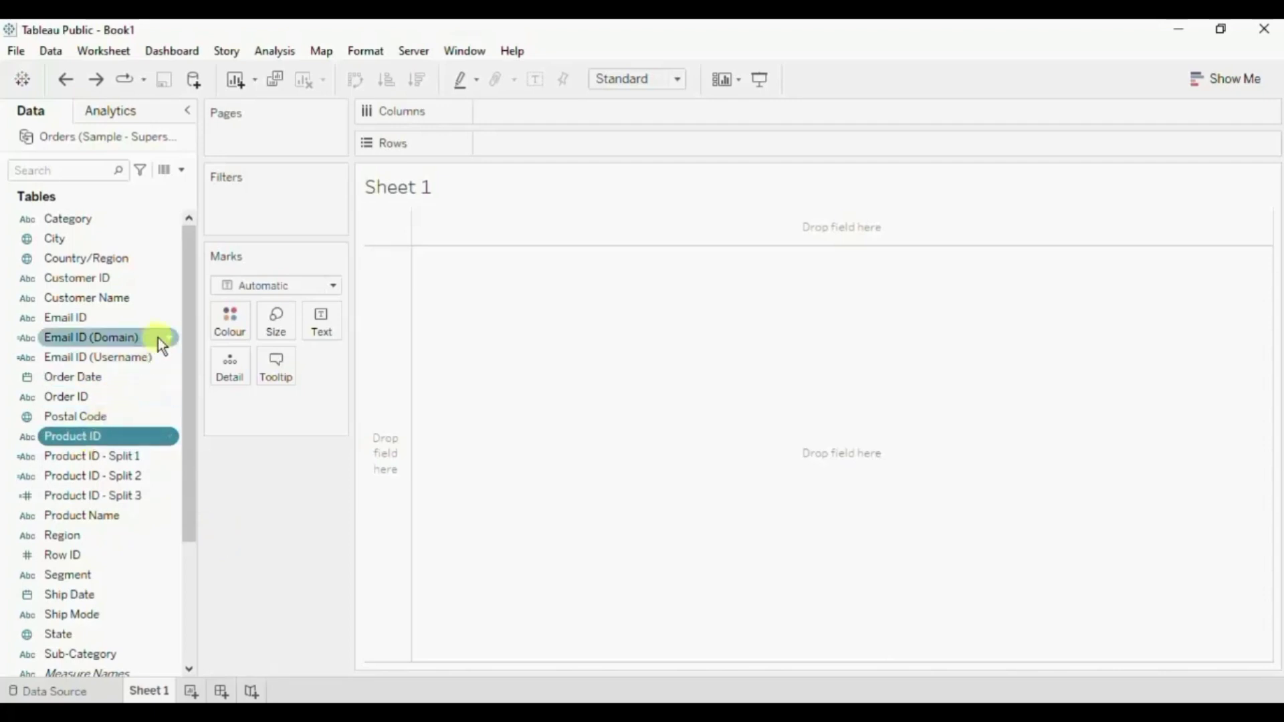
Place Product Name on Rows with all its members and widen its column until the full names fit.
left_click_drag(183, 312, 183, 344)
left_click_drag(78, 478, 518, 148)
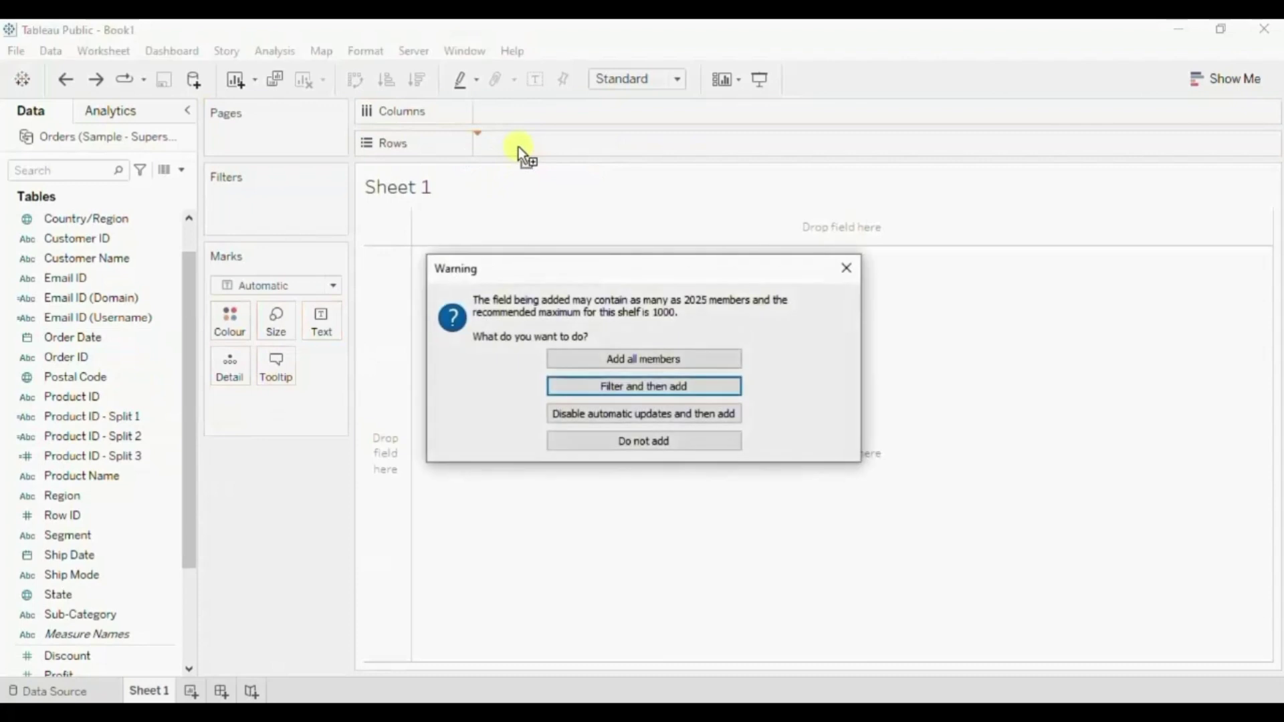
left_click(618, 359)
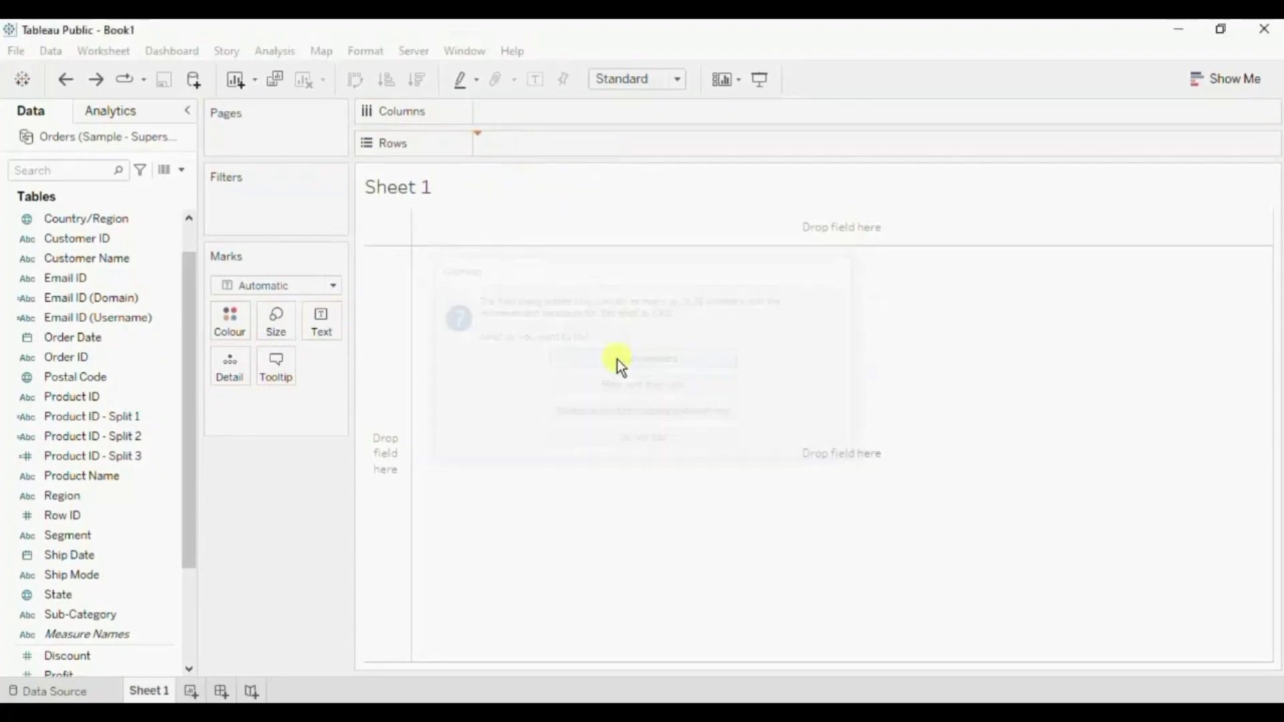
mouse_move(524, 256)
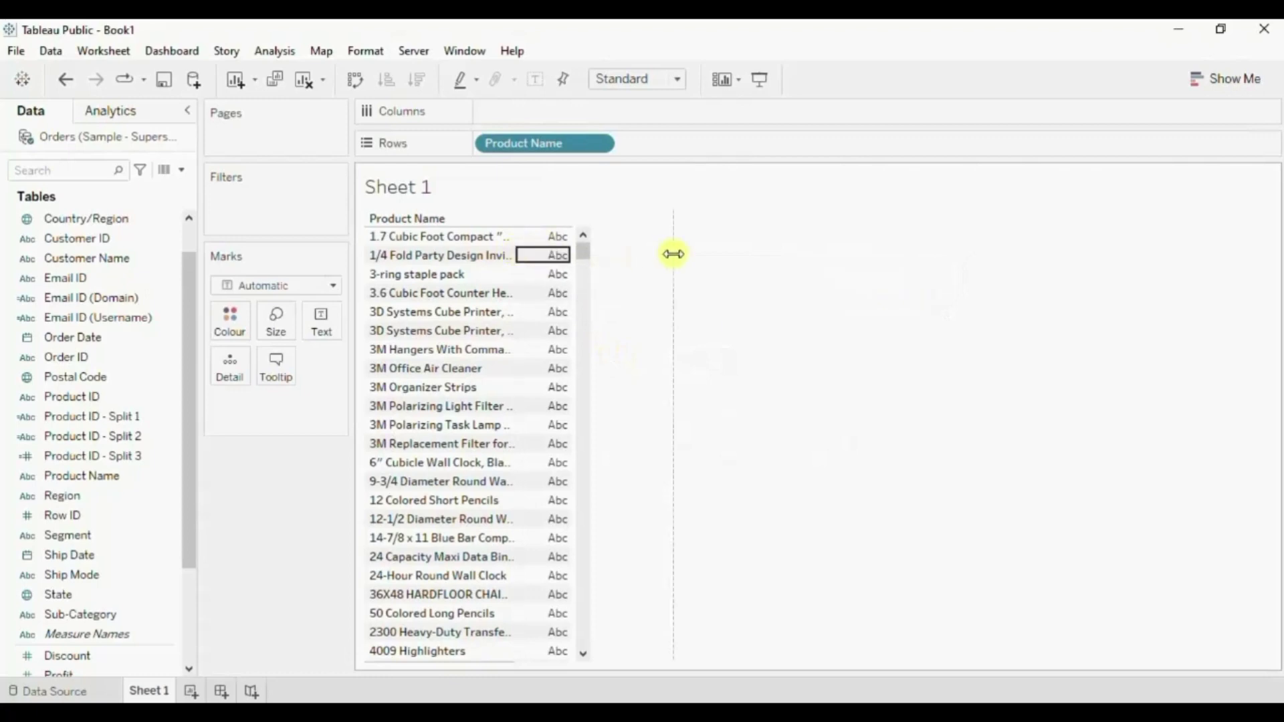
left_click_drag(791, 253, 1057, 259)
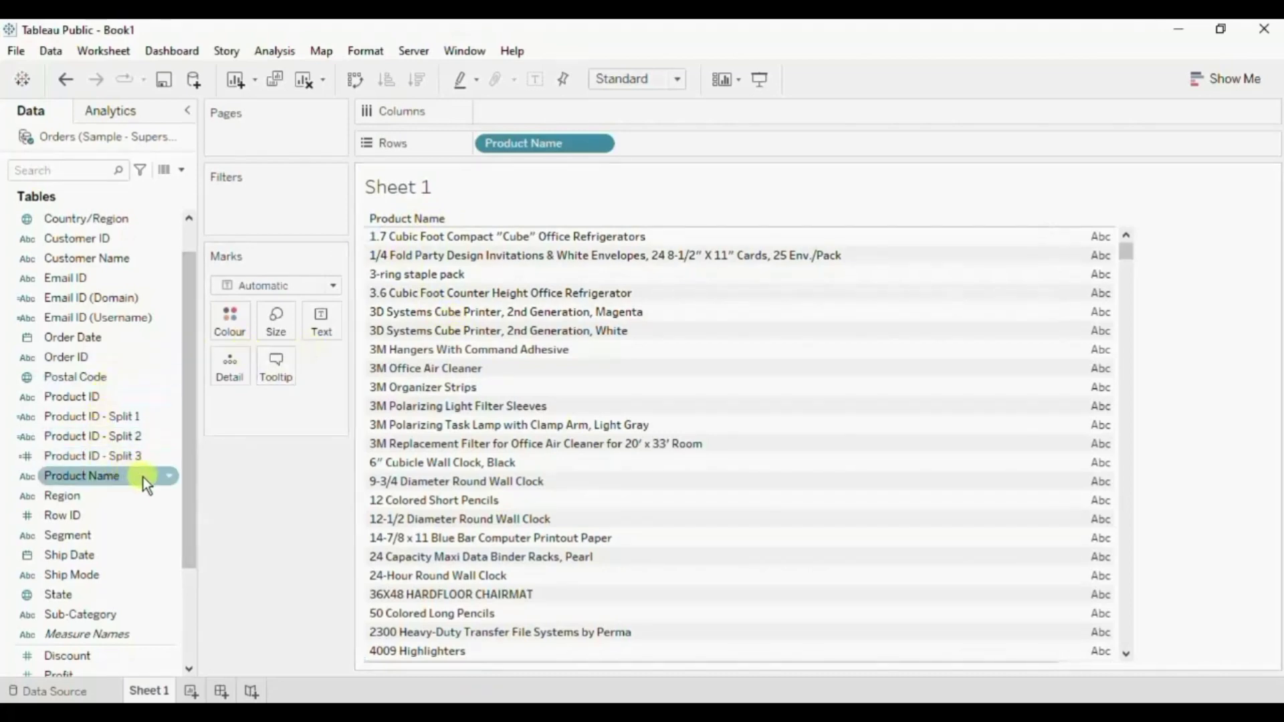
Apply the automatic split to Product Name and place both split fields on Rows after Product Name, narrowing the Product Name column.
right_click(168, 477)
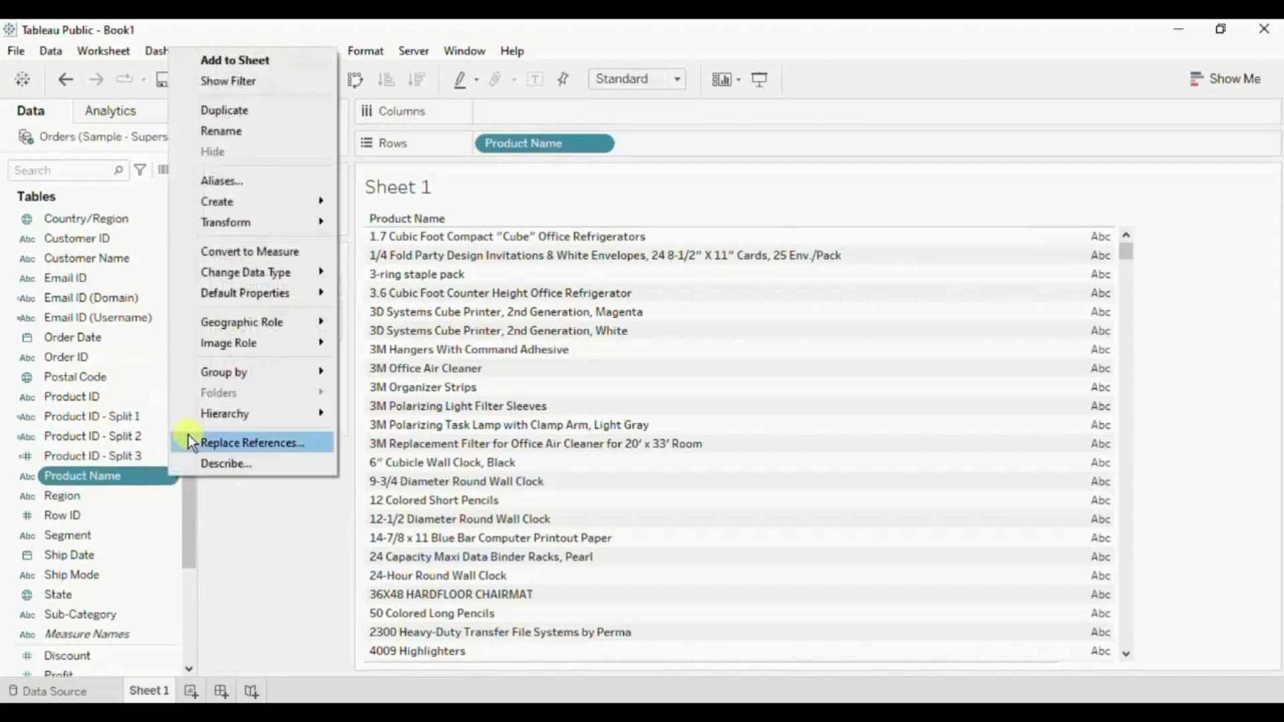
mouse_move(255, 218)
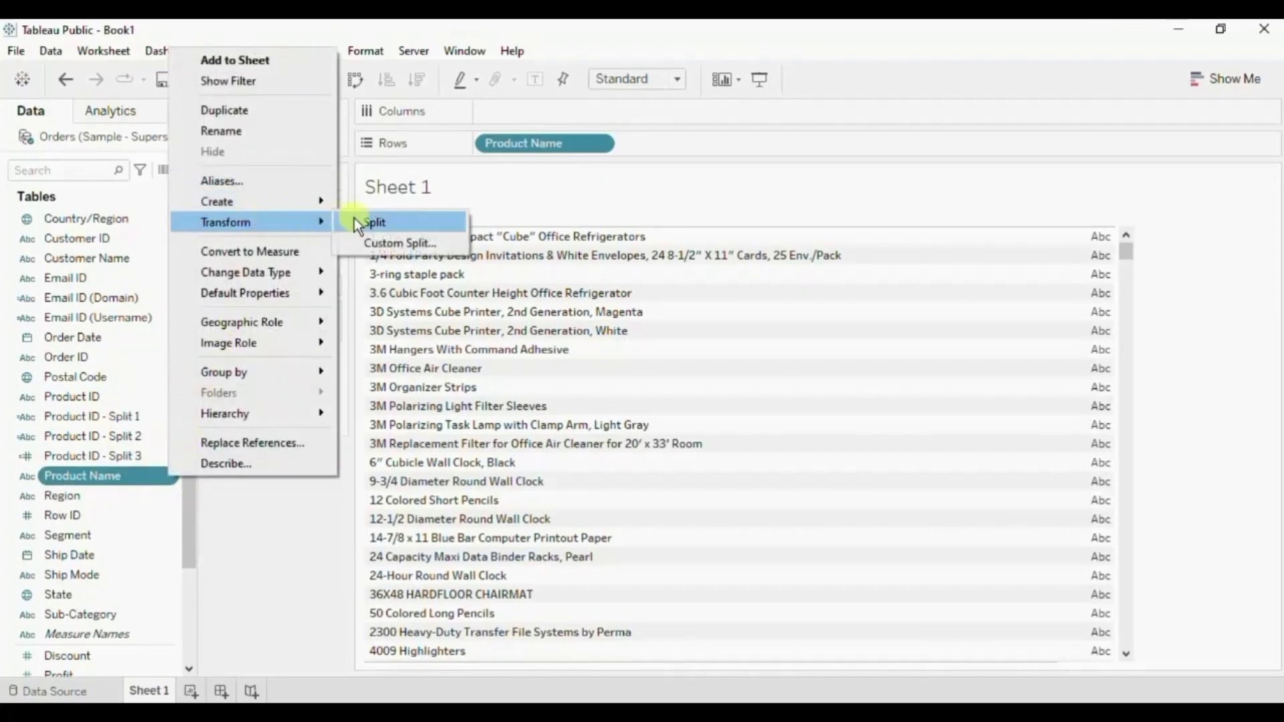
left_click(419, 222)
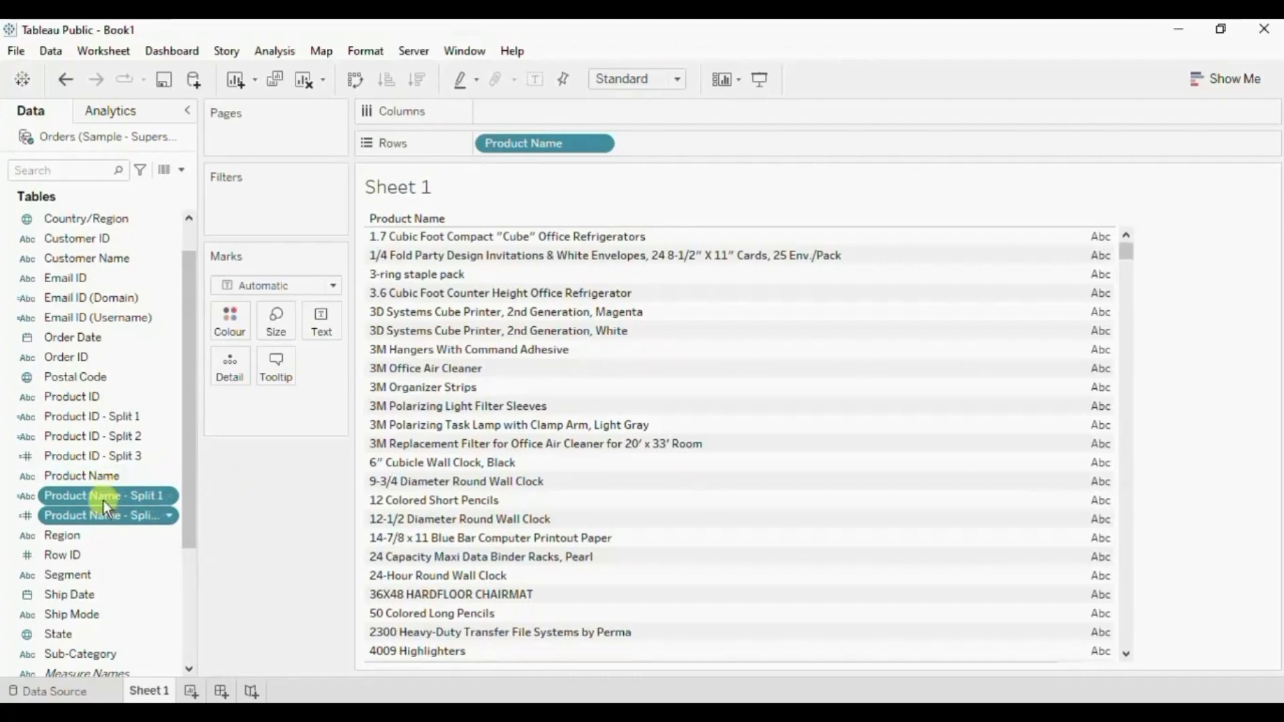
left_click_drag(99, 496, 682, 142)
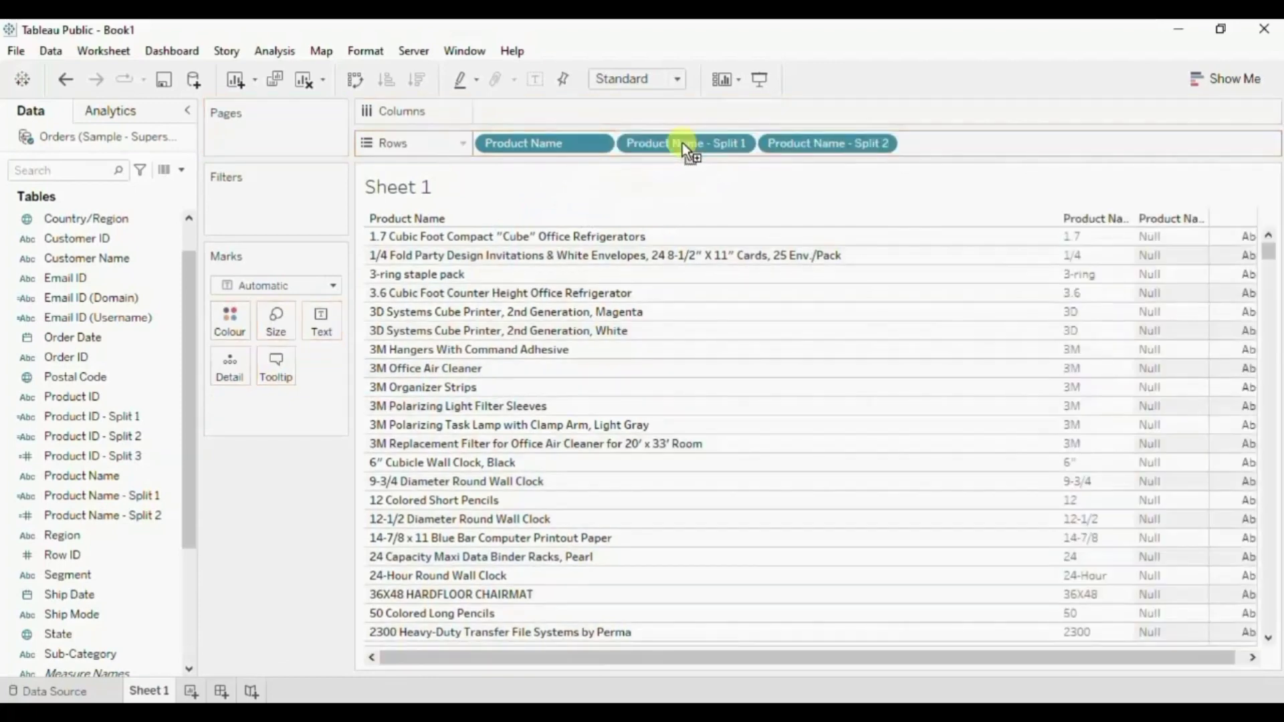
left_click_drag(1058, 236, 884, 236)
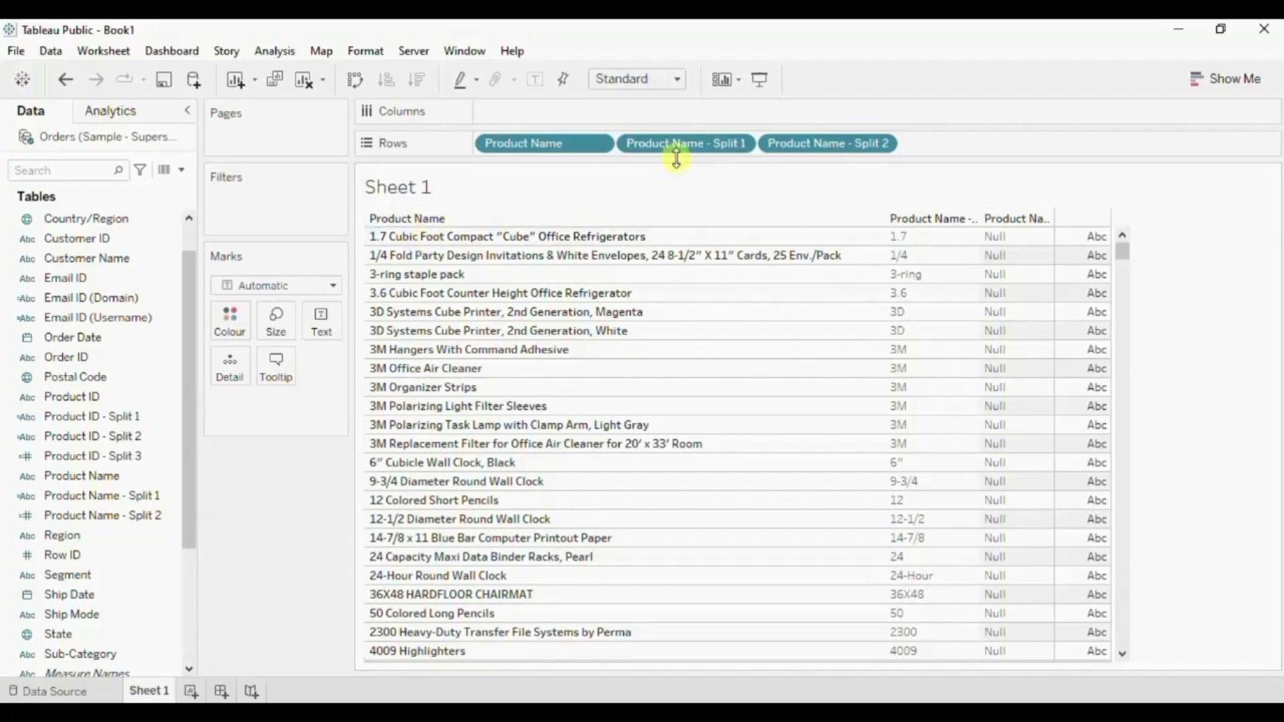
Delete the fields Product Name - Split 1 and Product Name - Split 2, including from Sheet 1.
left_click(125, 401)
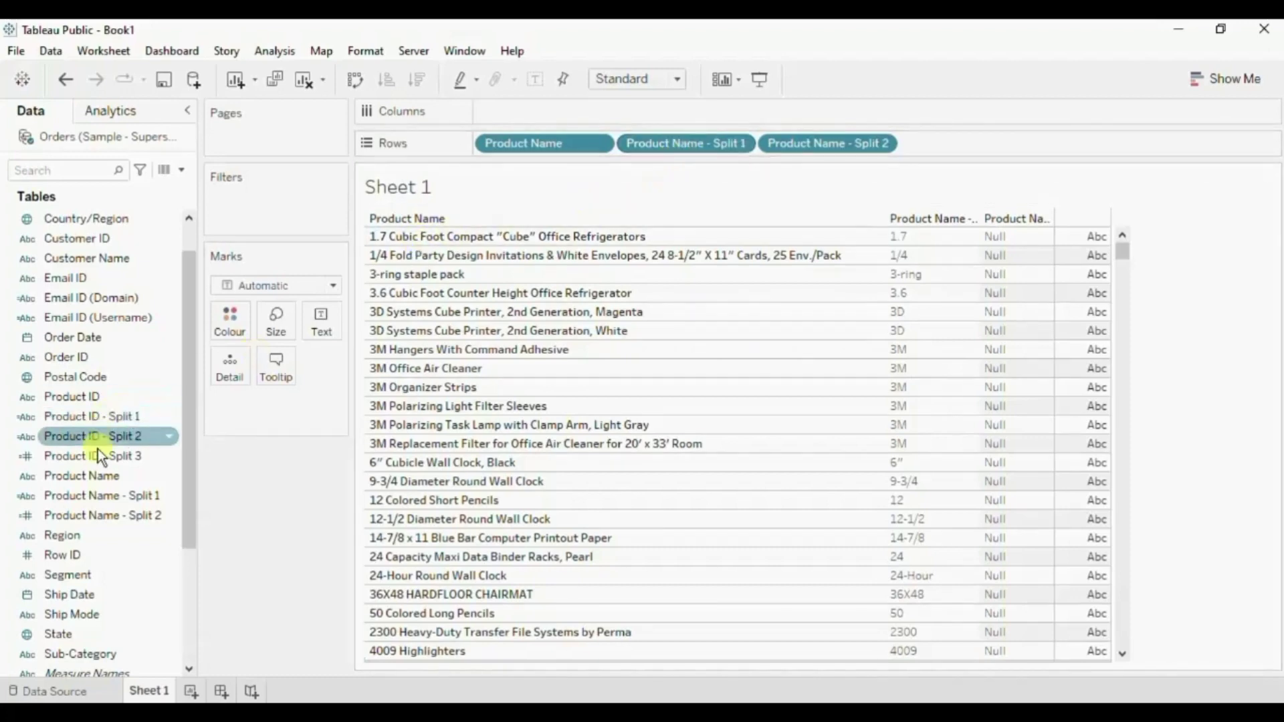
left_click(96, 512, "ctrl")
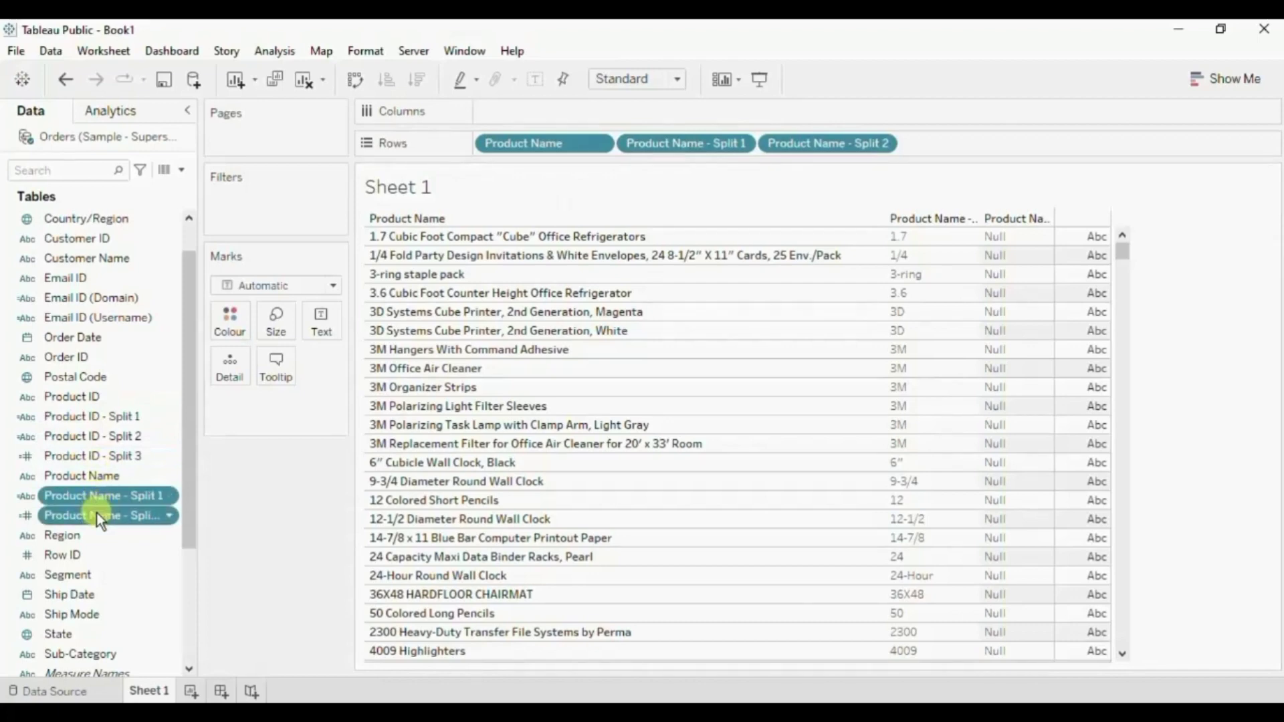
left_click(169, 516)
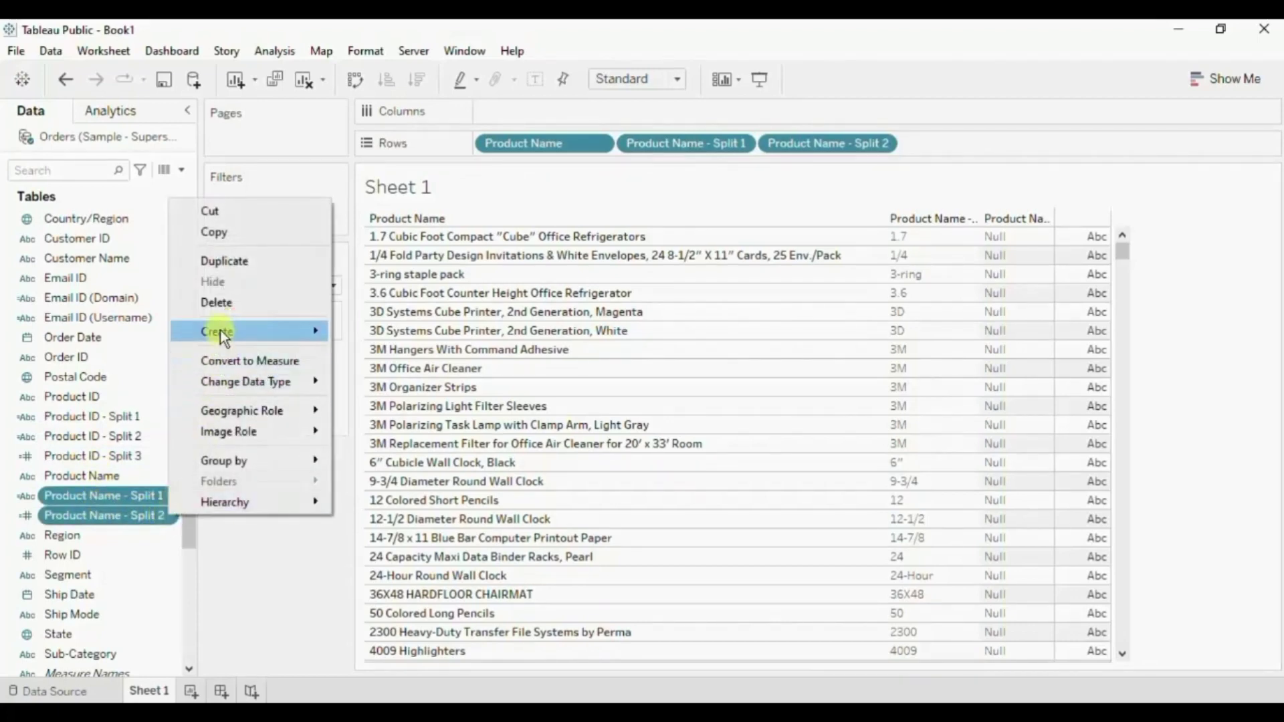
left_click(219, 304)
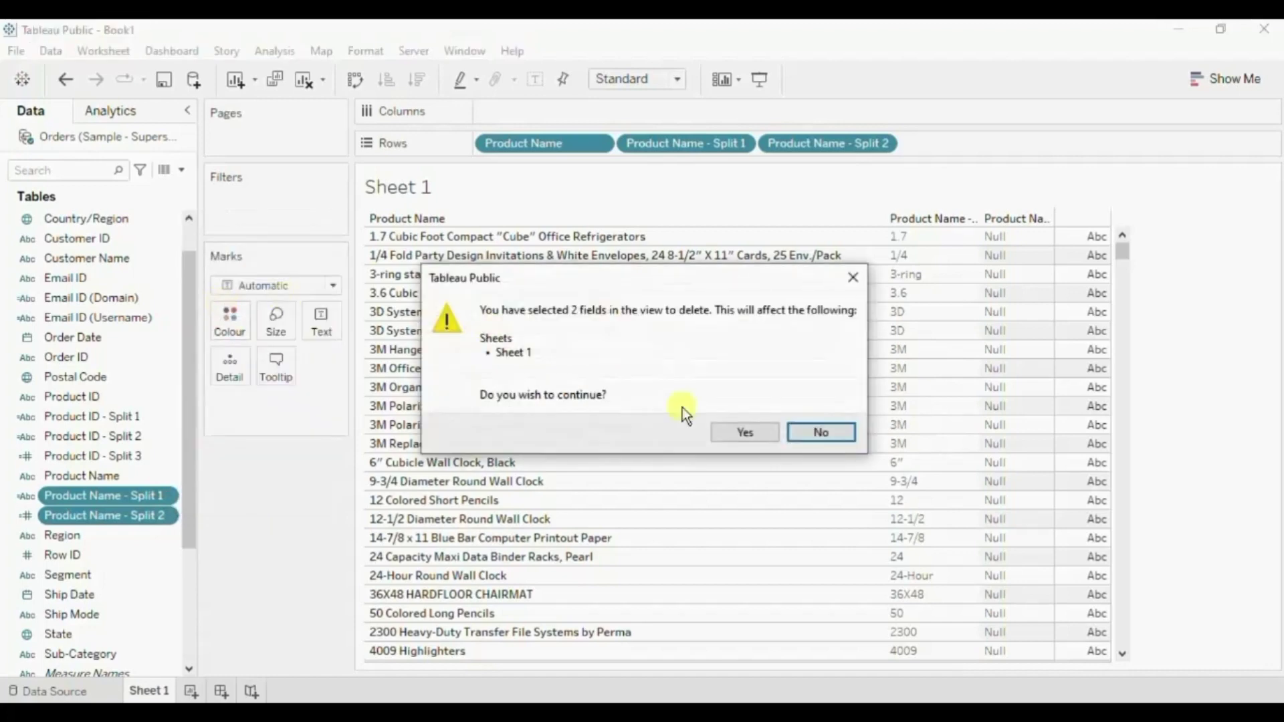
left_click(738, 432)
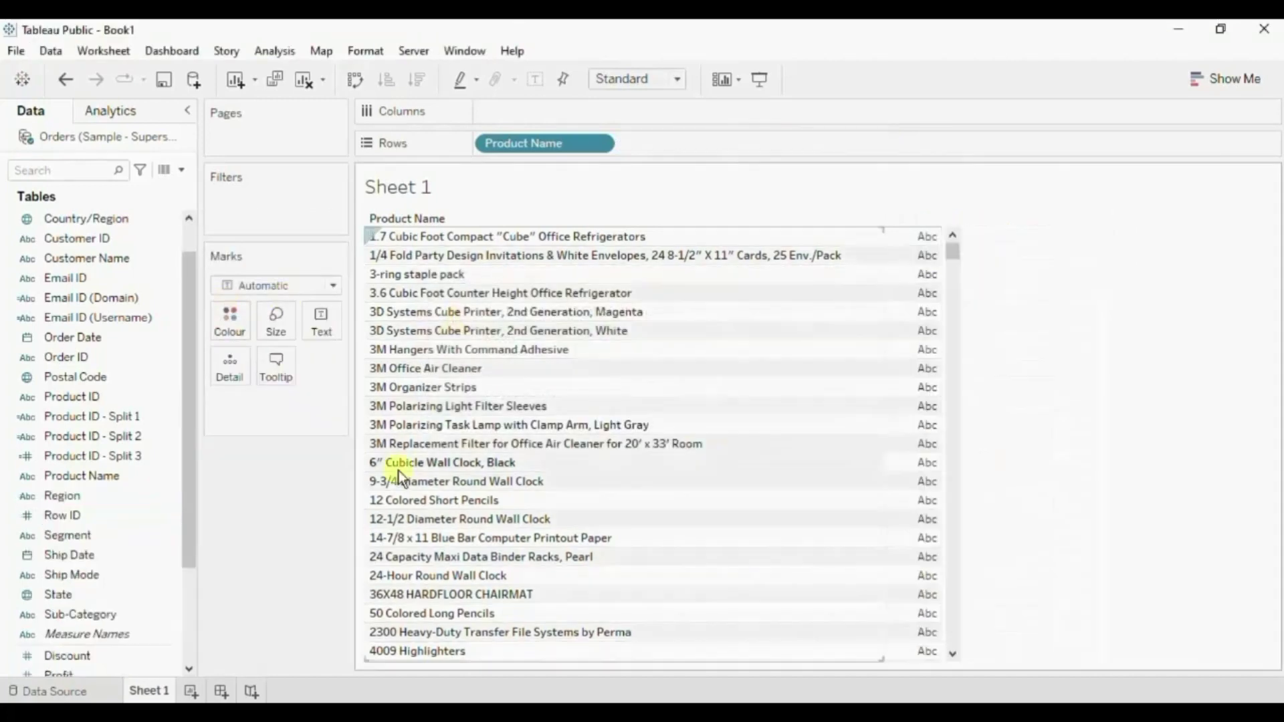
Apply a custom split to Product Name with the separator ",", splitting off all columns.
left_click(172, 477)
mouse_move(257, 220)
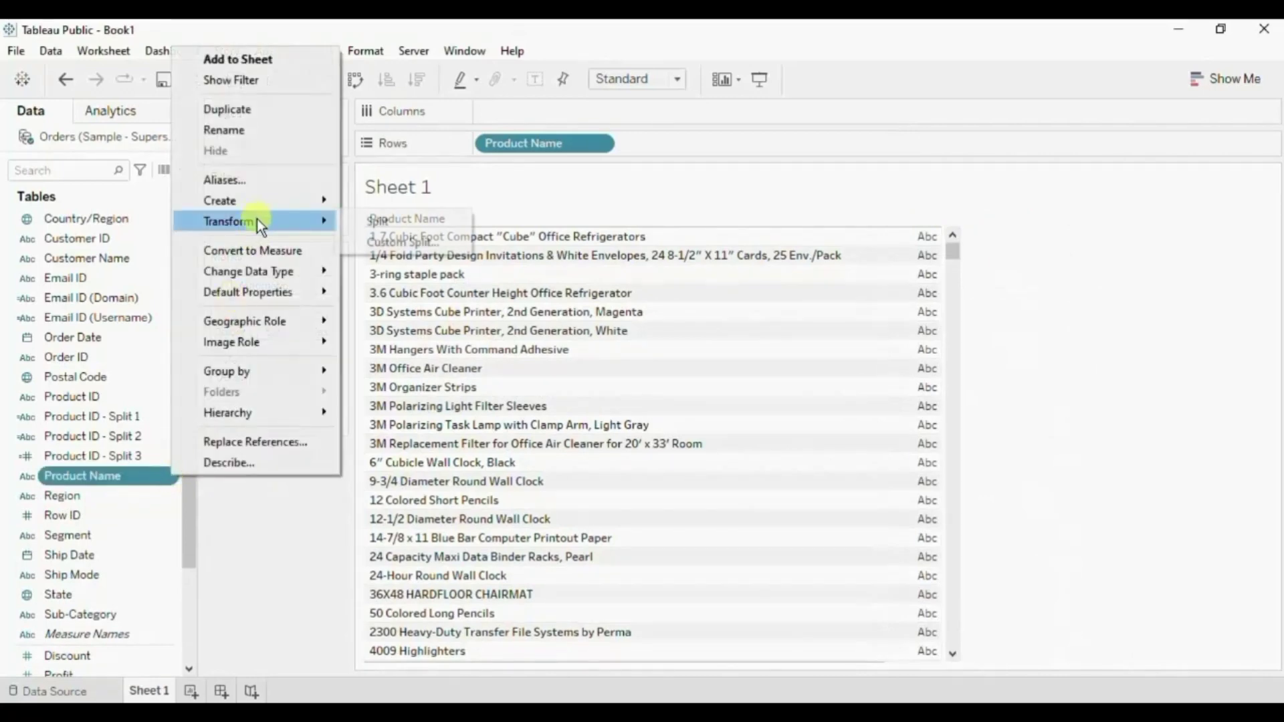
left_click(371, 242)
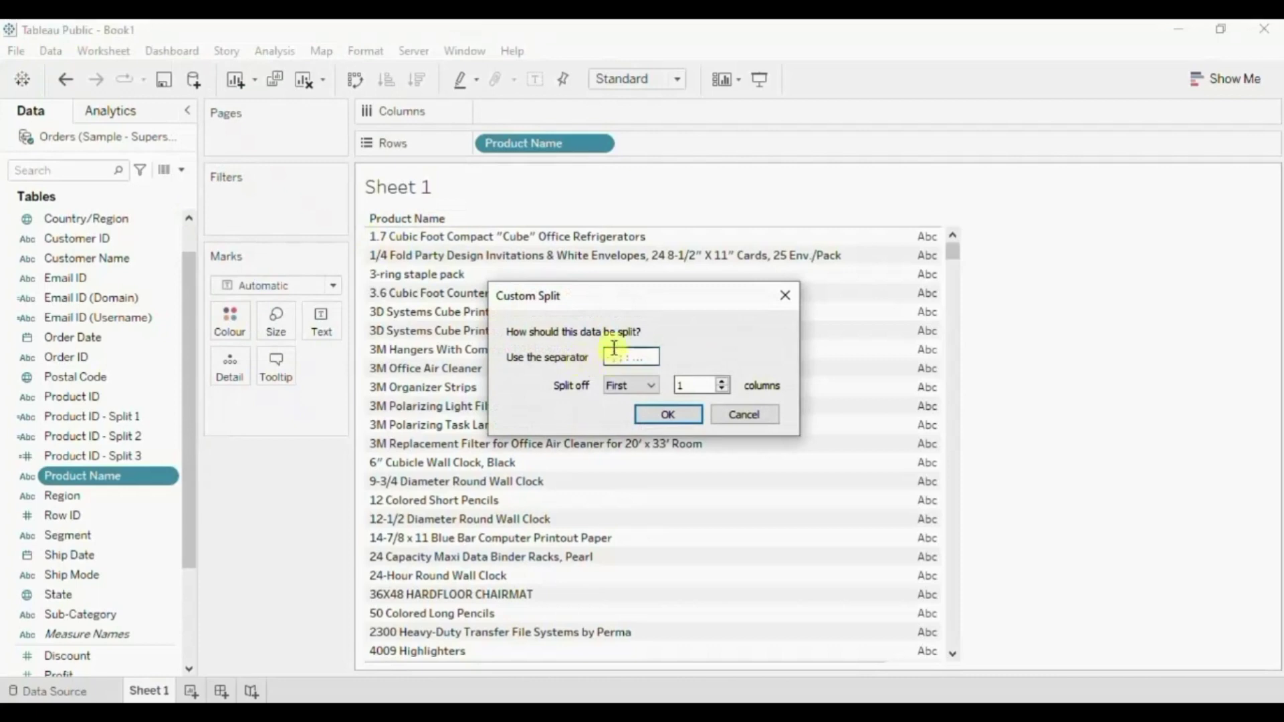
left_click_drag(592, 305, 669, 295)
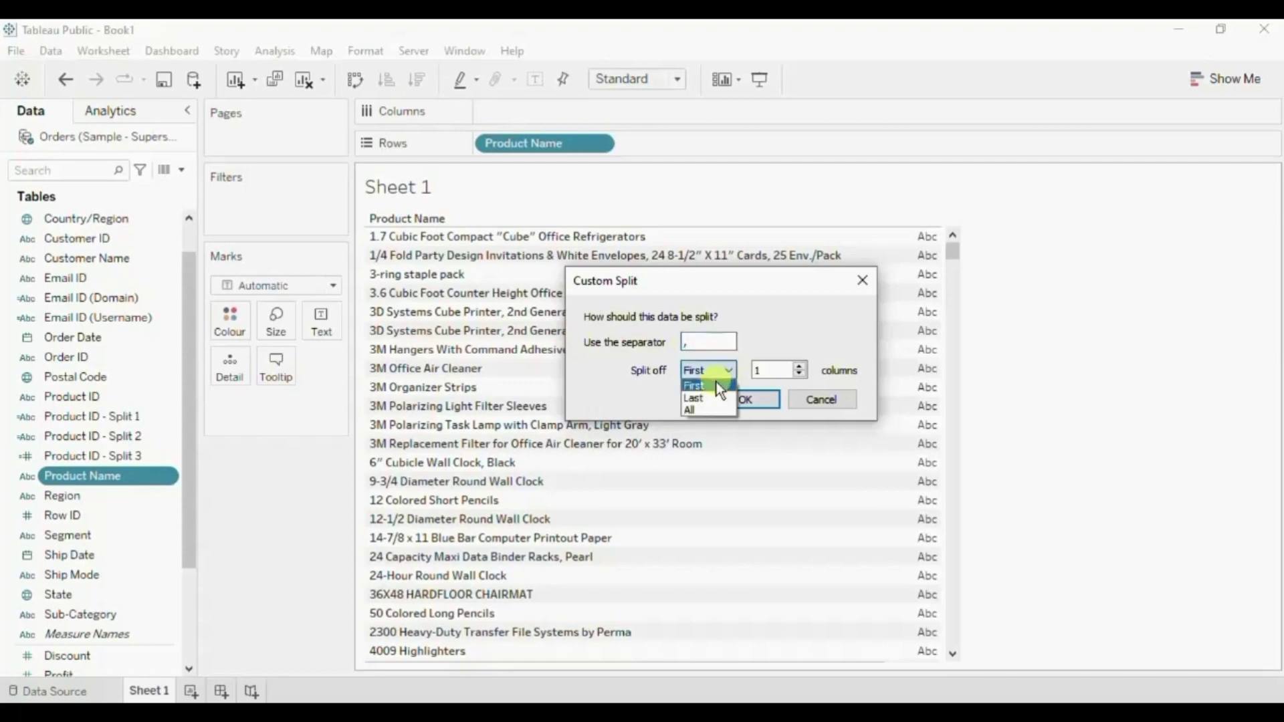
left_click(698, 413)
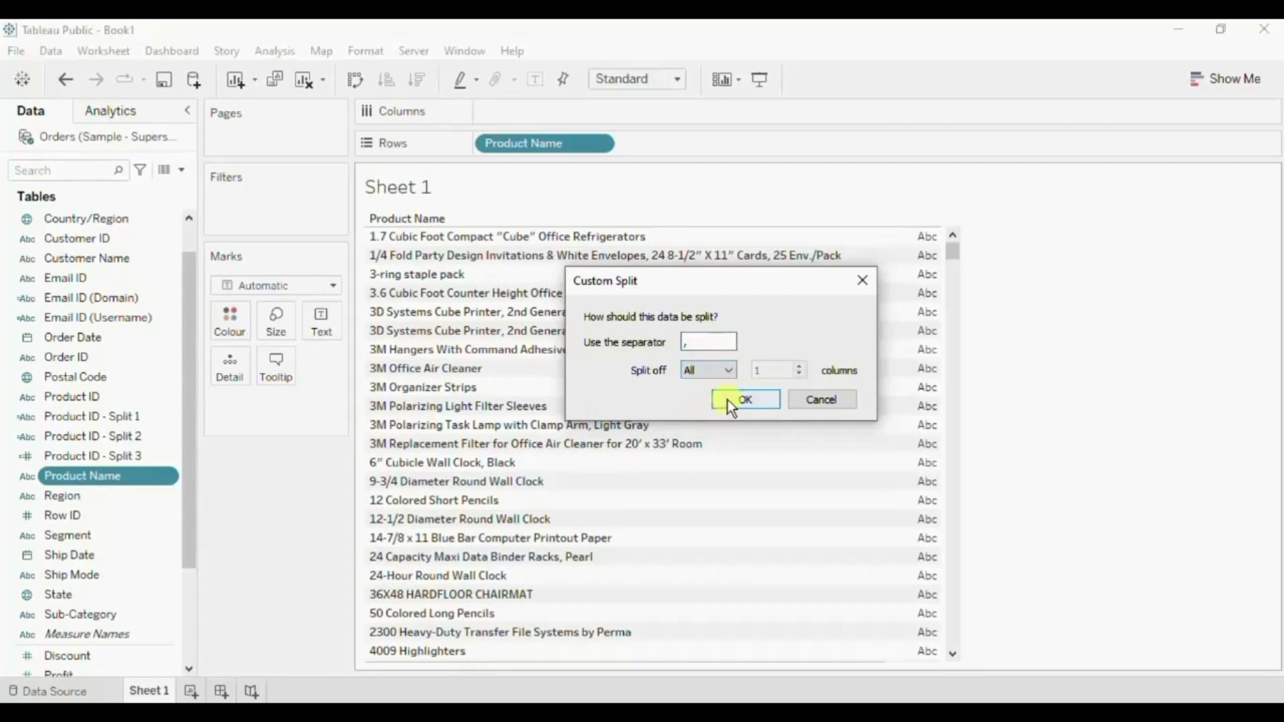
left_click(728, 401)
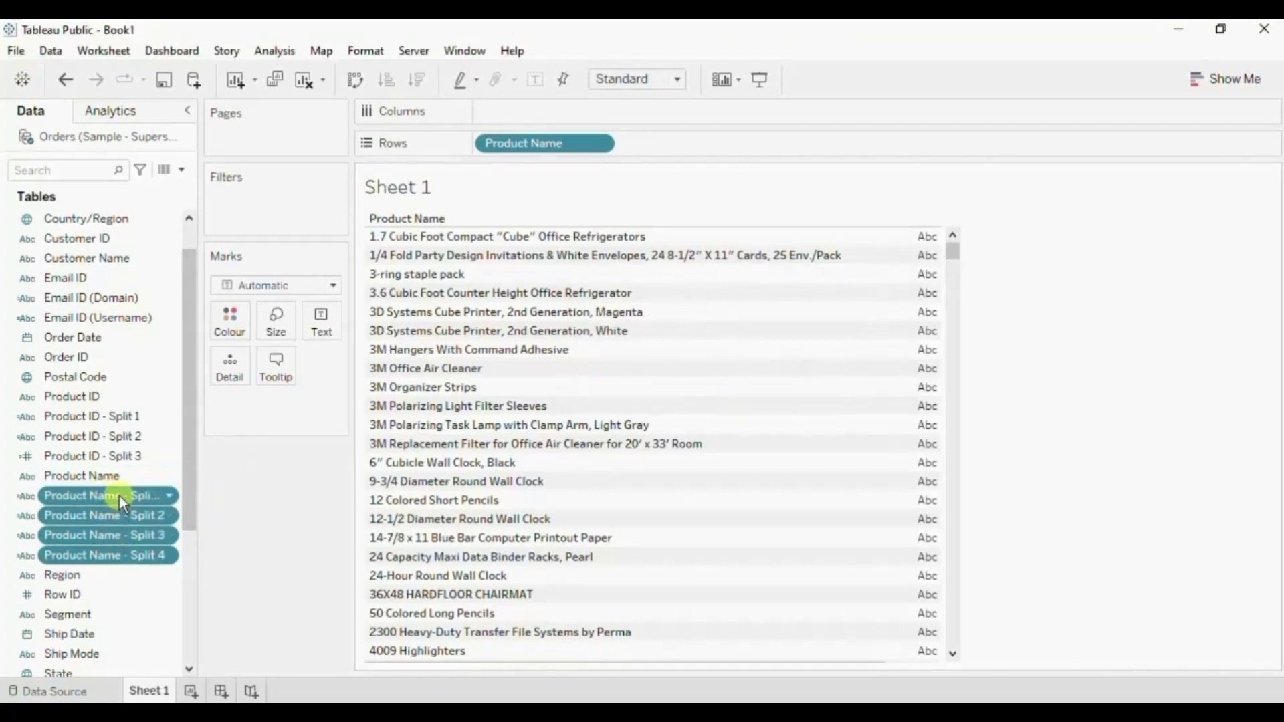
Place the four Product Name split fields on Rows after Product Name, narrow the Product Name column and widen the Product Name - Split 1 column.
left_click_drag(108, 557, 693, 142)
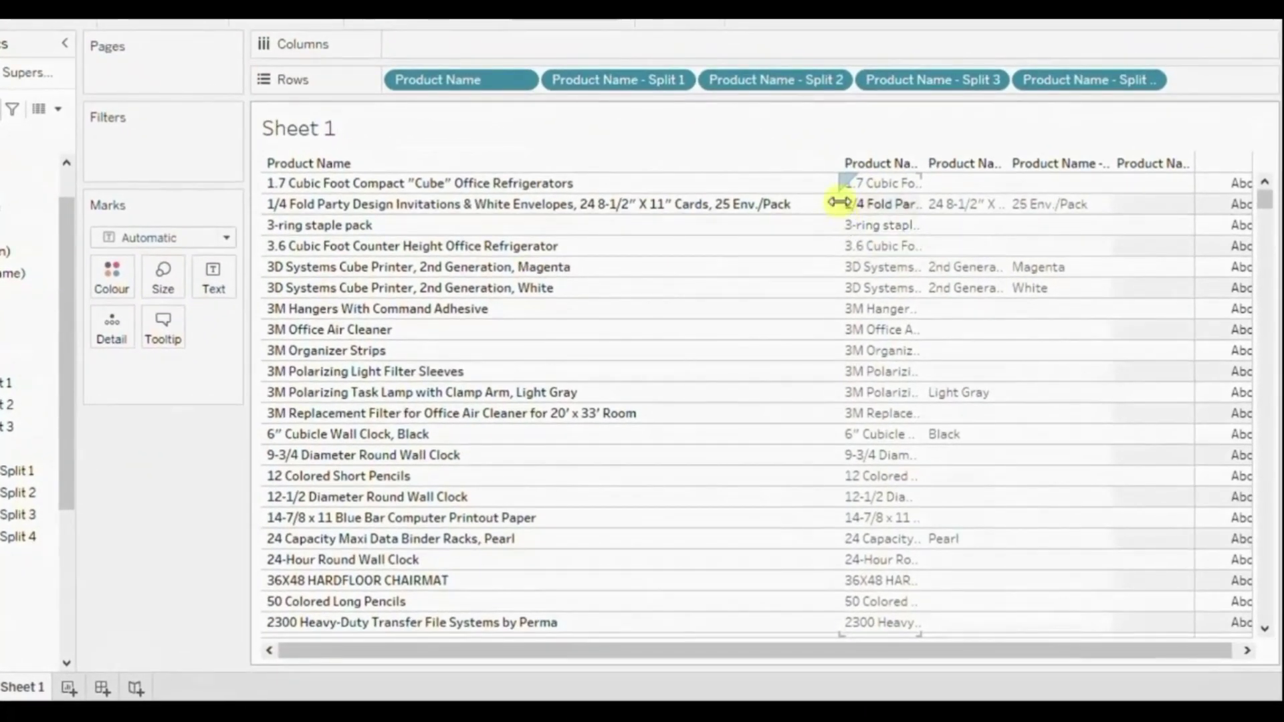
left_click_drag(838, 204, 801, 196)
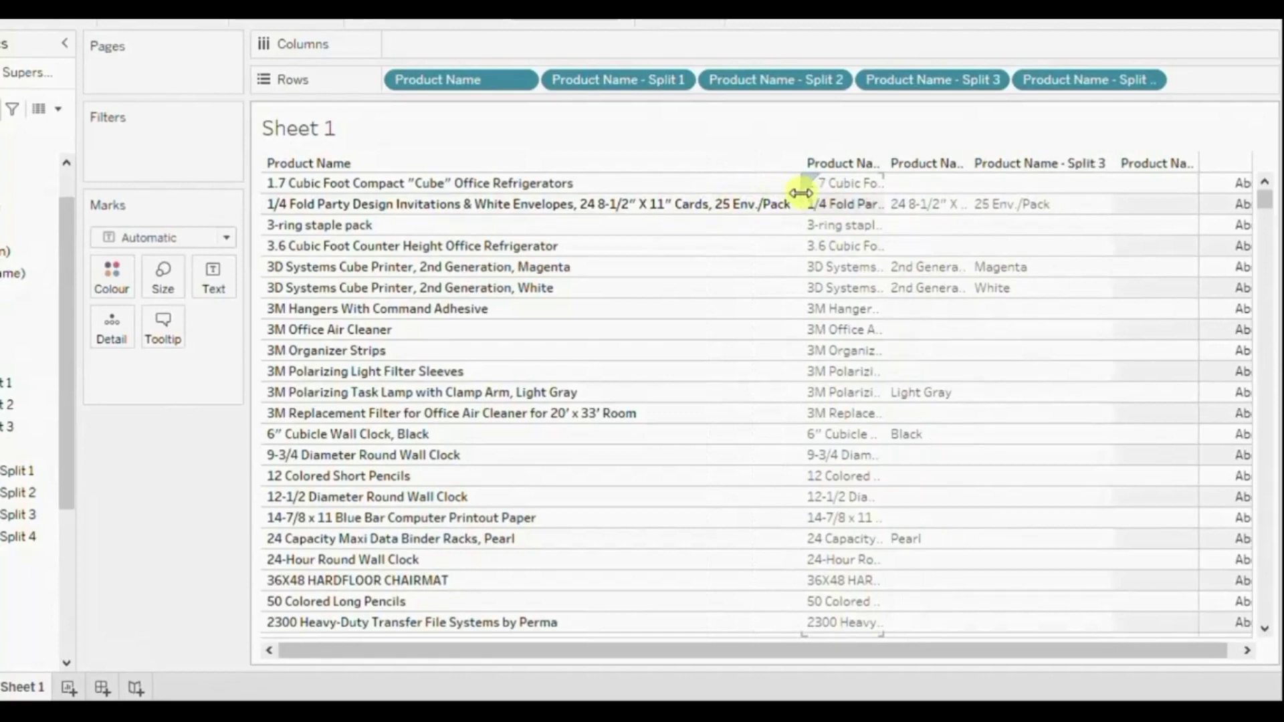
left_click_drag(902, 200, 1151, 201)
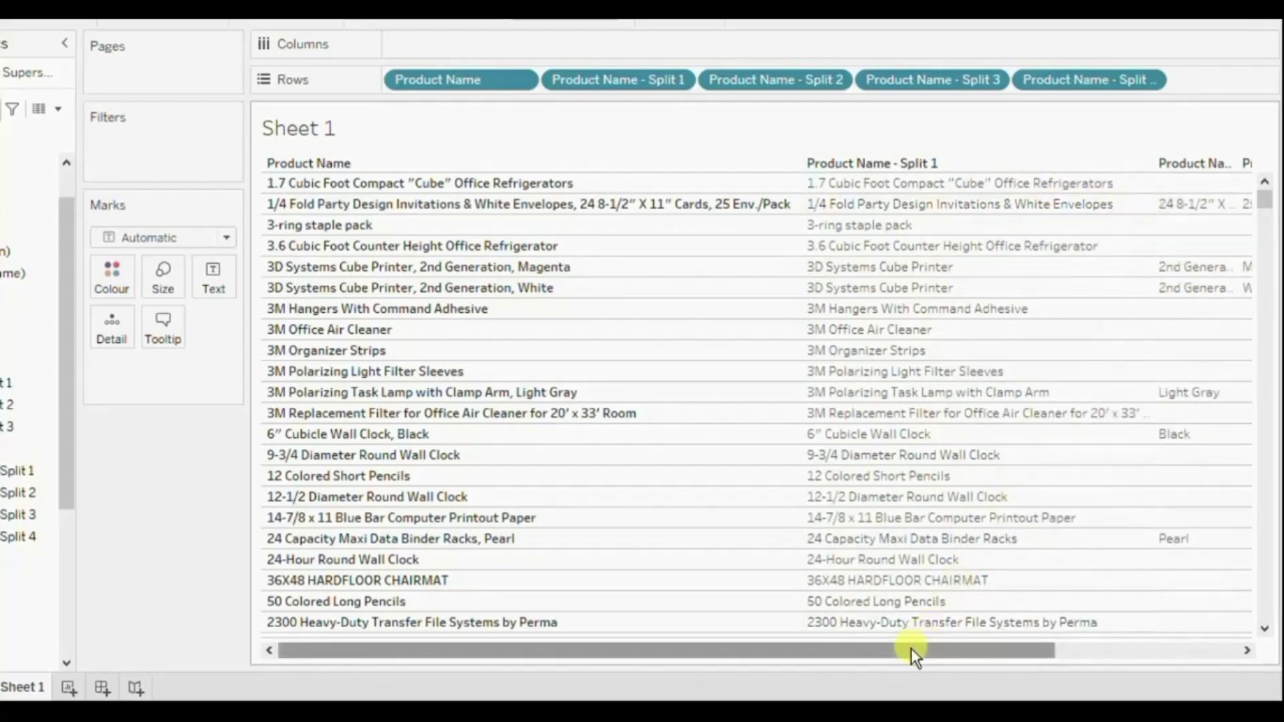
Widen the Product Name - Split 2 column to fit its values and inspect the remaining Product Name split columns.
mouse_move(910, 648)
left_mouse_down()
mouse_move(931, 647)
mouse_move(911, 648)
left_mouse_up()
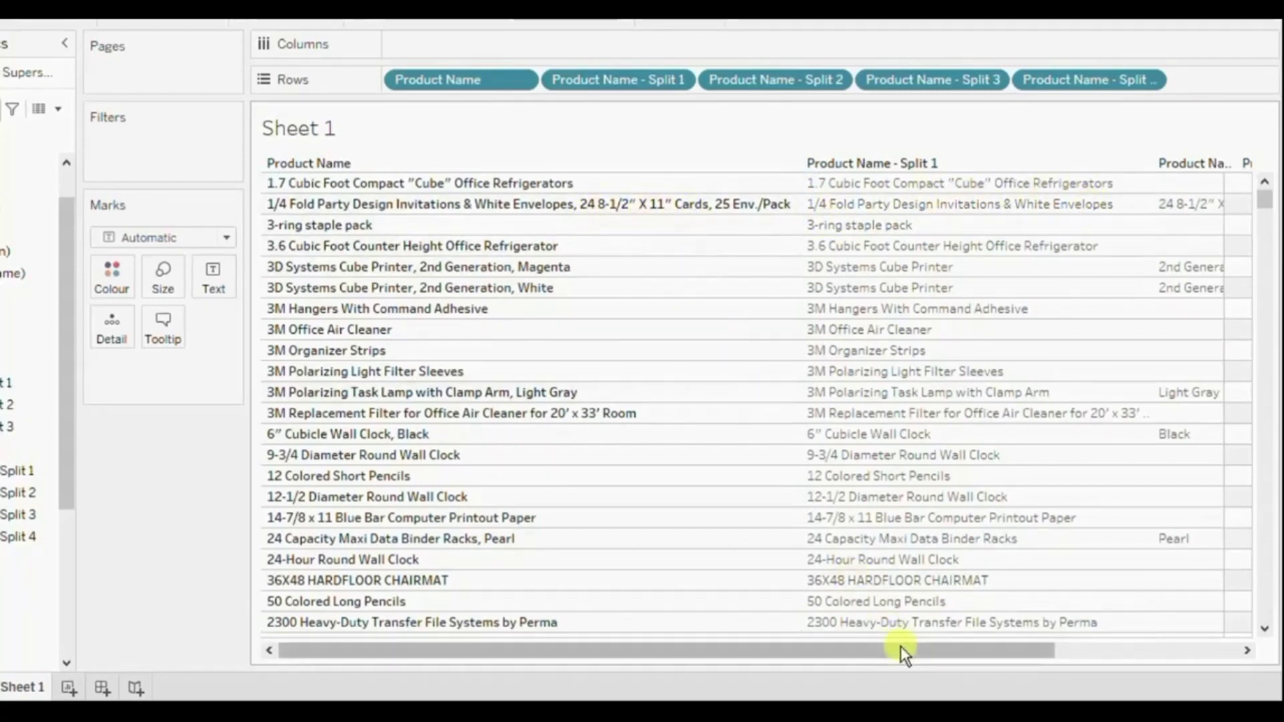
left_click_drag(902, 648, 1074, 642)
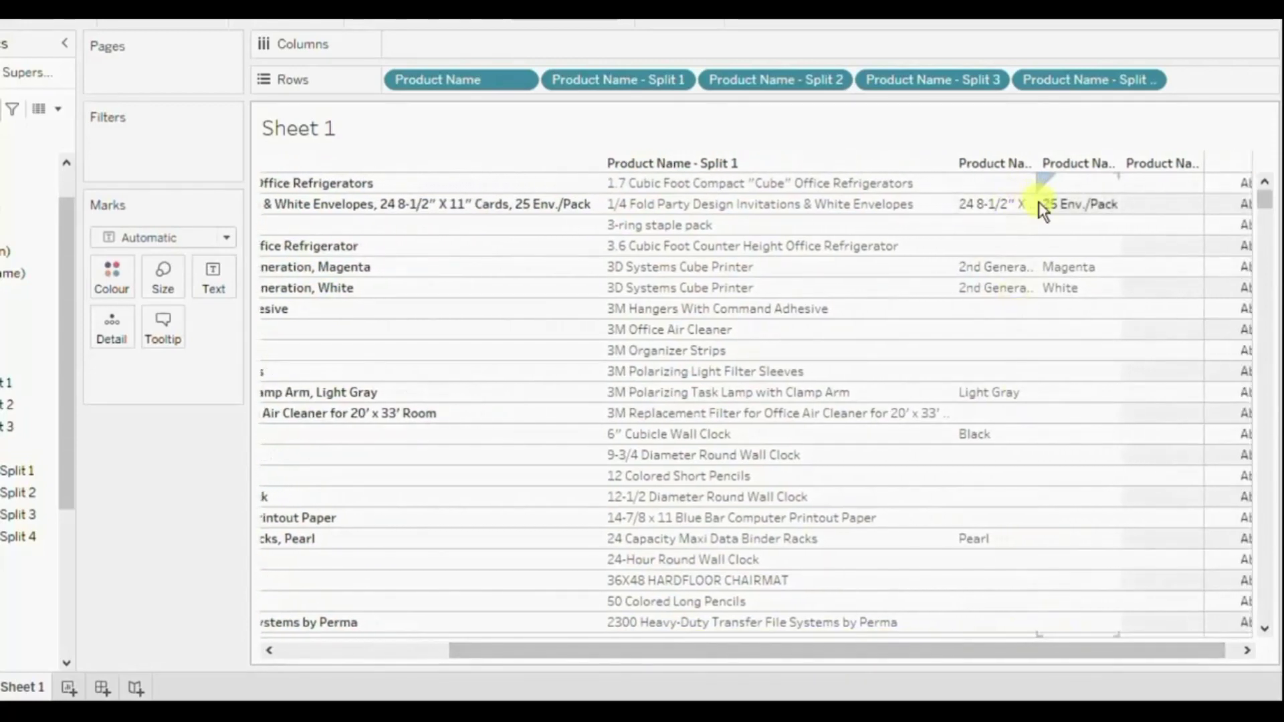
left_click_drag(1035, 202, 1098, 200)
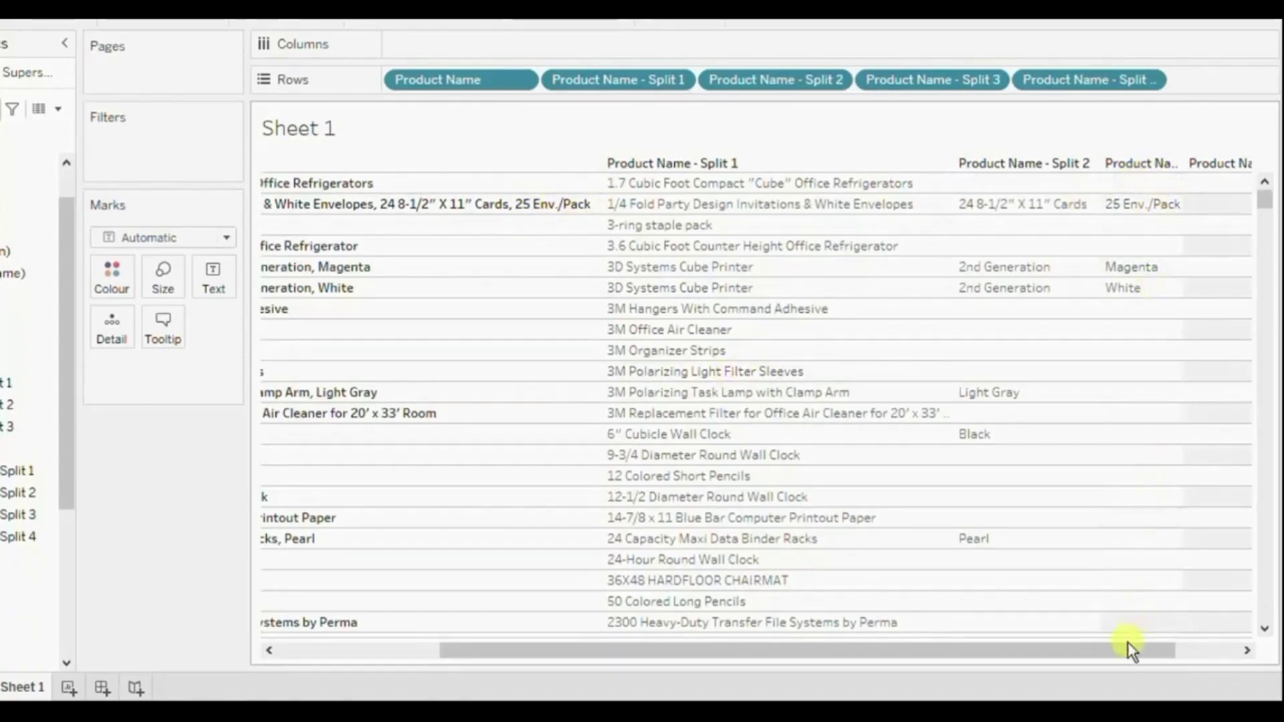
left_click_drag(1127, 651, 1210, 634)
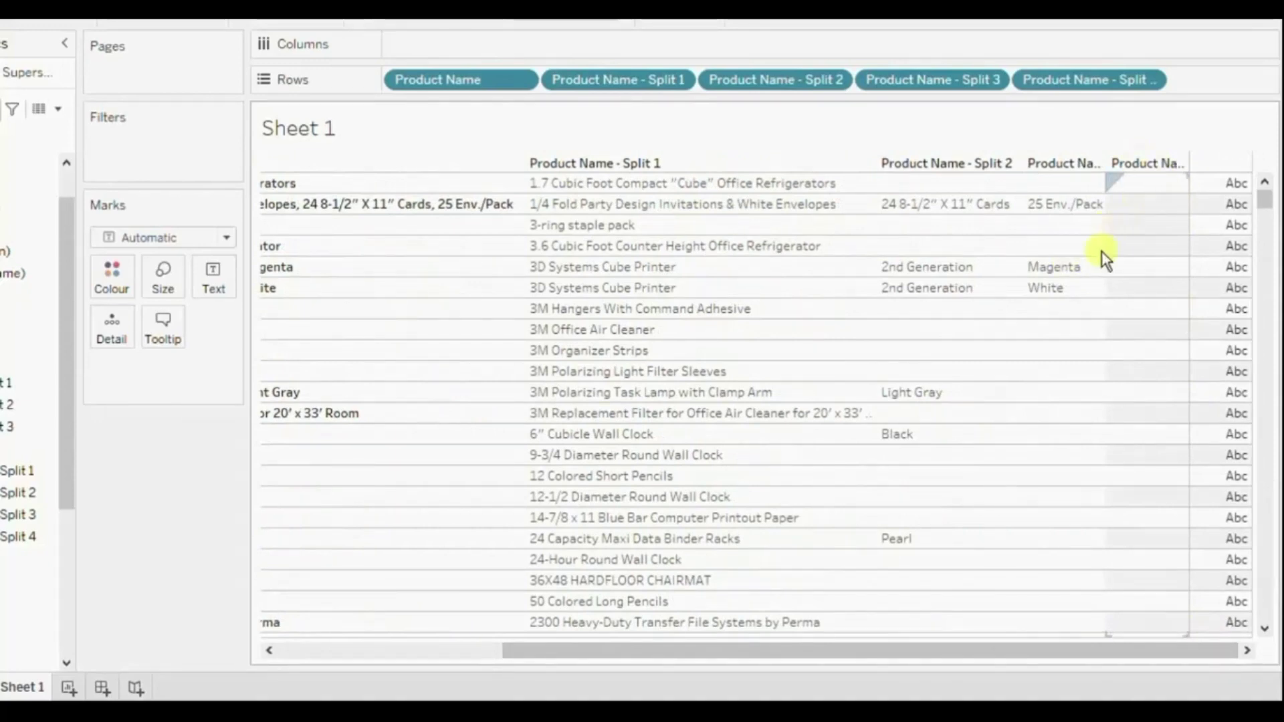
Compare the product names containing several commas with their split parts and widen the Product Name - Split 3 column.
left_click(1192, 188)
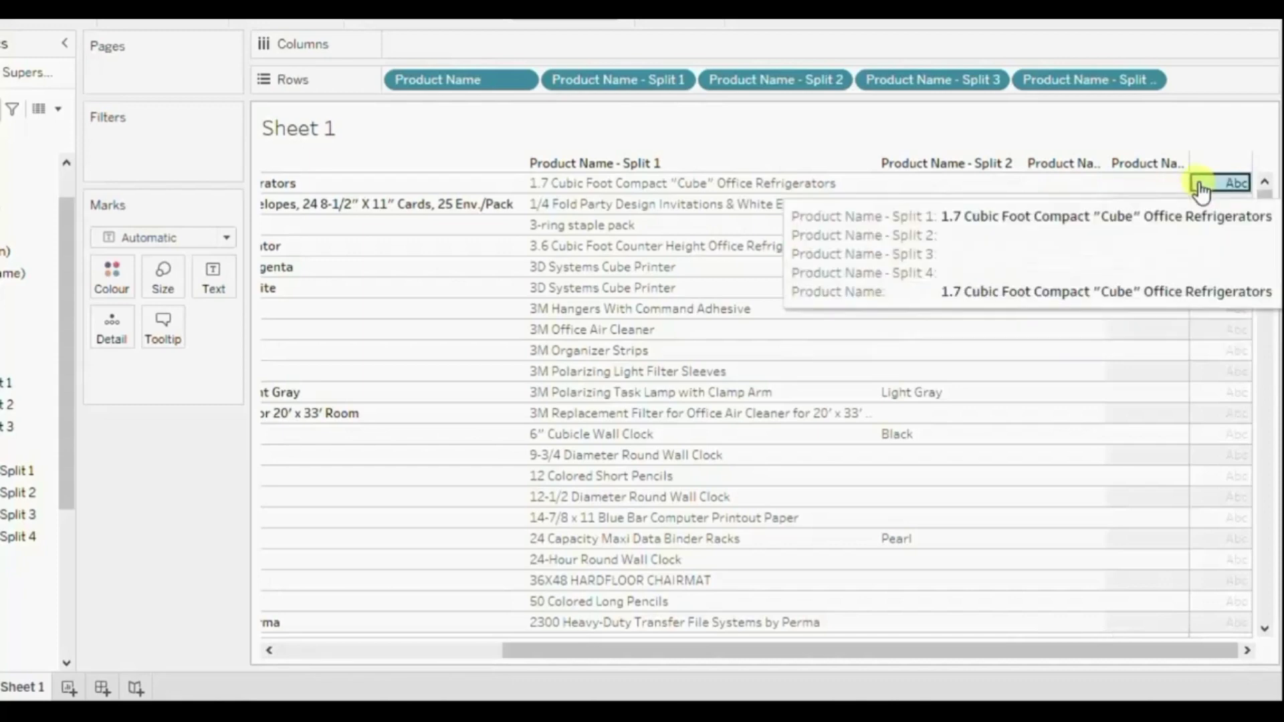
left_click(1196, 186)
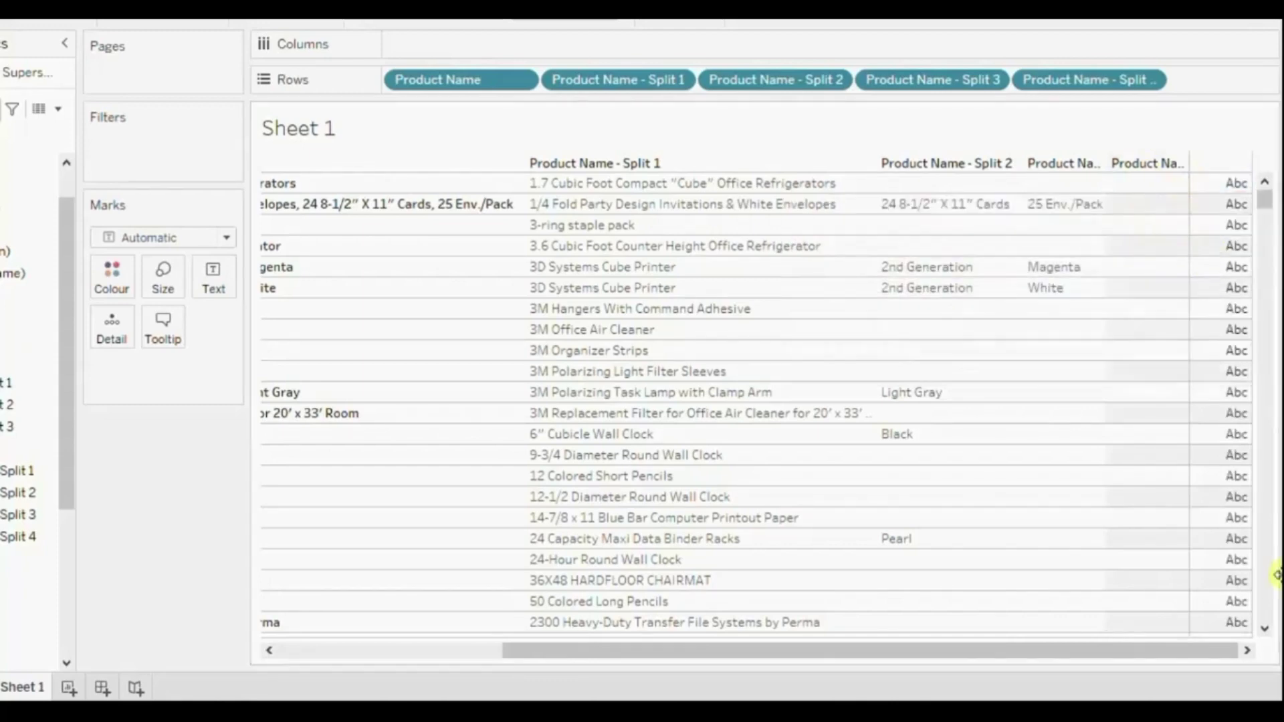
left_click(1268, 629)
left_click_drag(1267, 629, 1268, 629)
left_click_drag(1262, 201, 1266, 217)
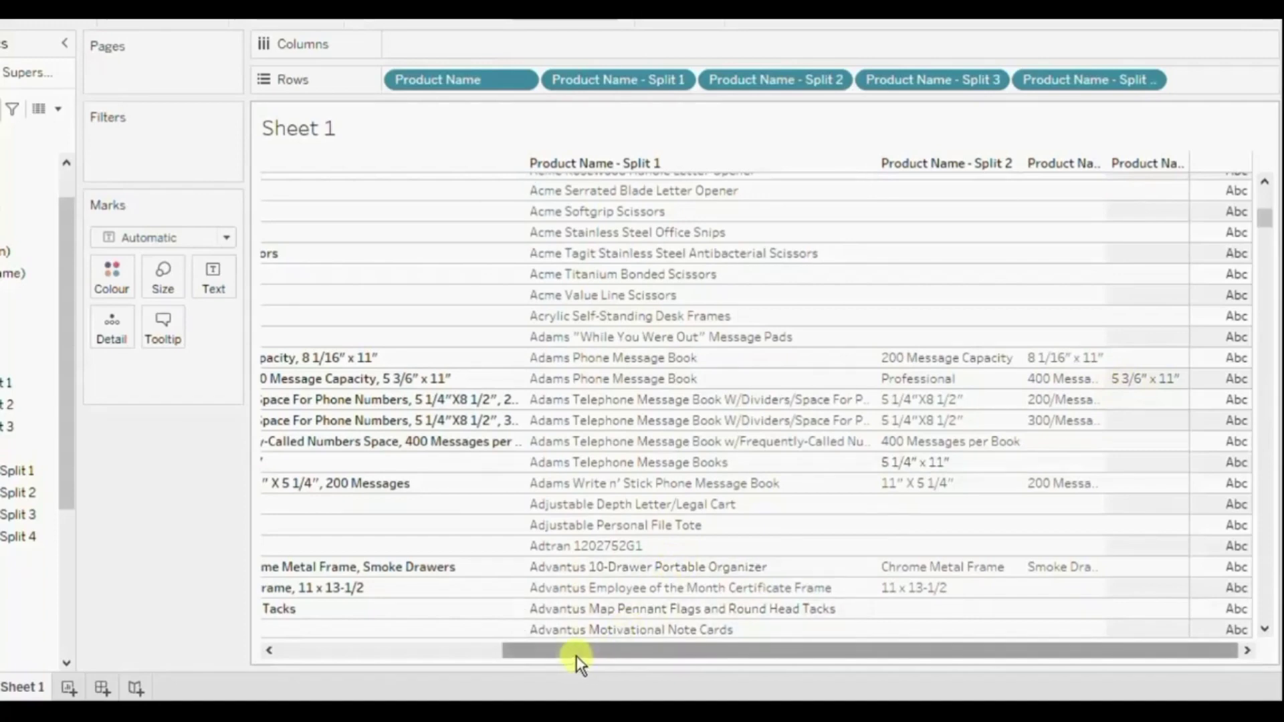
left_click_drag(573, 649, 346, 652)
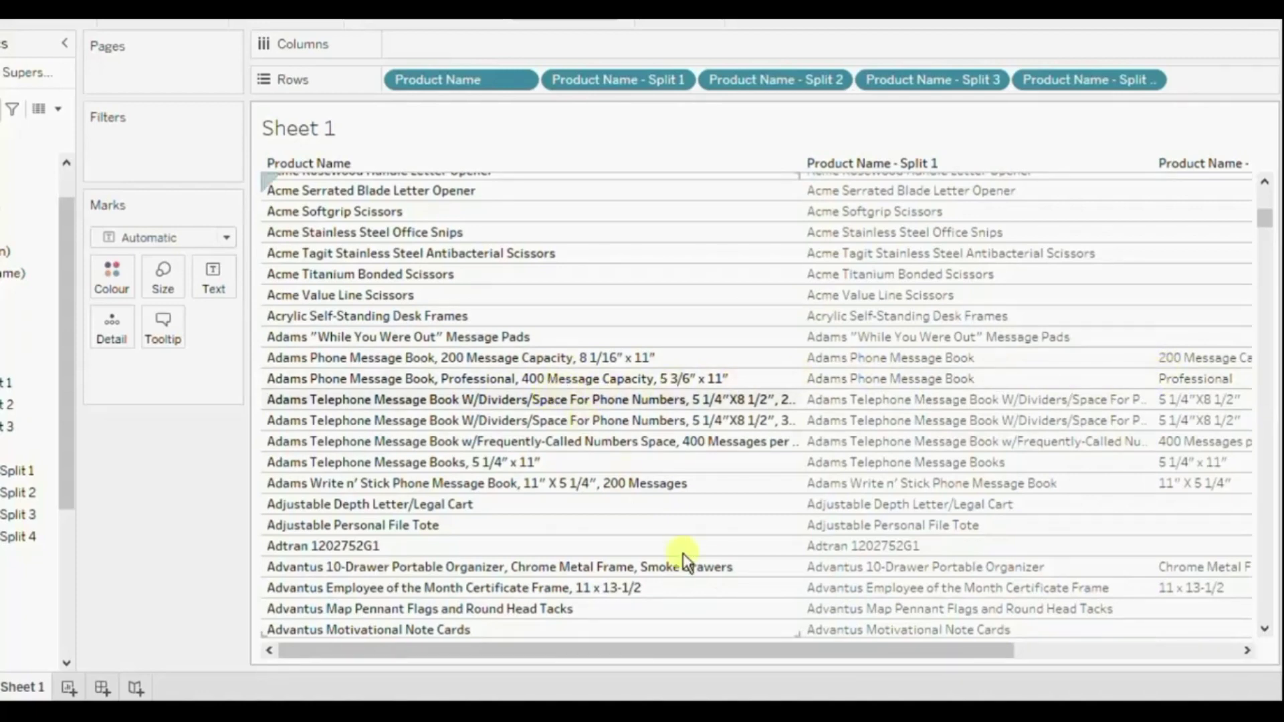
left_click_drag(723, 648, 829, 642)
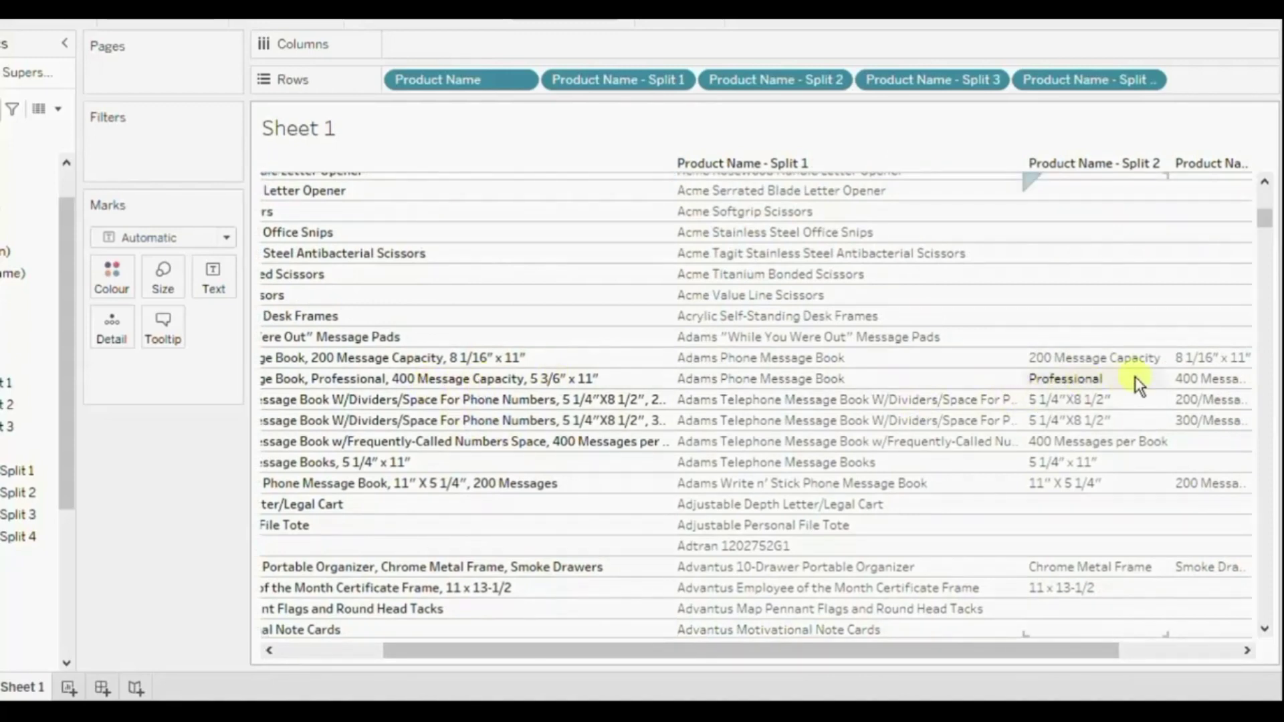
left_click_drag(1071, 651, 1203, 646)
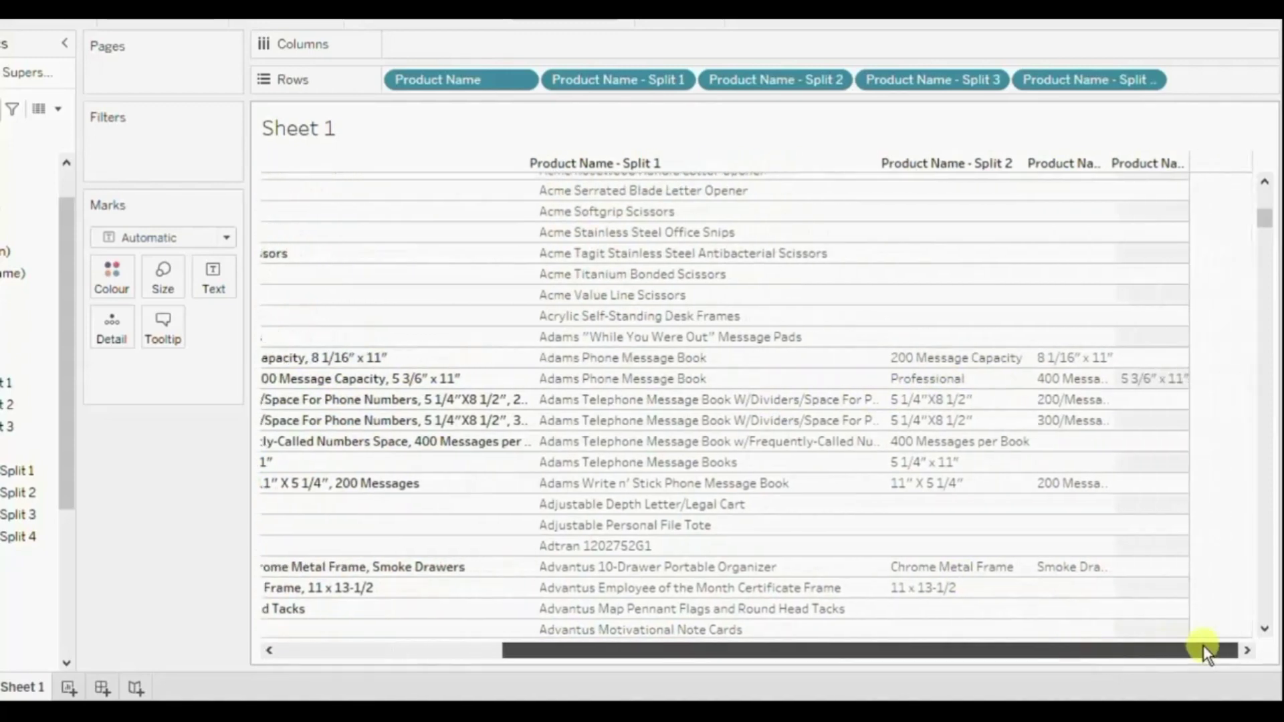
left_click_drag(1106, 378, 1139, 381)
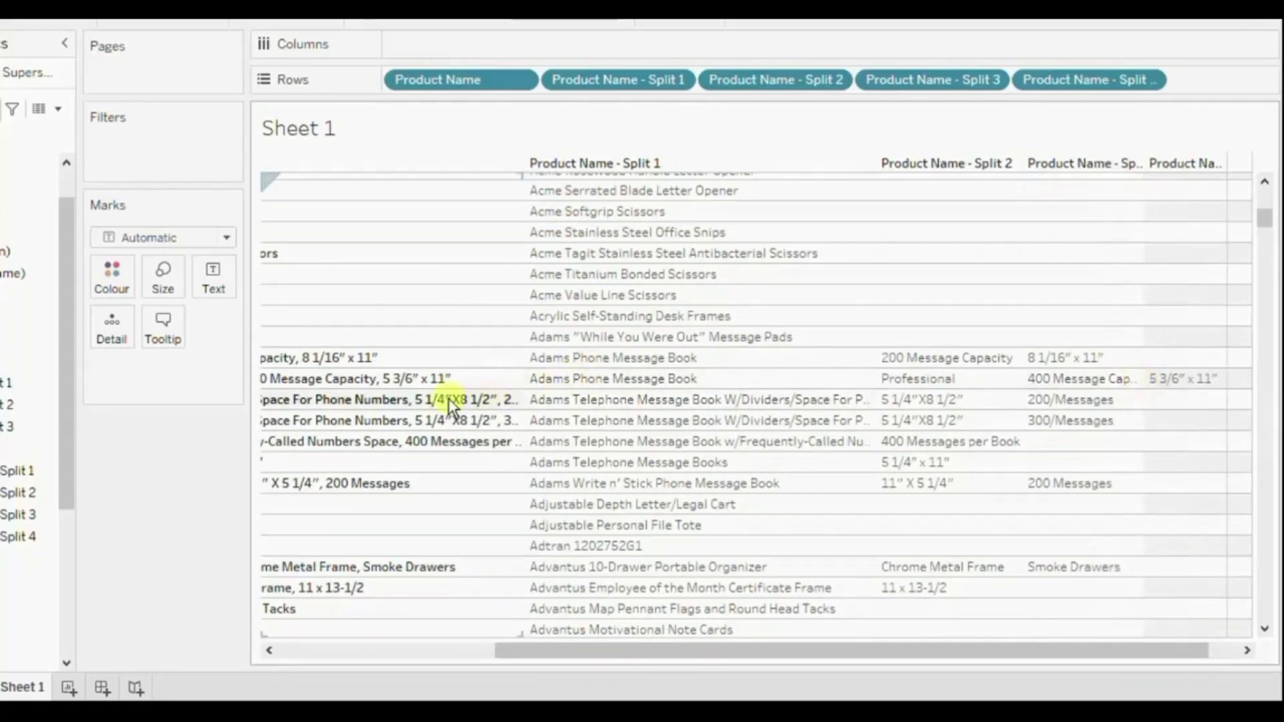
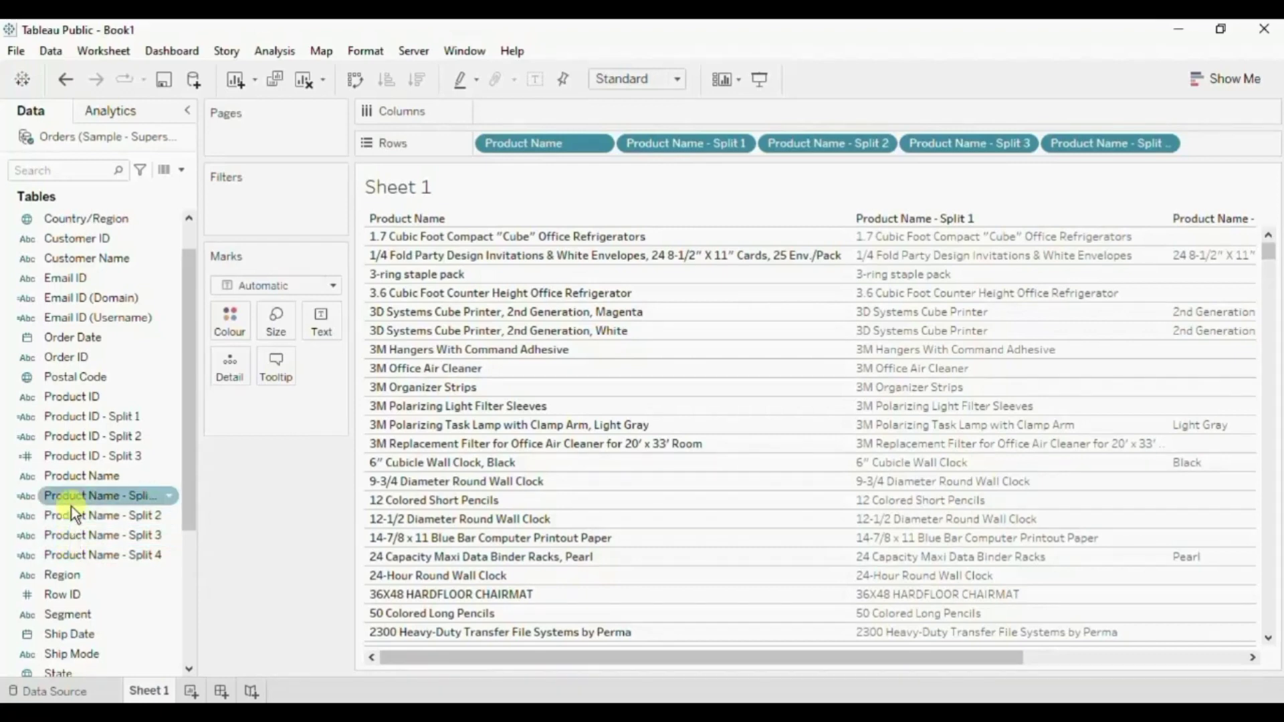
Open the calculation behind Product Name - Split 1, examine its TRIM and SPLIT functions, and close it without changes.
left_click(168, 500)
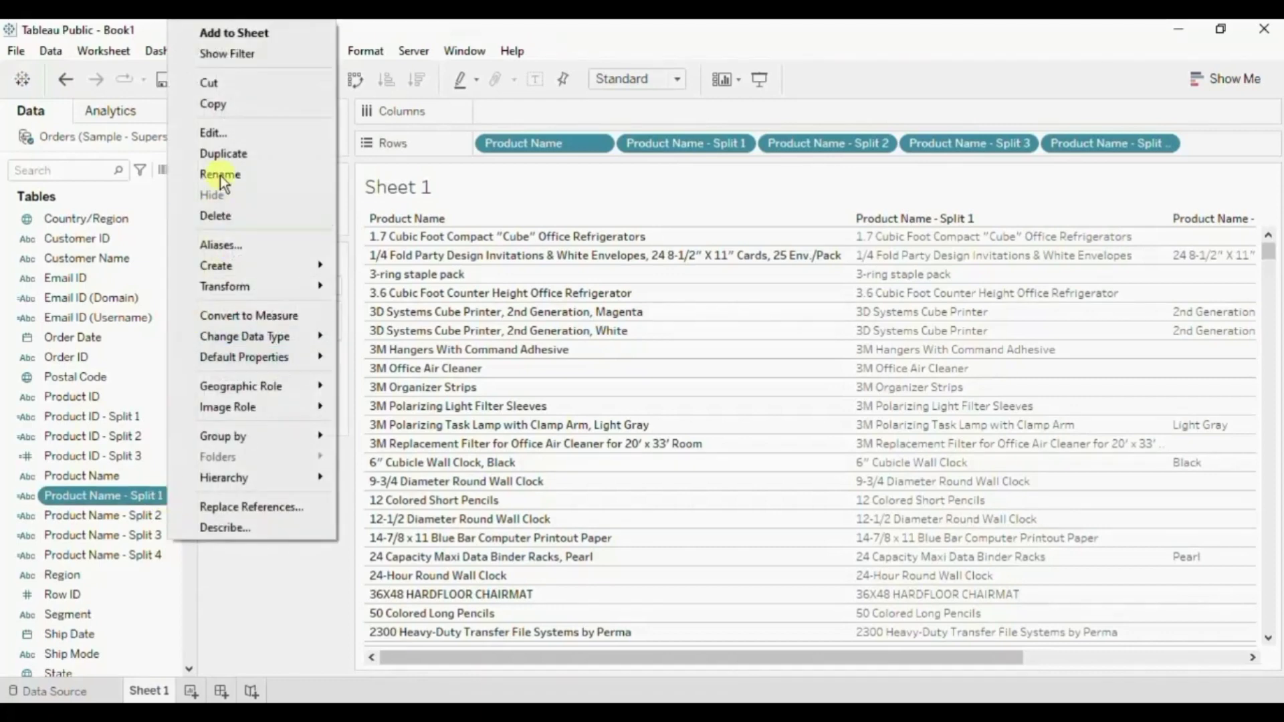
left_click(219, 137)
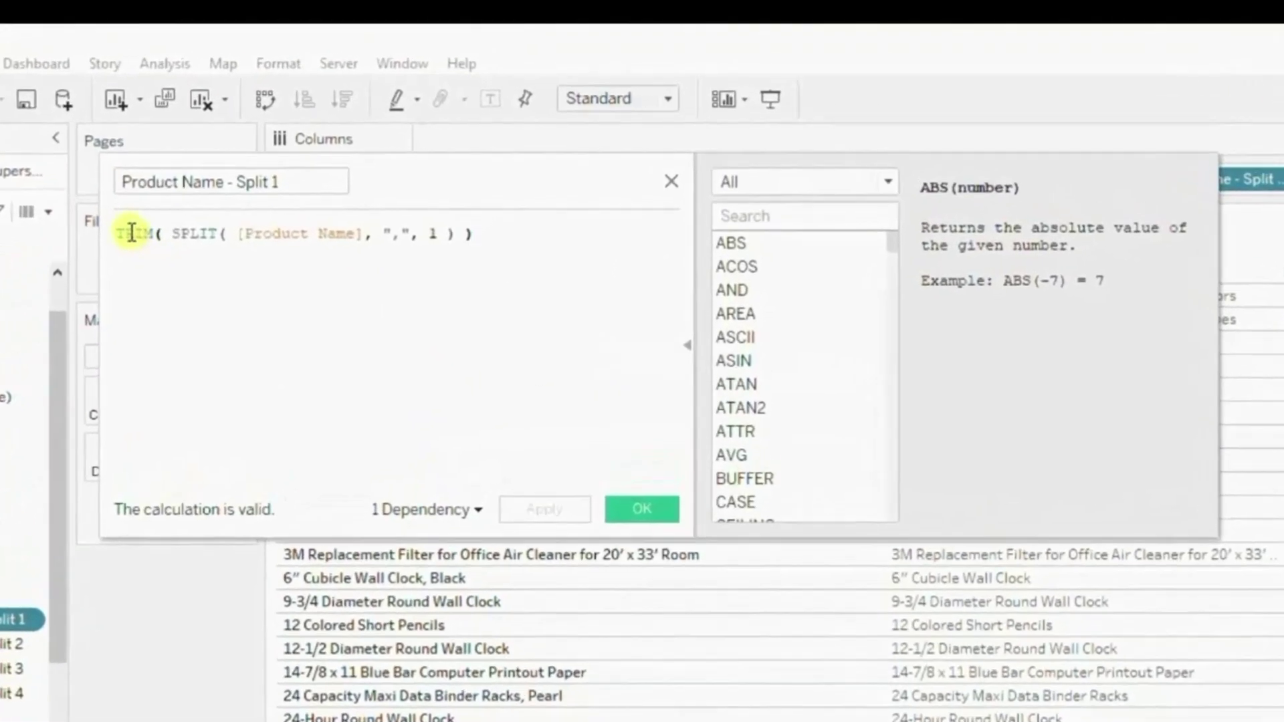
left_click(248, 188)
double_click(131, 233)
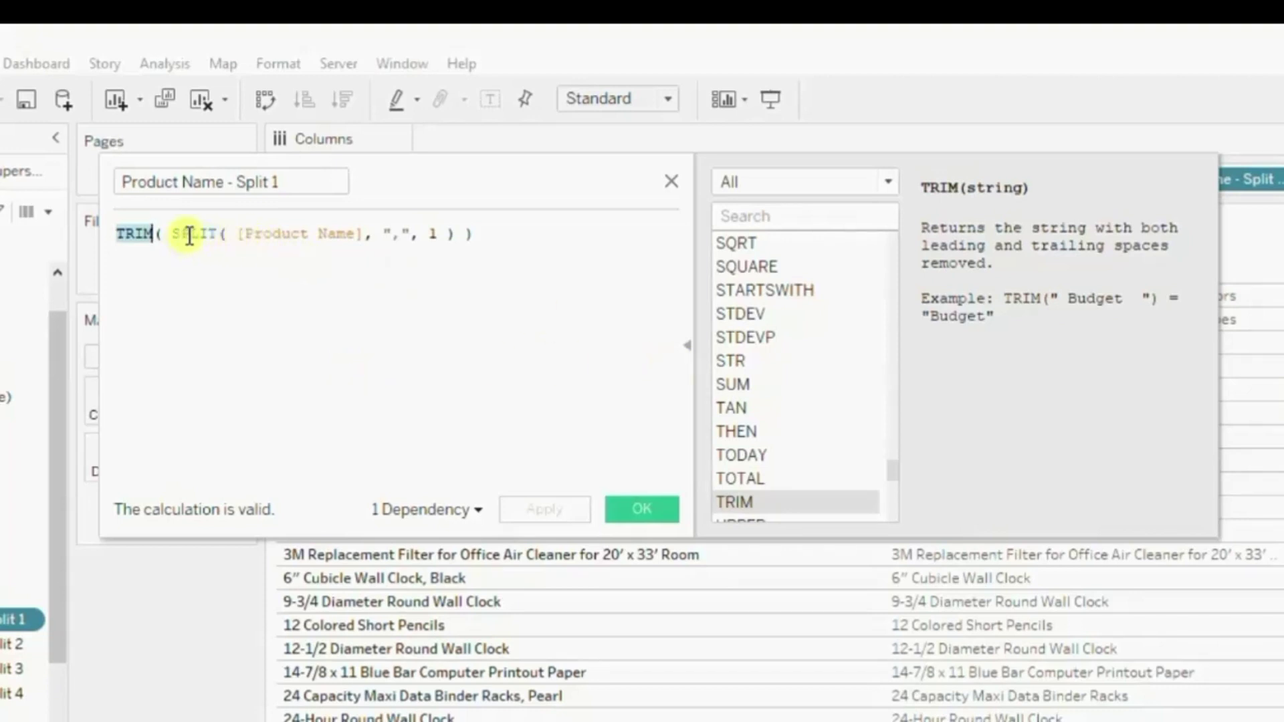
left_click(215, 233)
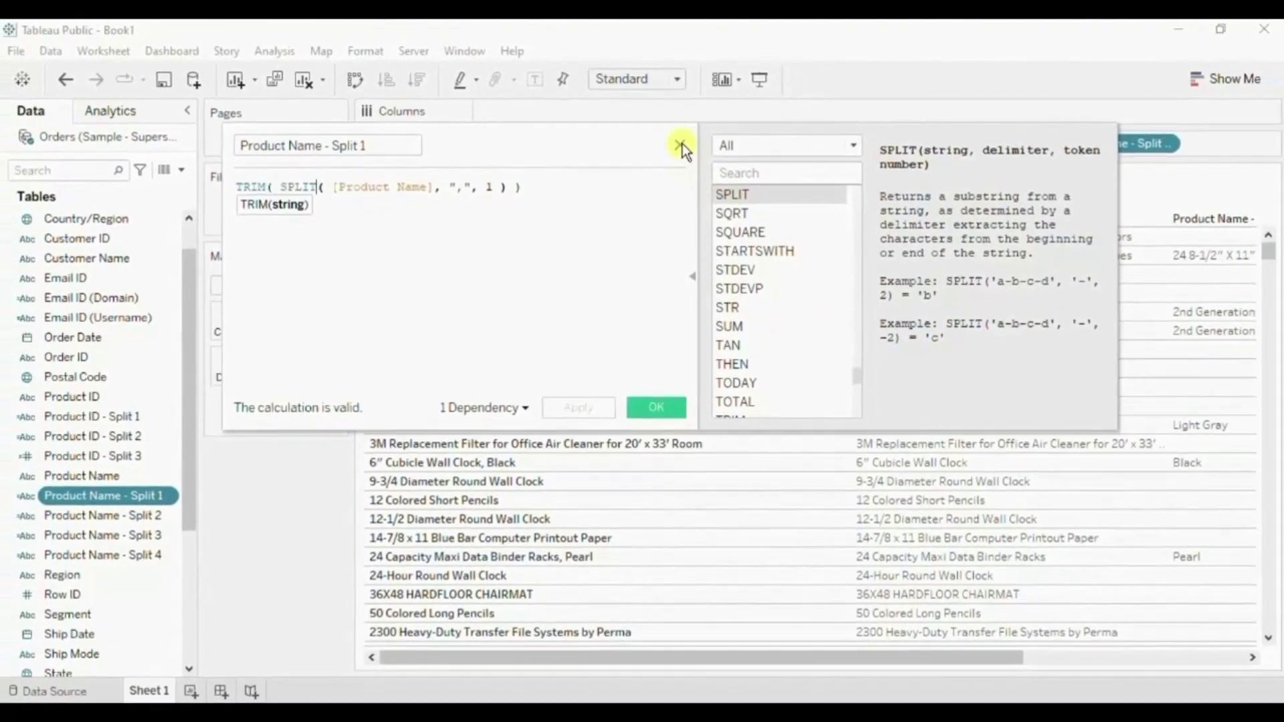
left_click(672, 181)
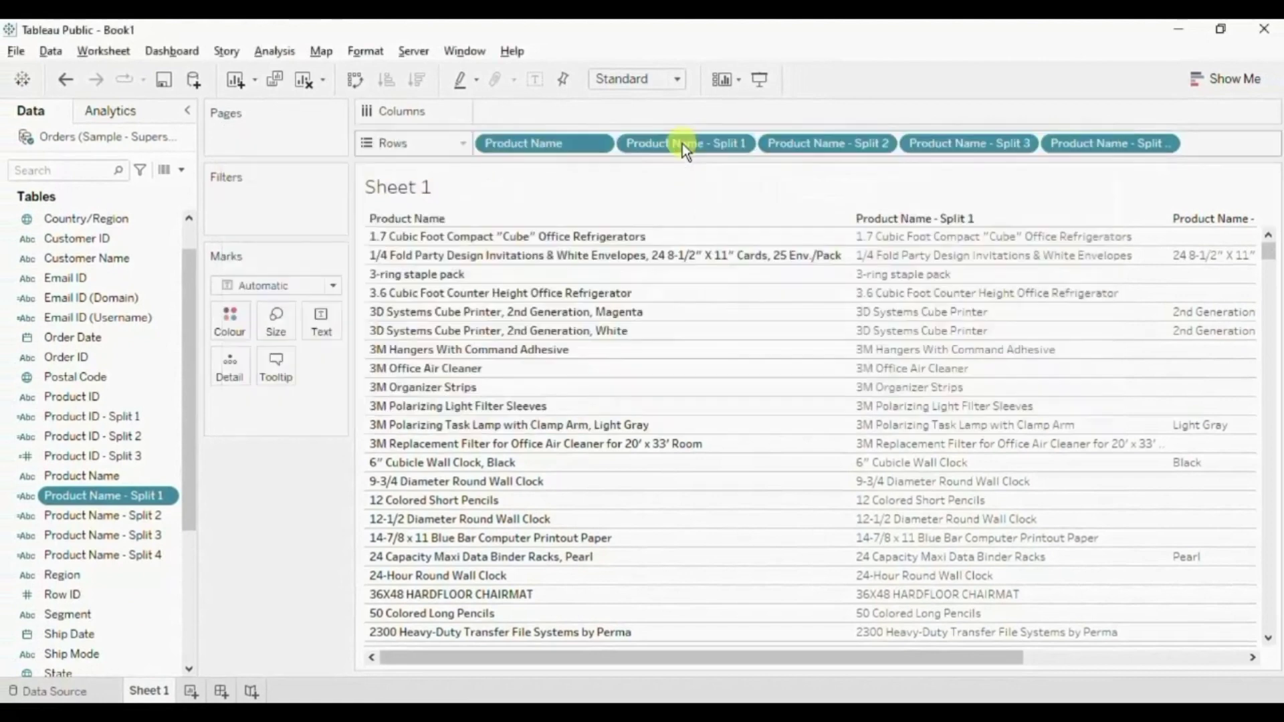
Create a new worksheet, place Customer ID on Rows with all members added, and widen the Customer ID column.
left_click(192, 691)
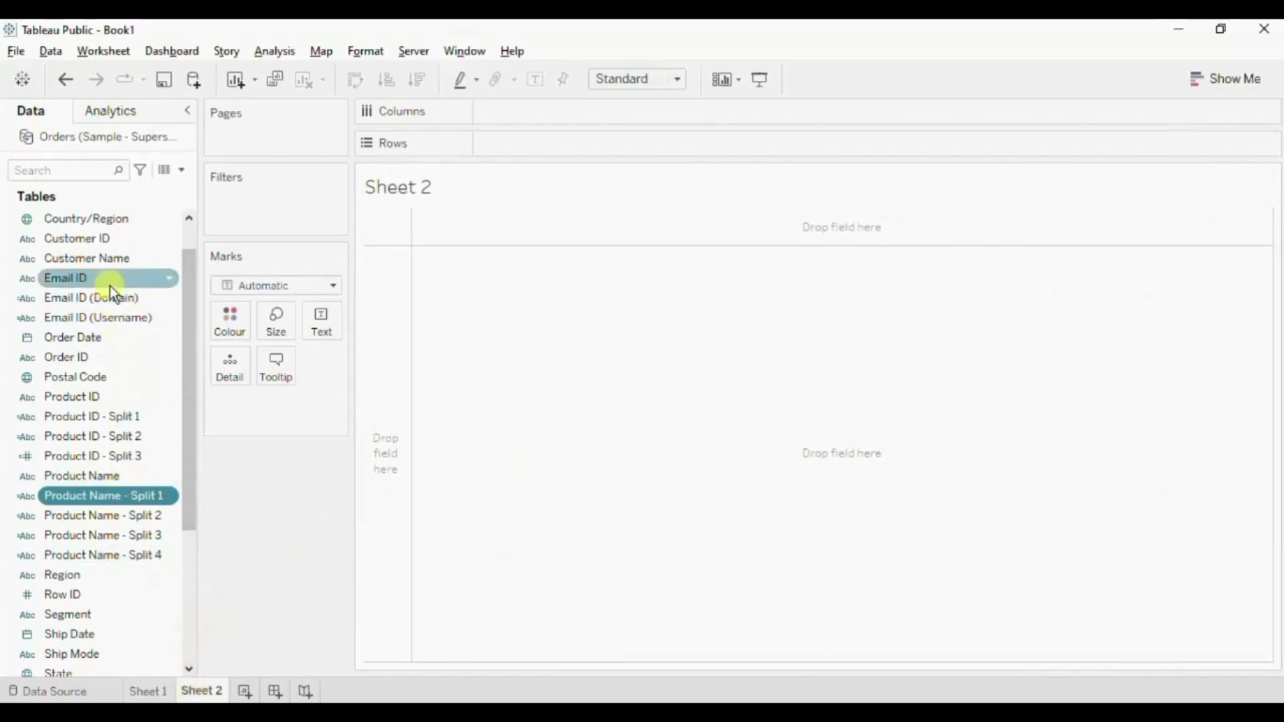
left_click_drag(86, 239, 540, 145)
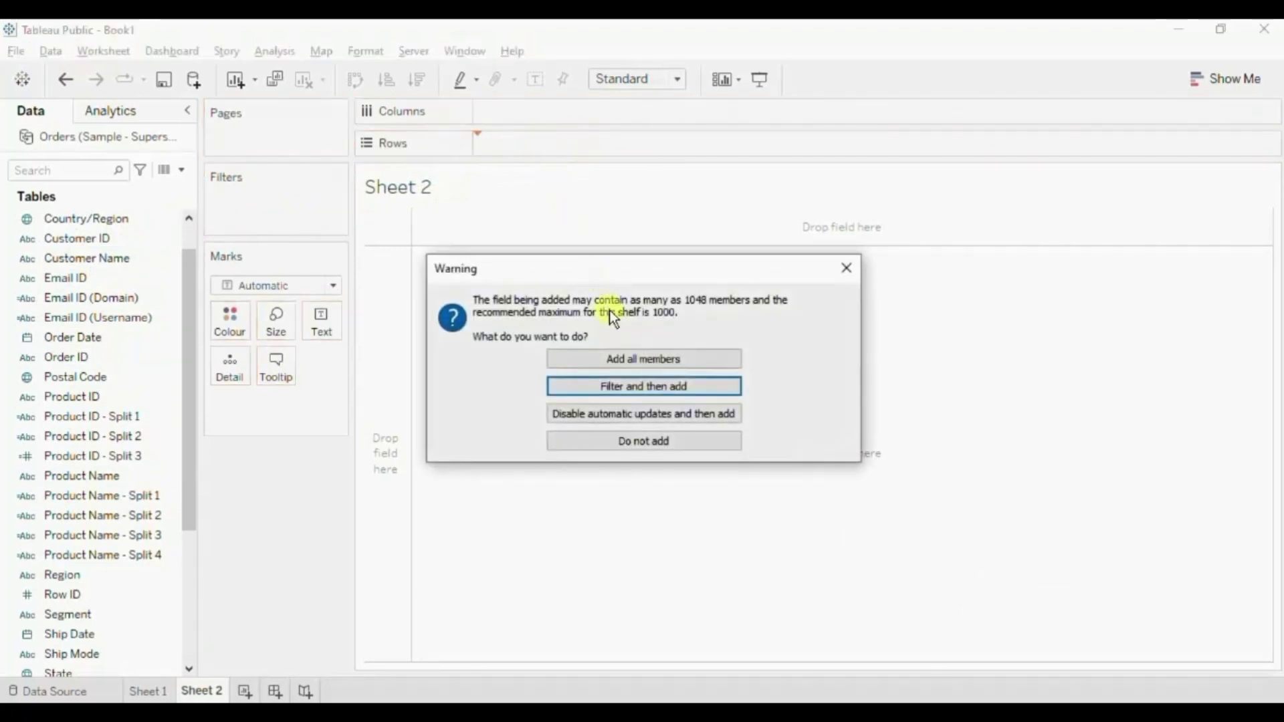
left_click(601, 357)
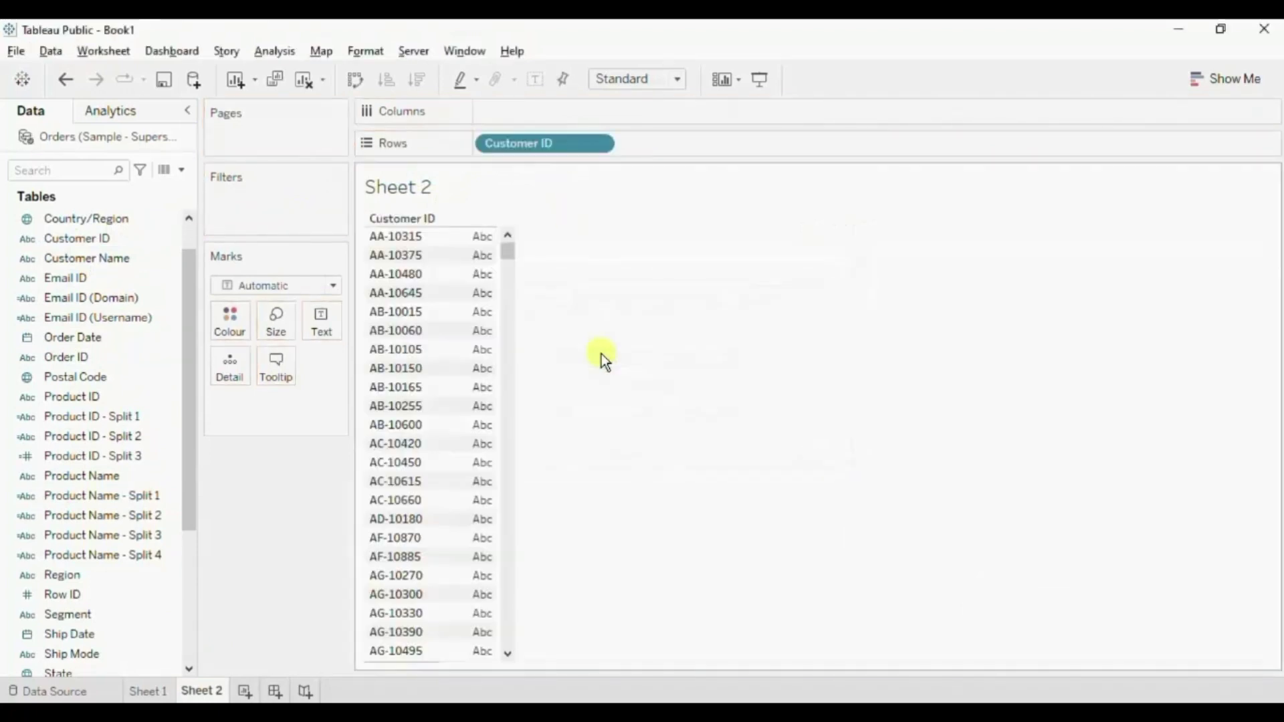
mouse_move(445, 247)
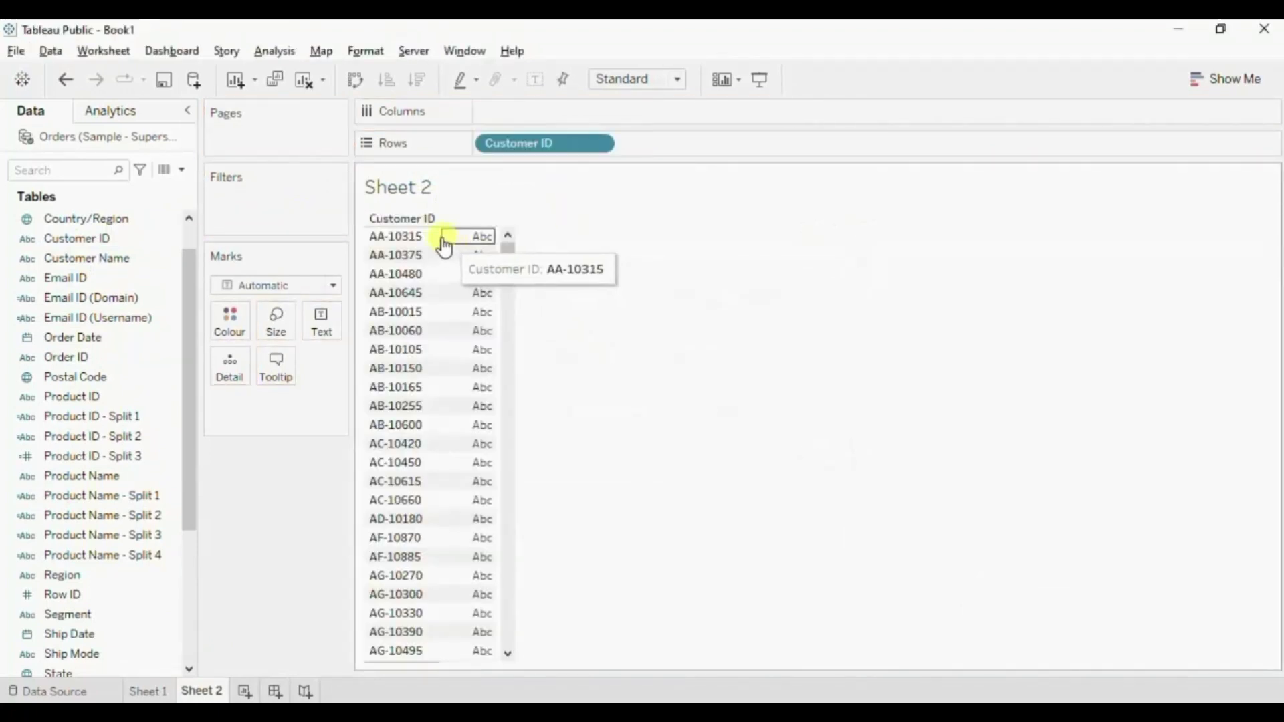
left_click_drag(441, 238, 470, 236)
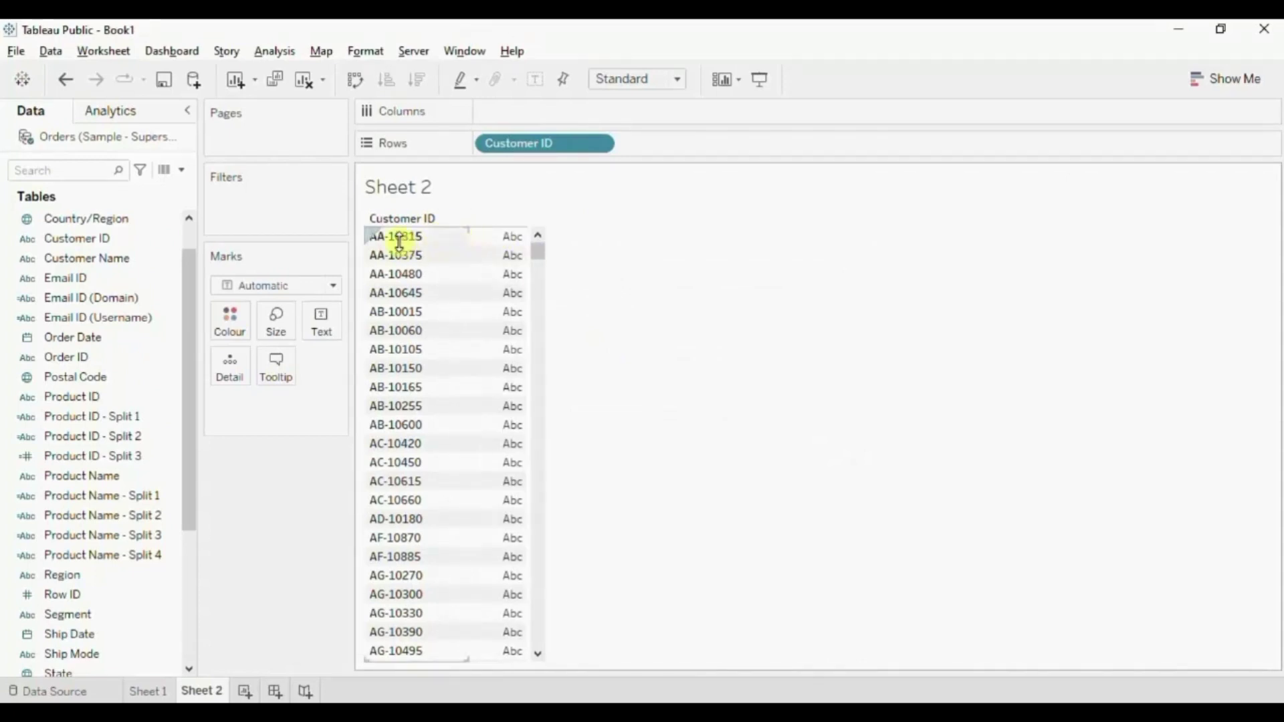
mouse_move(415, 225)
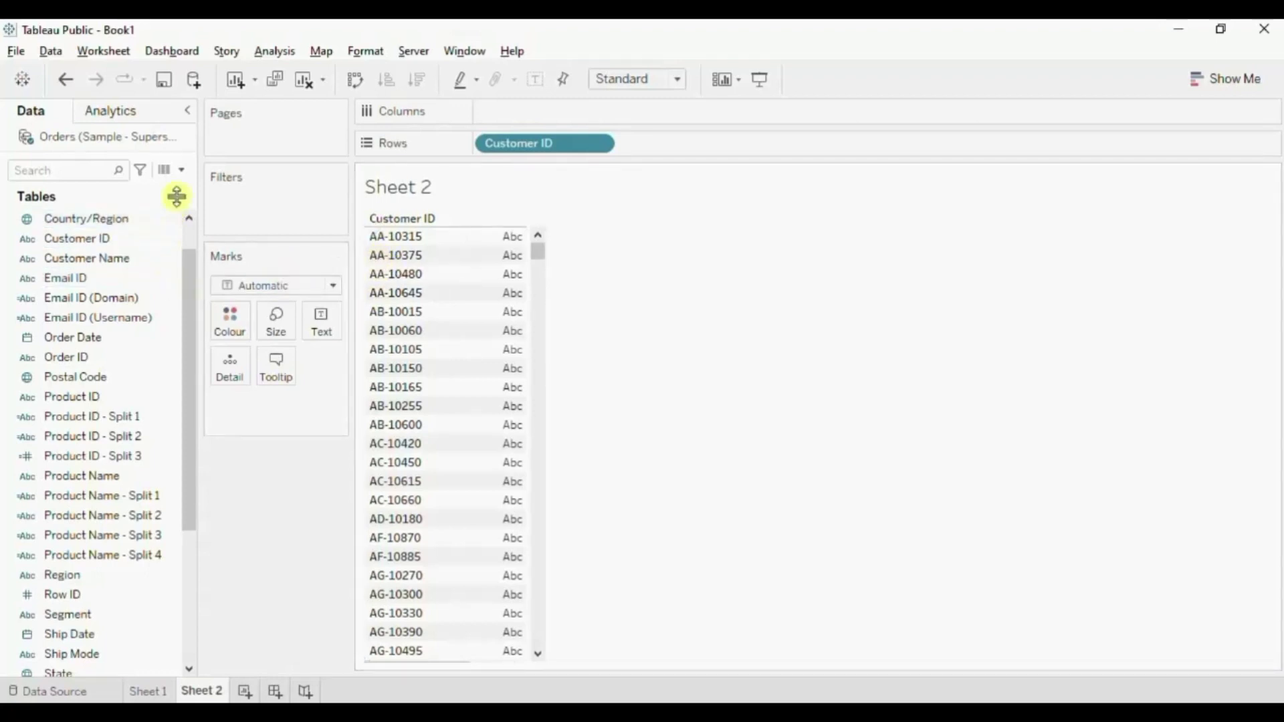
Start a new calculated field named "customer id split".
left_click(184, 171)
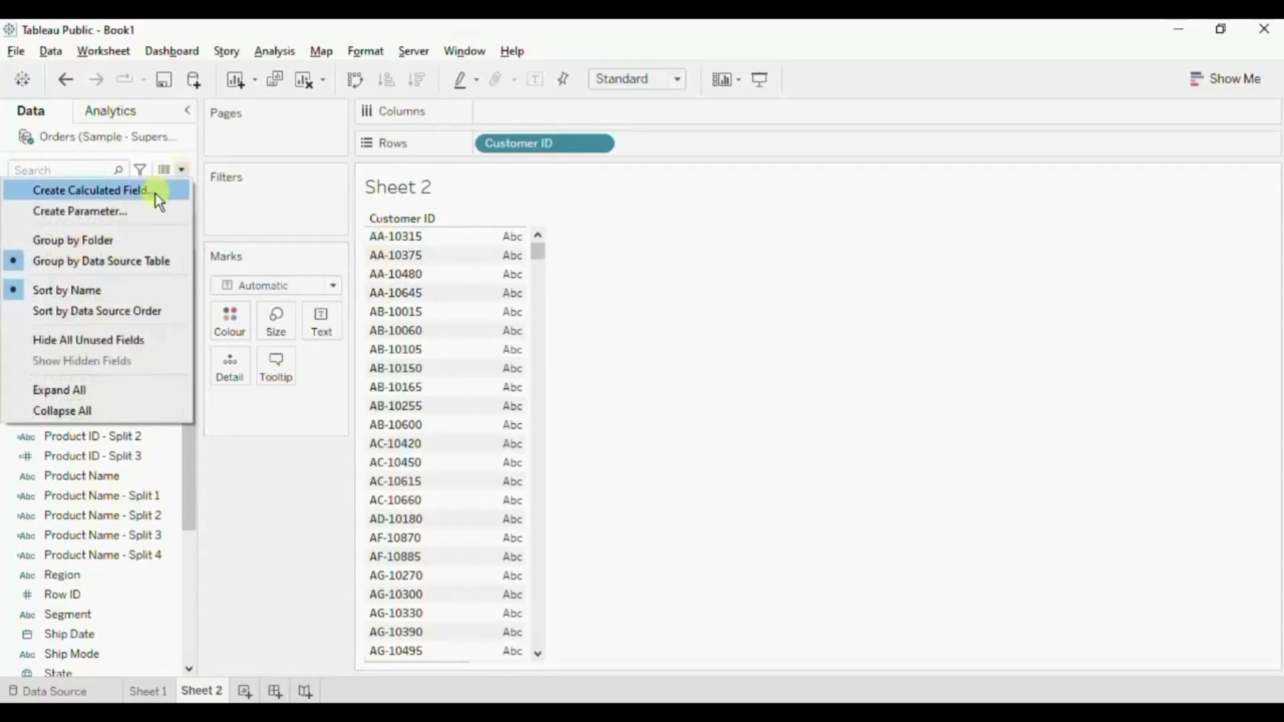
left_click(155, 194)
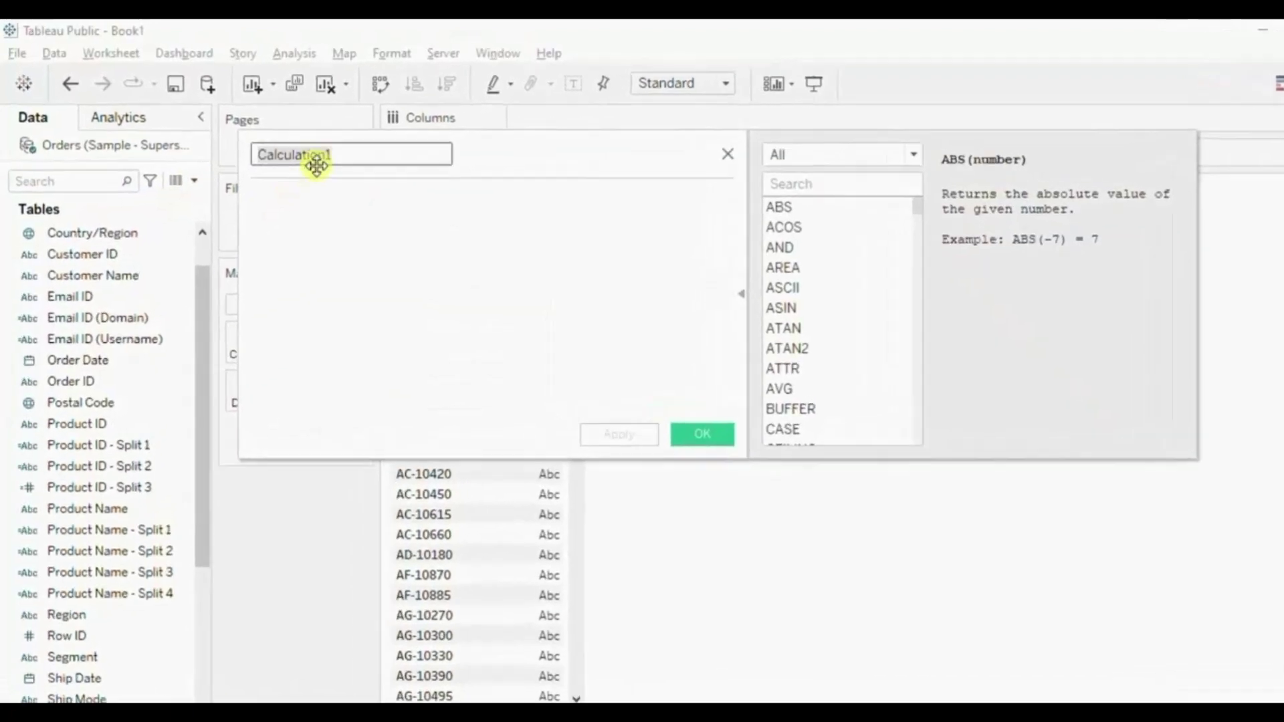
type("customer i")
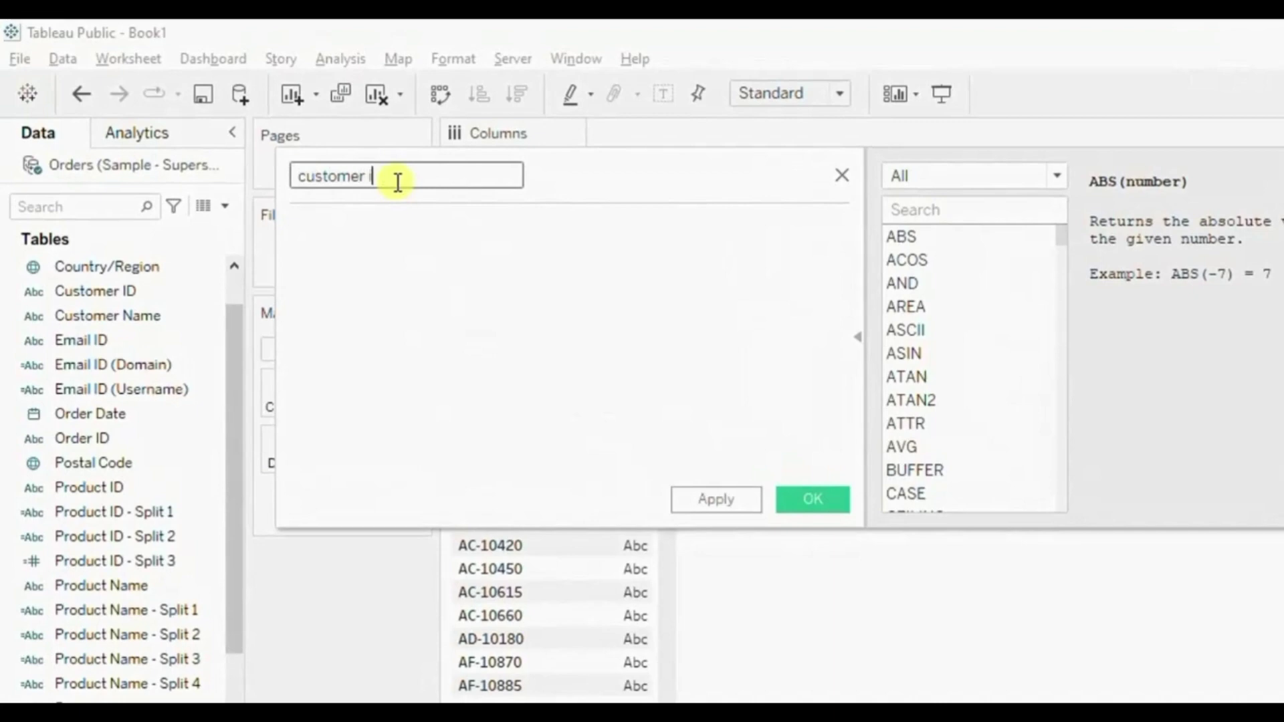
type("d split")
Enter the formula SPLIT([Customer ID],'-',1) for the customer id split field.
left_click(395, 228)
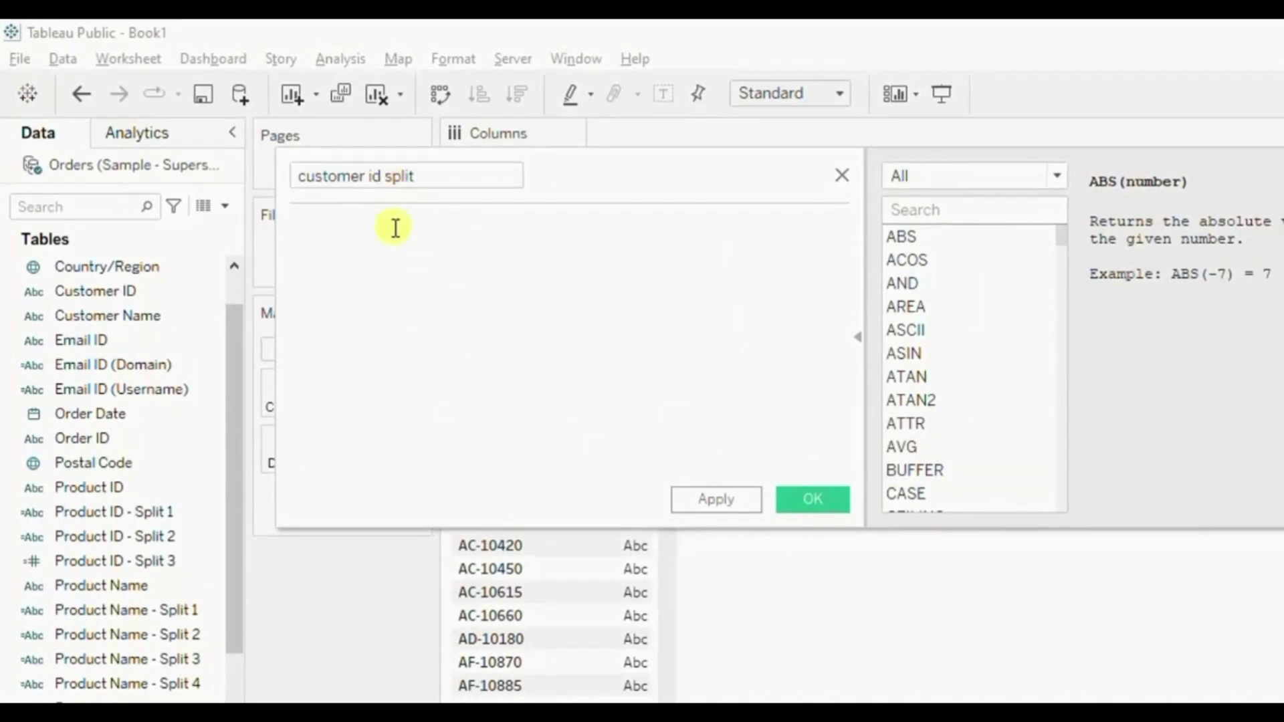
type("spl")
key("Return")
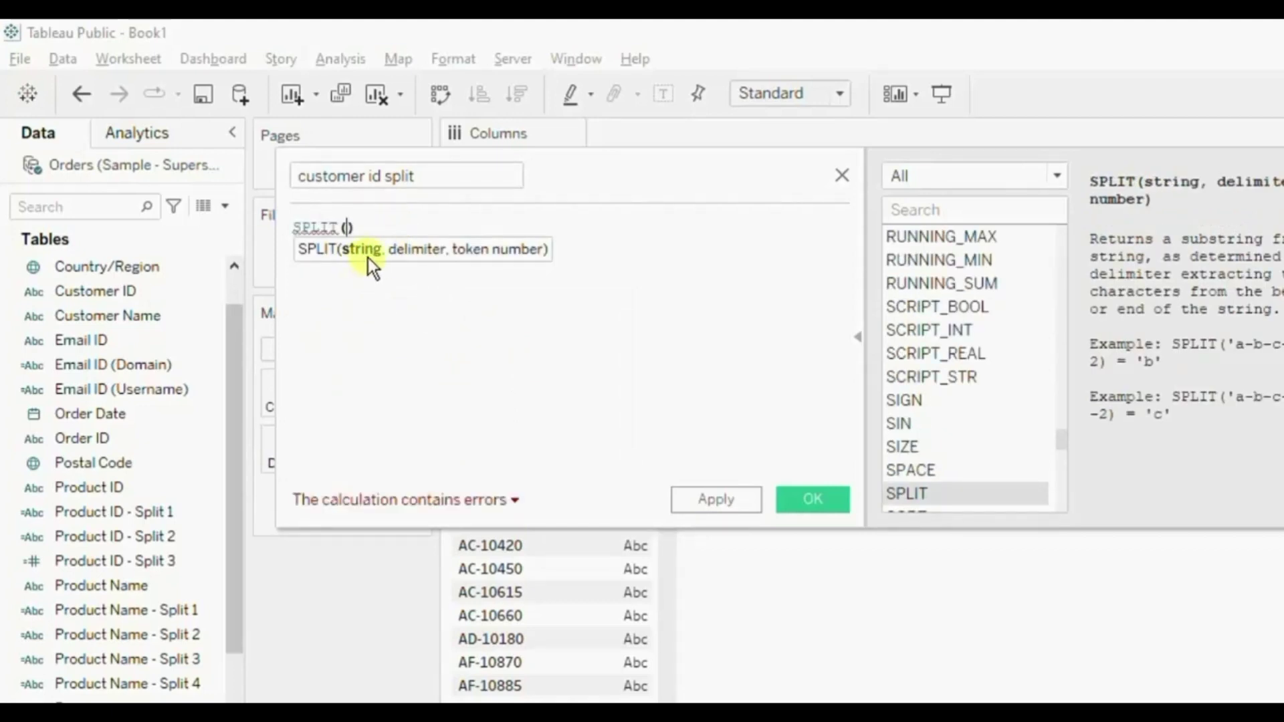
type("custom")
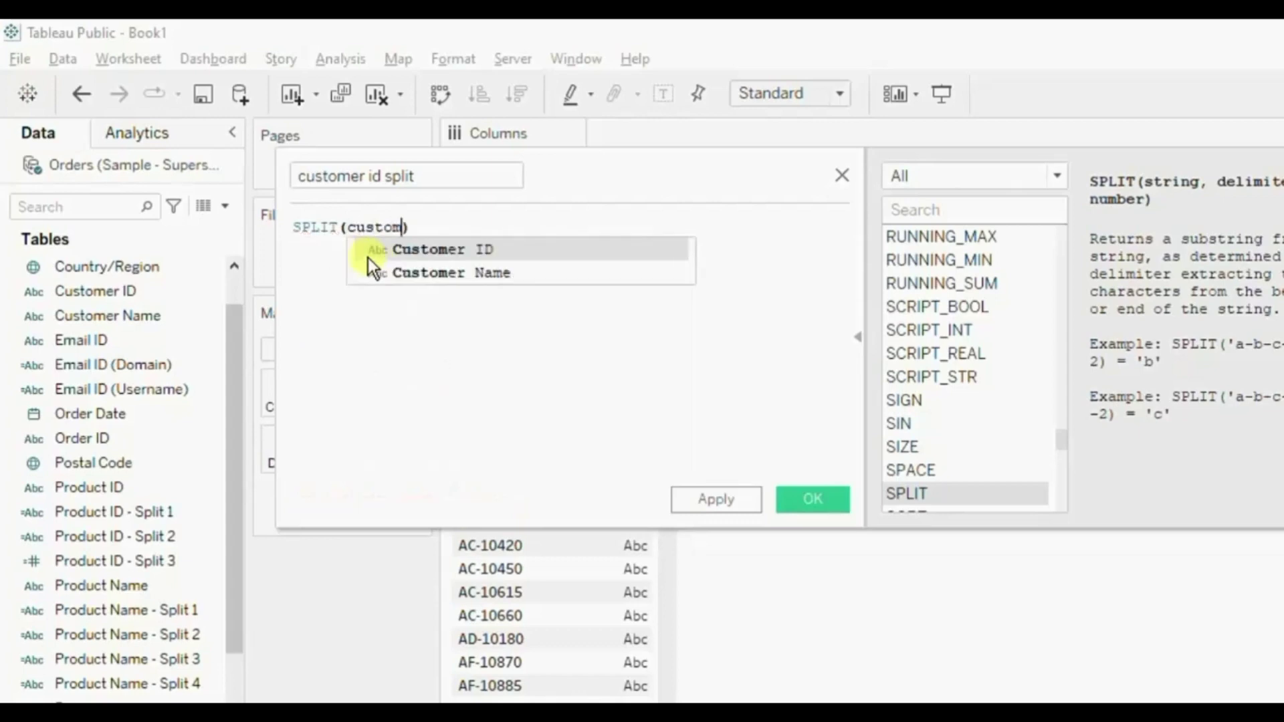
key("Return")
type(",")
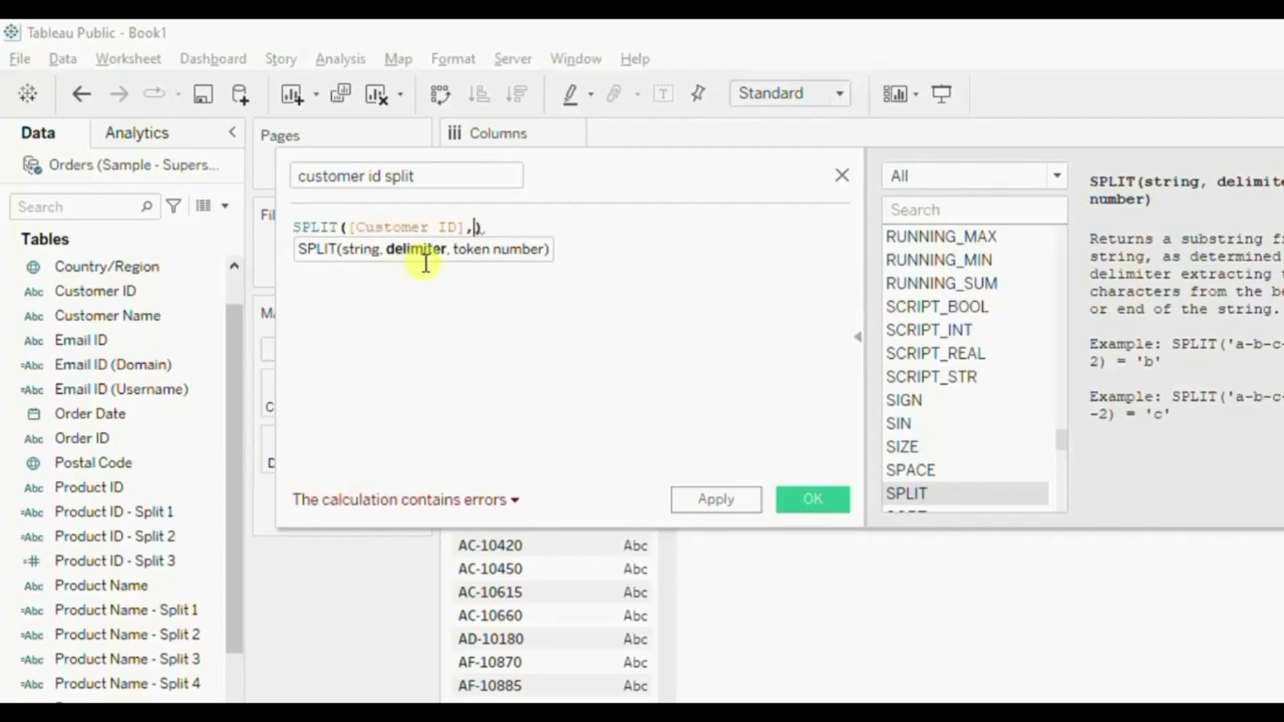
type("ID],'")
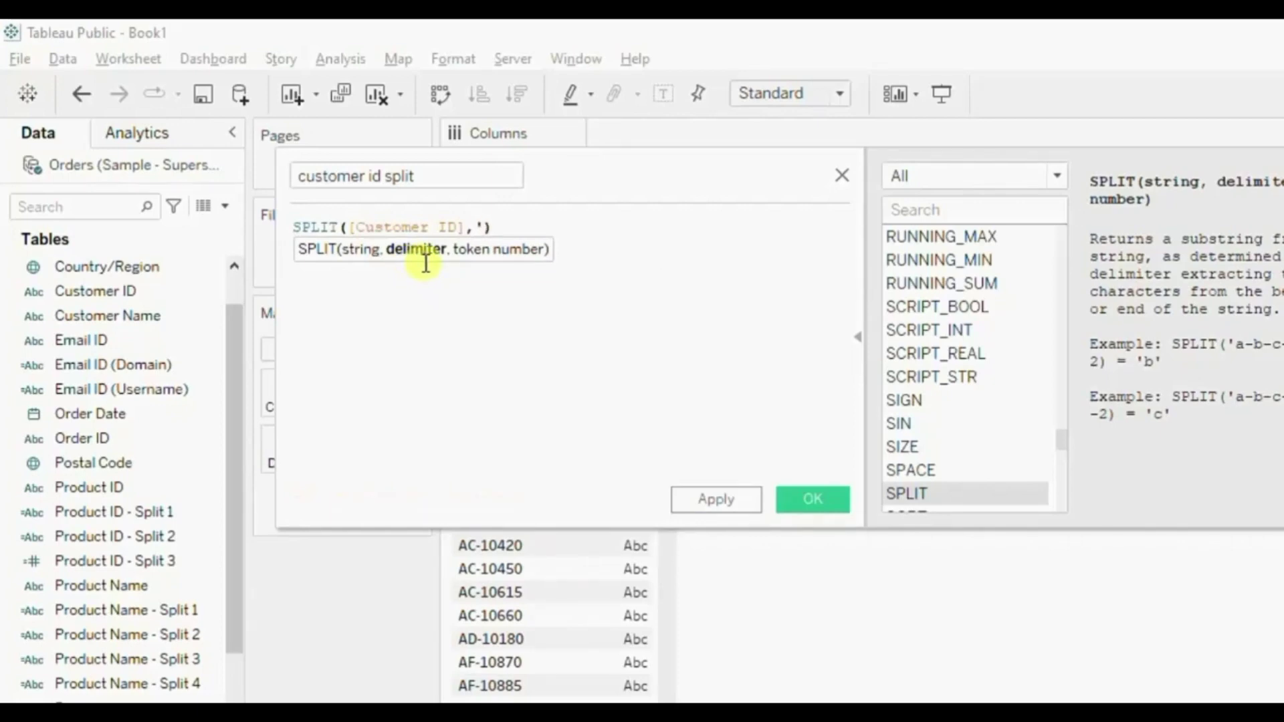
type("-'")
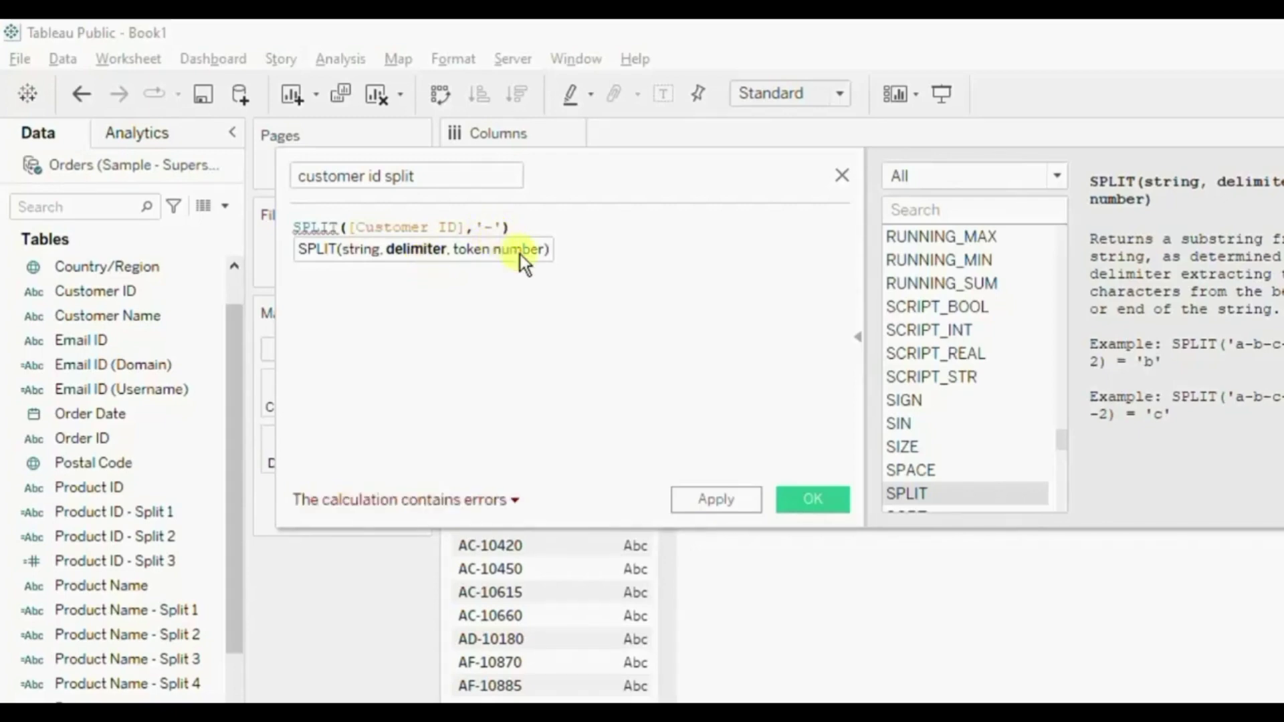
type(",")
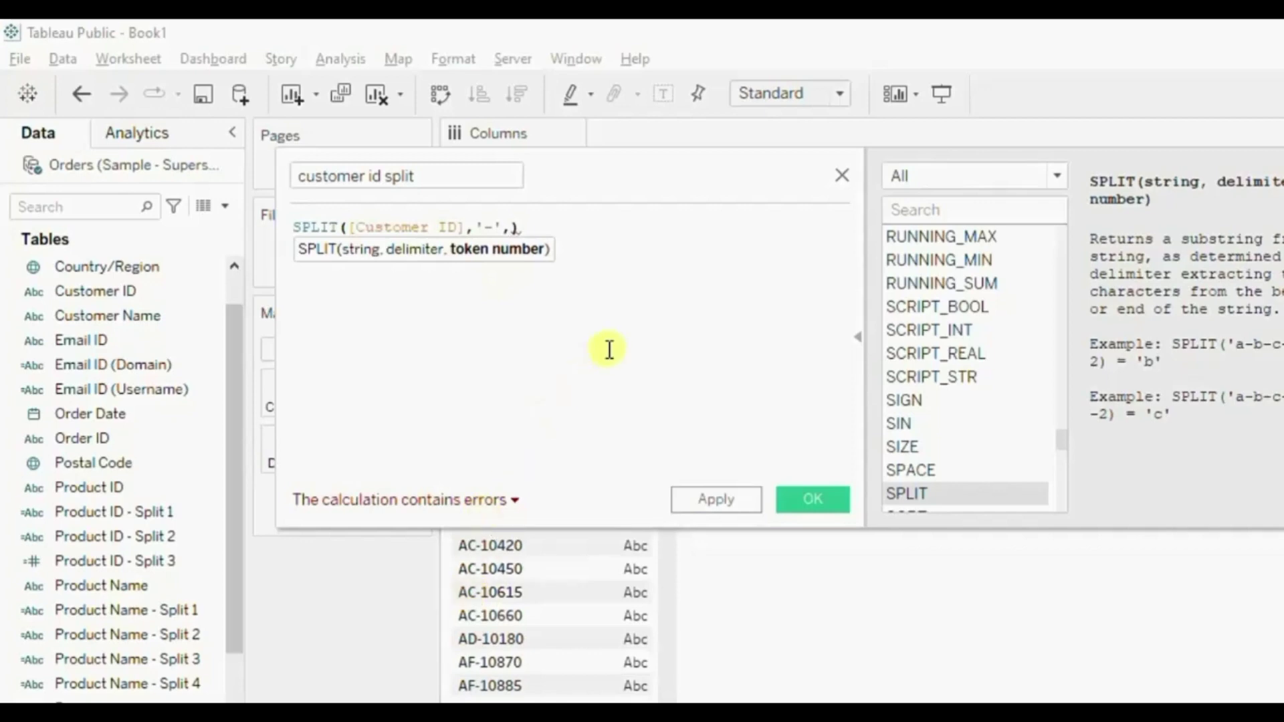
type("1")
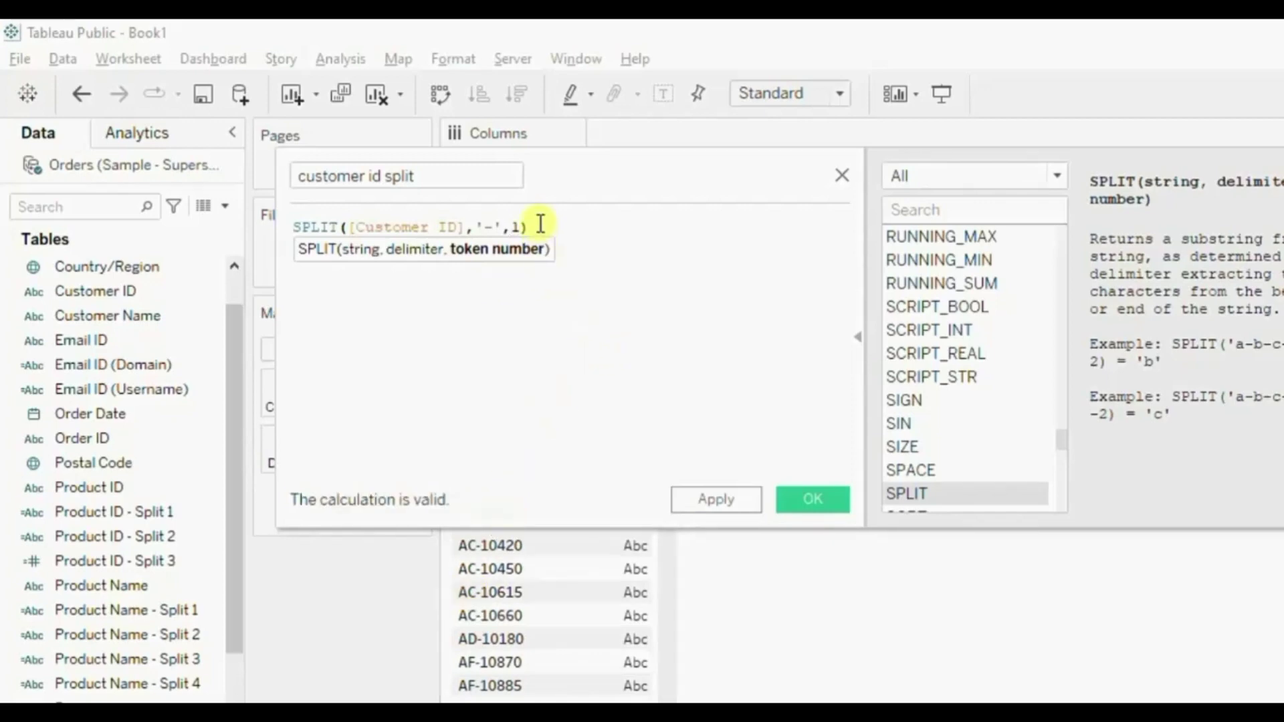
Wrap the SPLIT formula in TRIM so it reads TRIM(SPLIT([Customer ID],'-',1)), and save the calculated field.
left_click(537, 226)
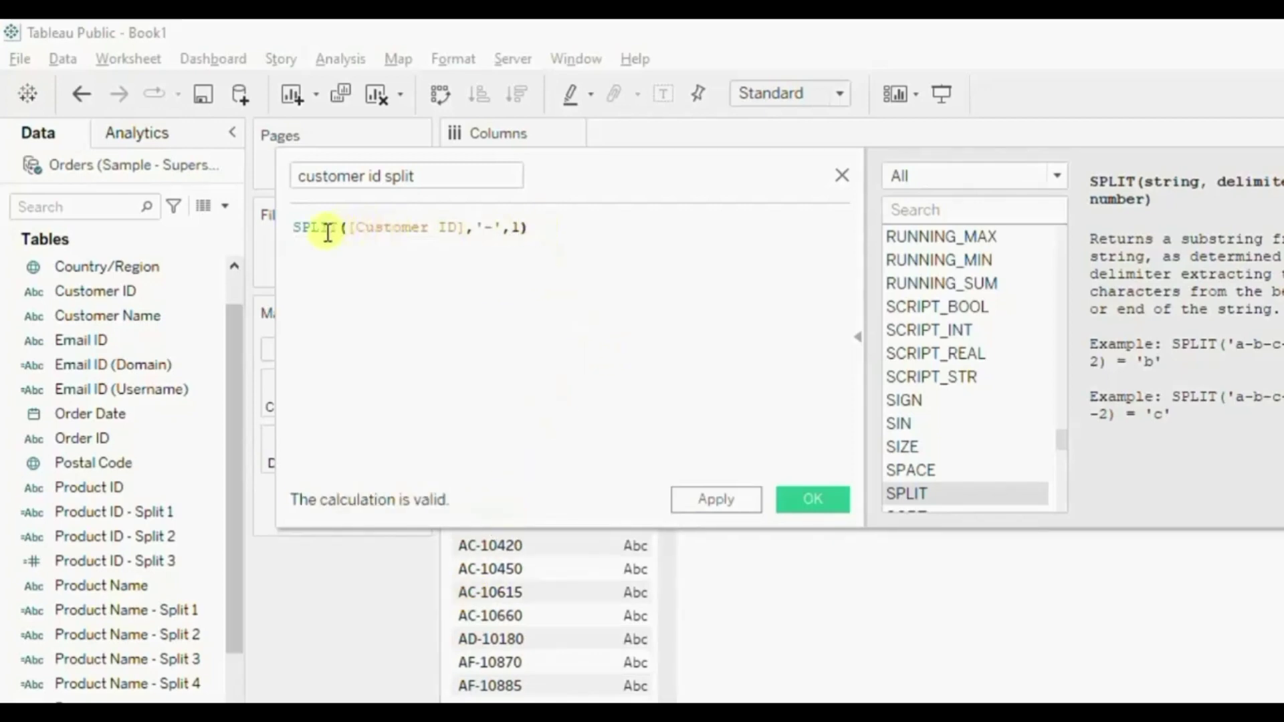
type(")")
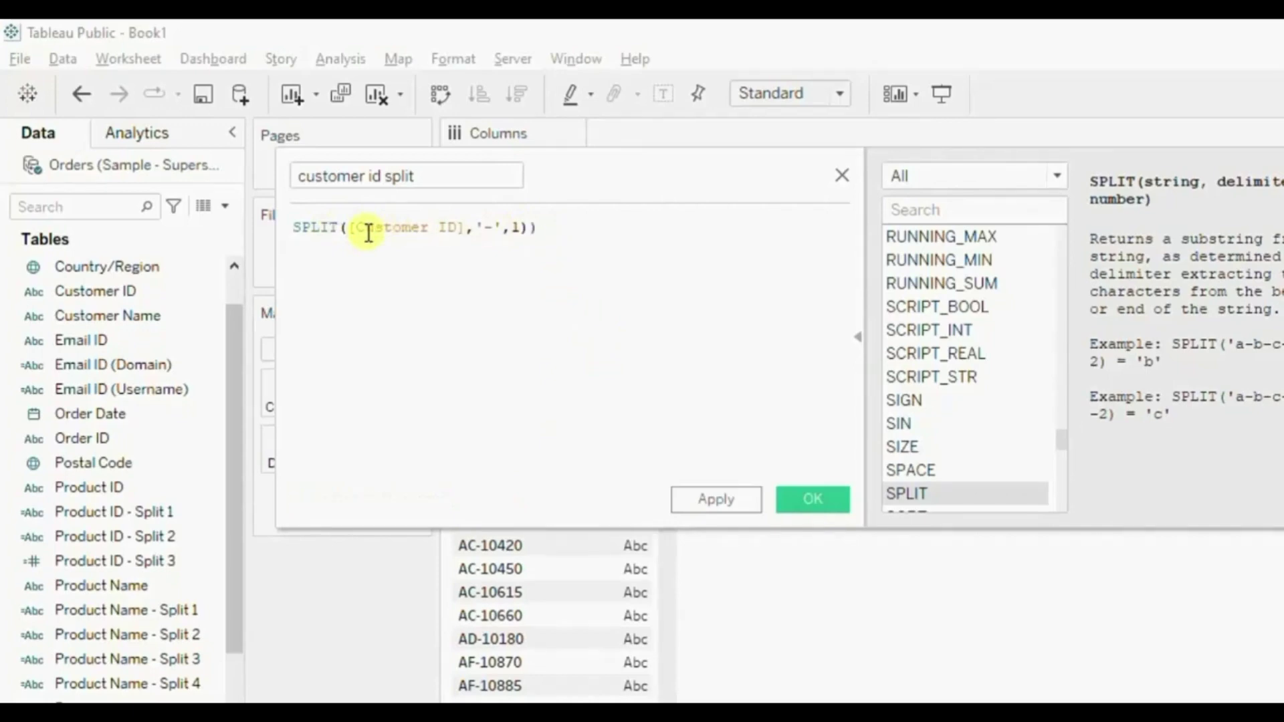
left_click(297, 224)
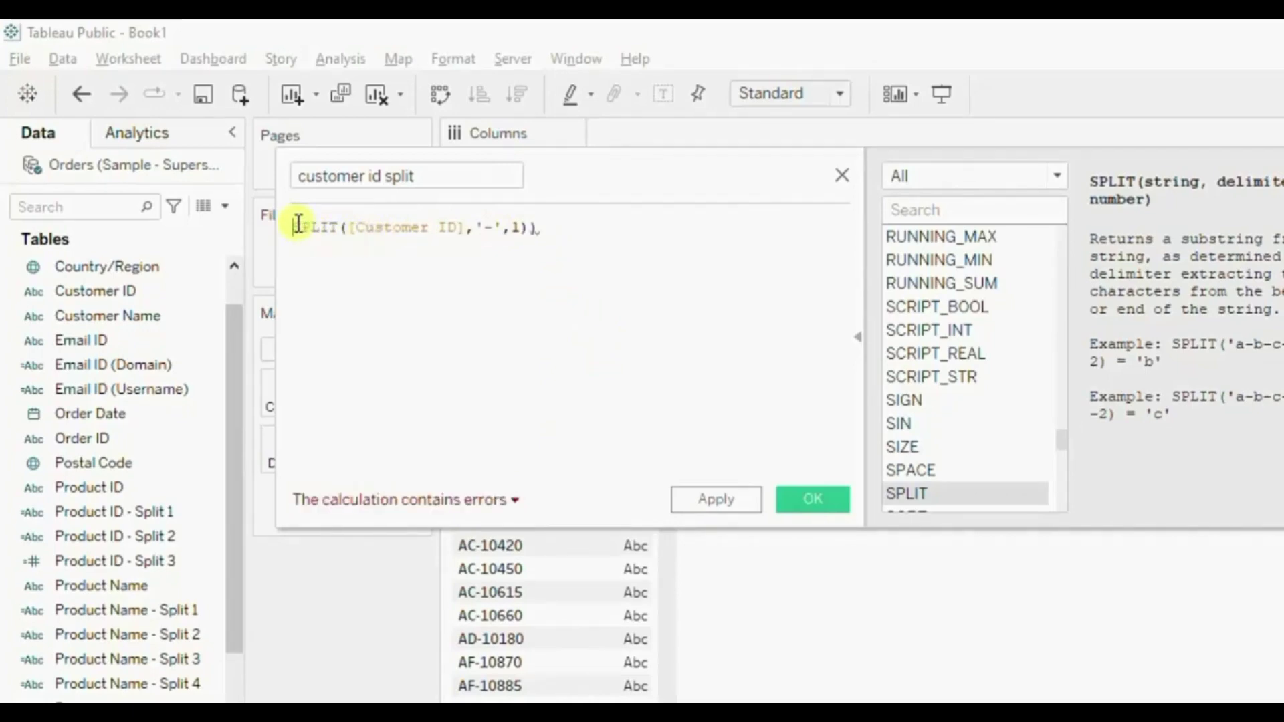
type("(")
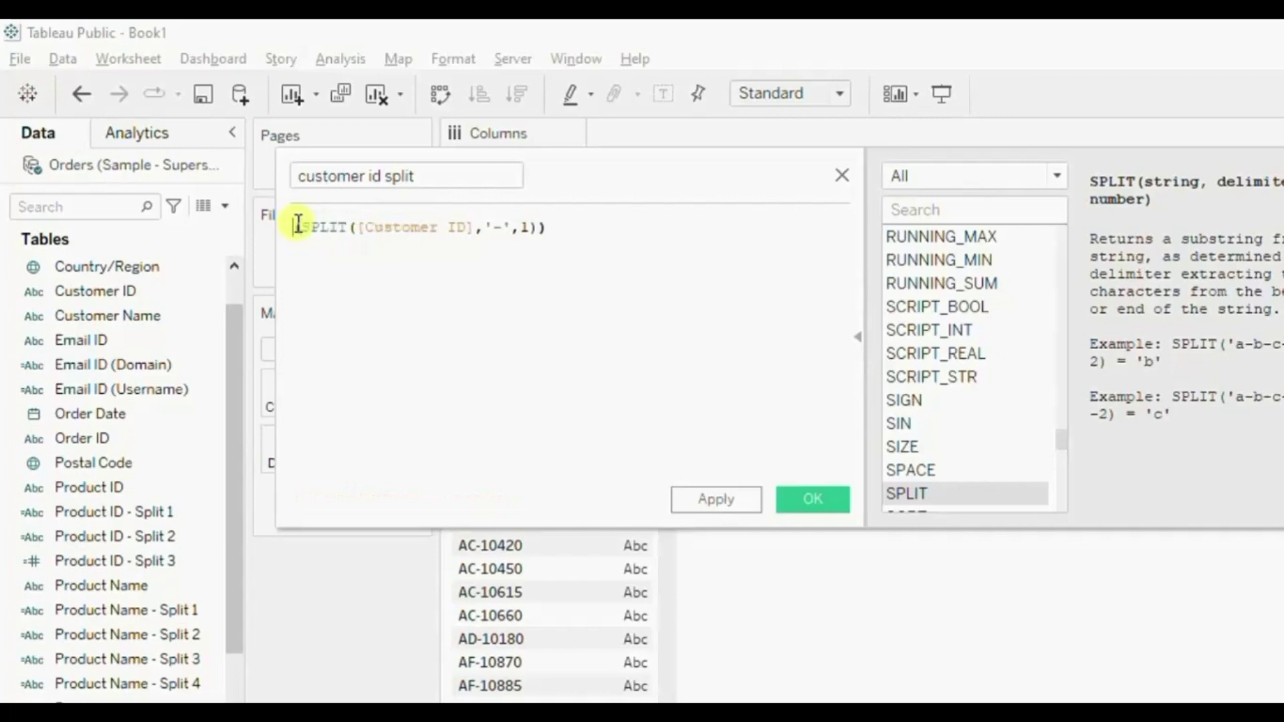
type("trim")
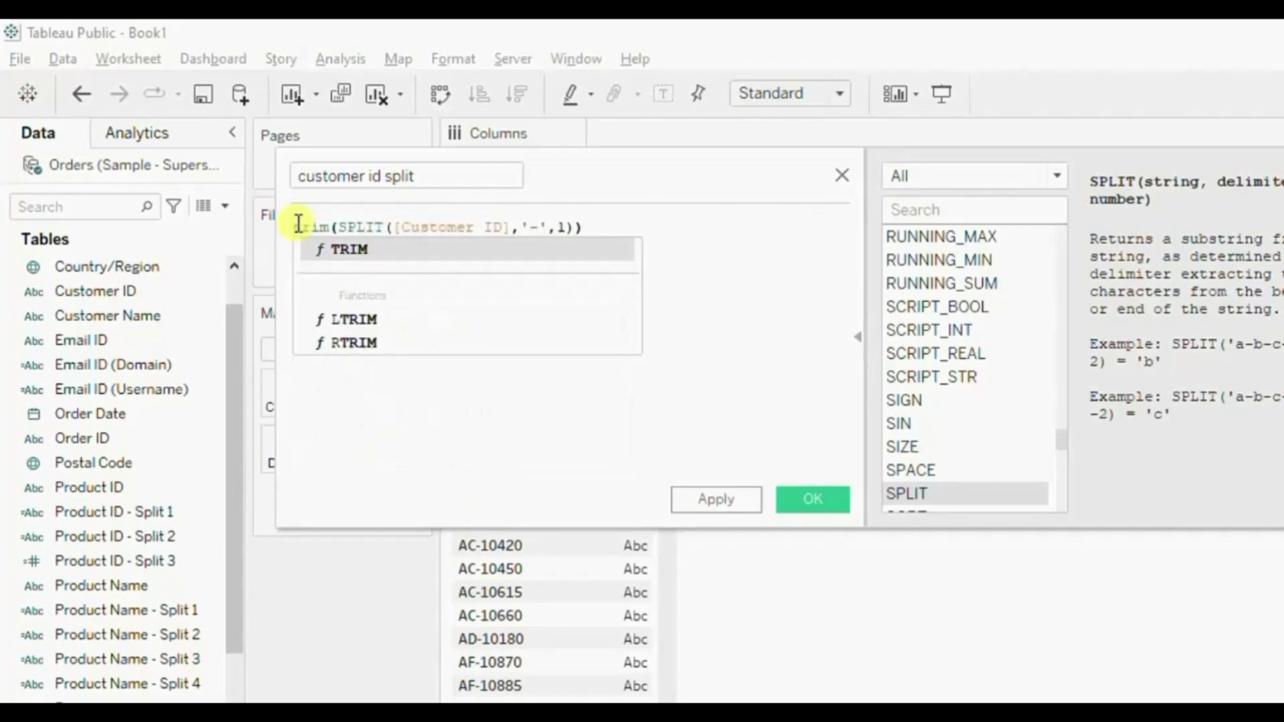
key("Return")
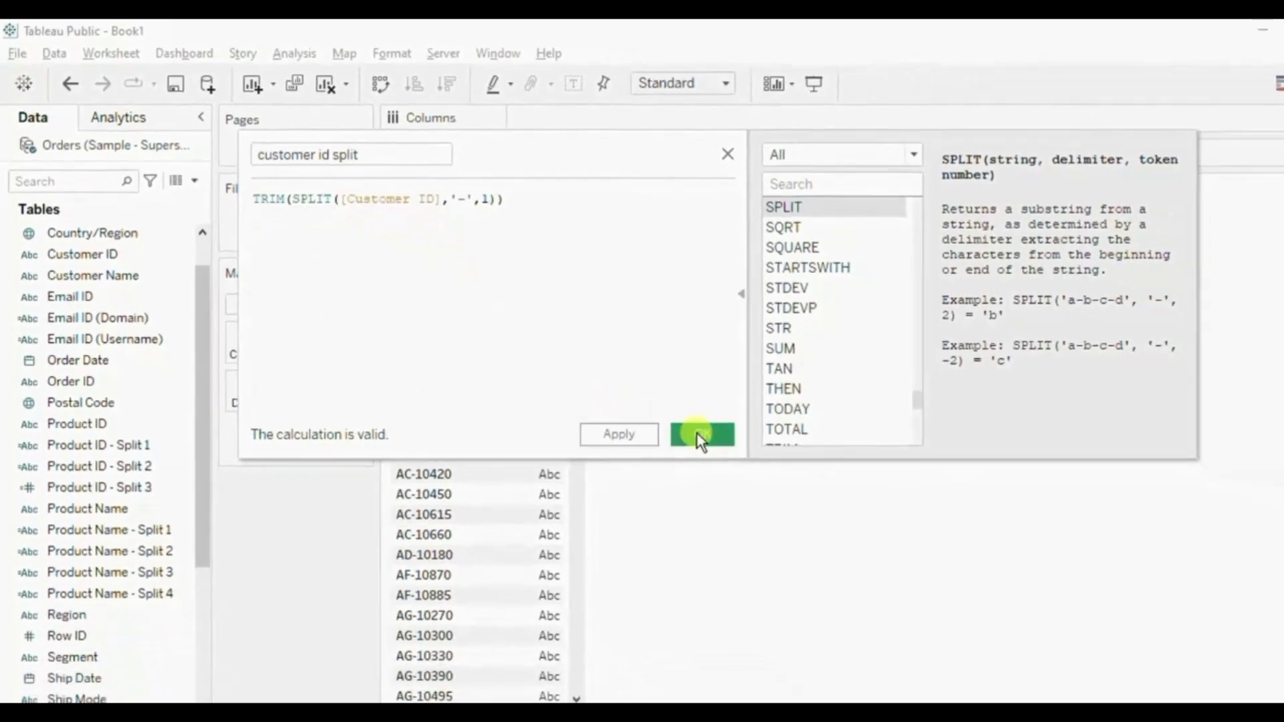
left_click(806, 499)
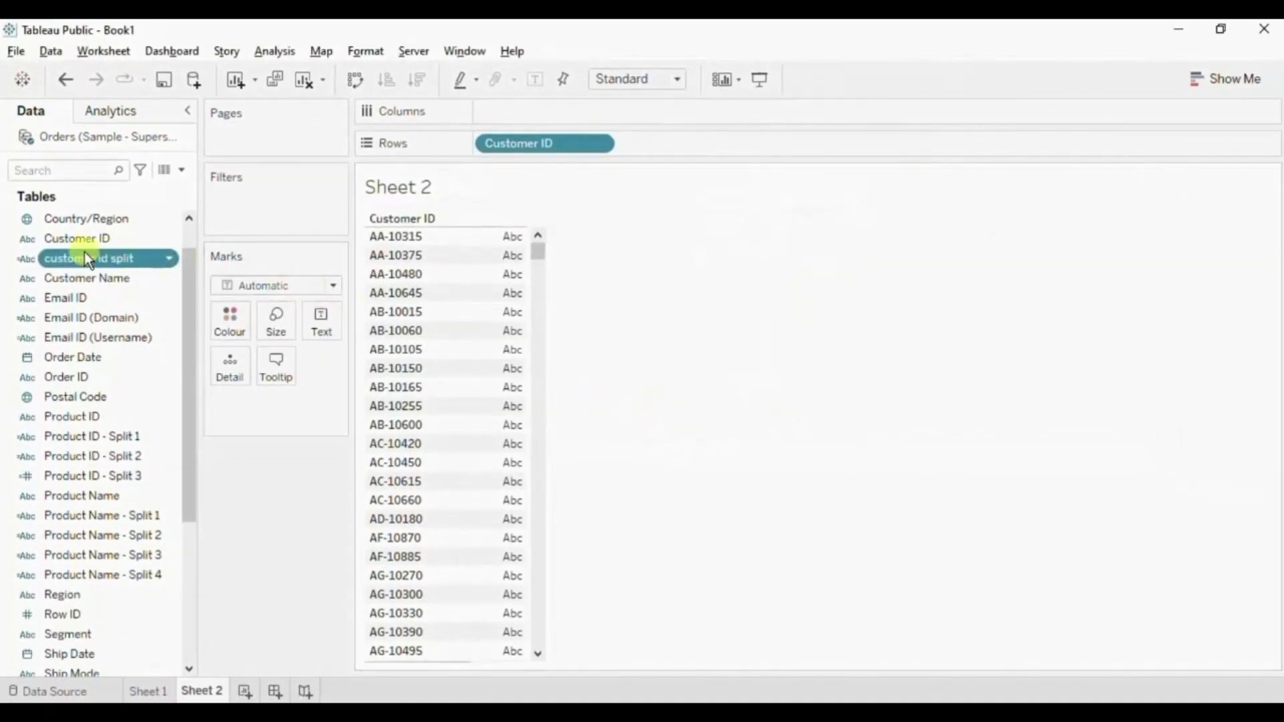
Place customer id split on Rows after Customer ID and compare the split values with the original IDs.
left_click_drag(61, 259, 660, 146)
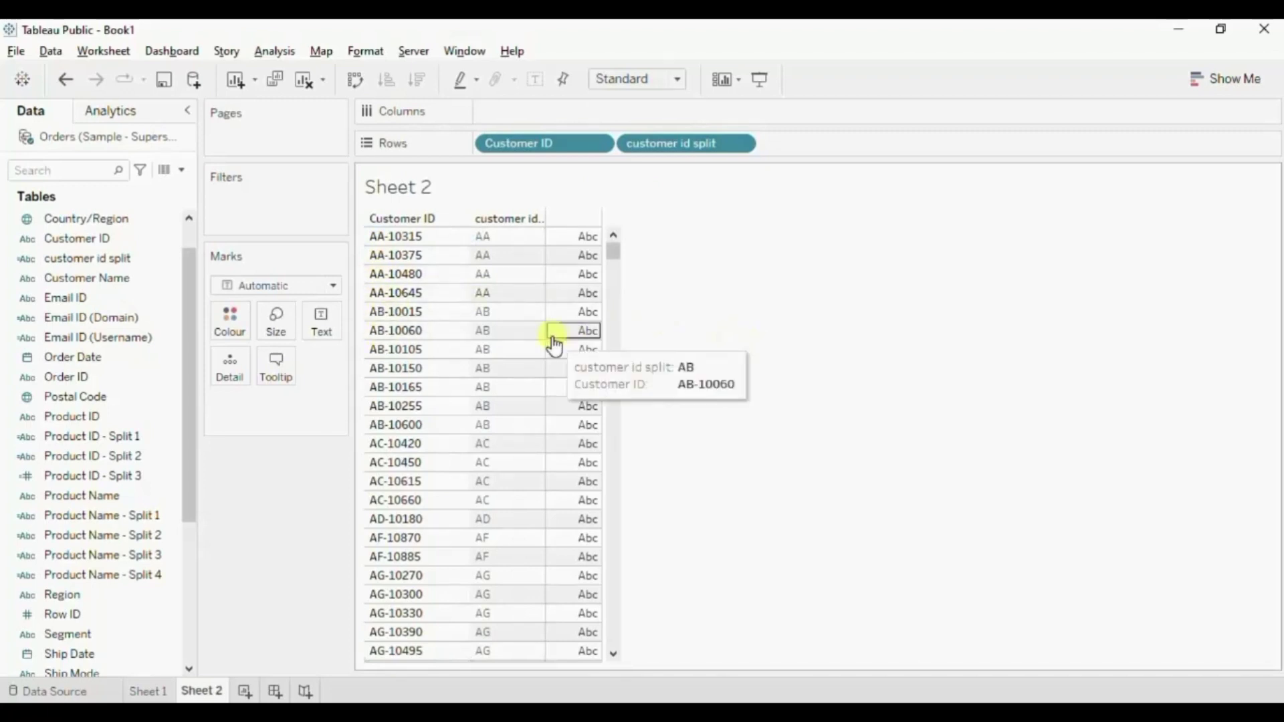
left_click_drag(555, 338, 401, 252)
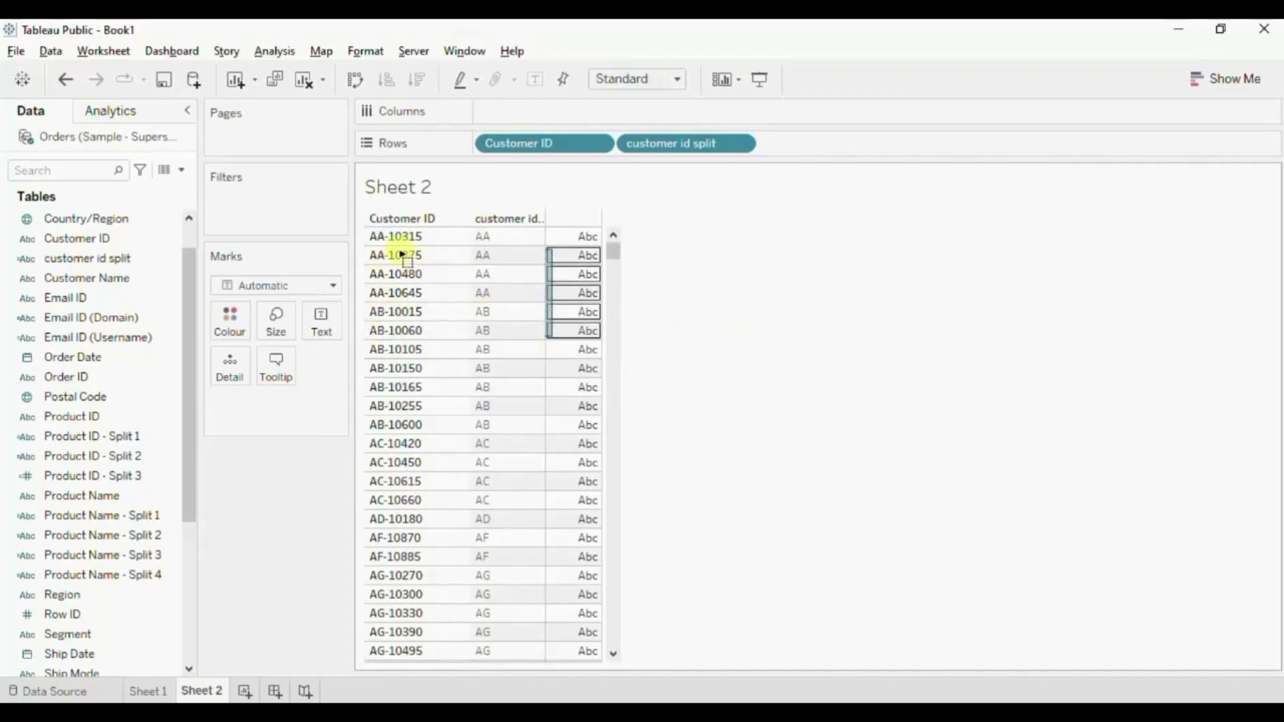
left_click(588, 314)
left_click(572, 298)
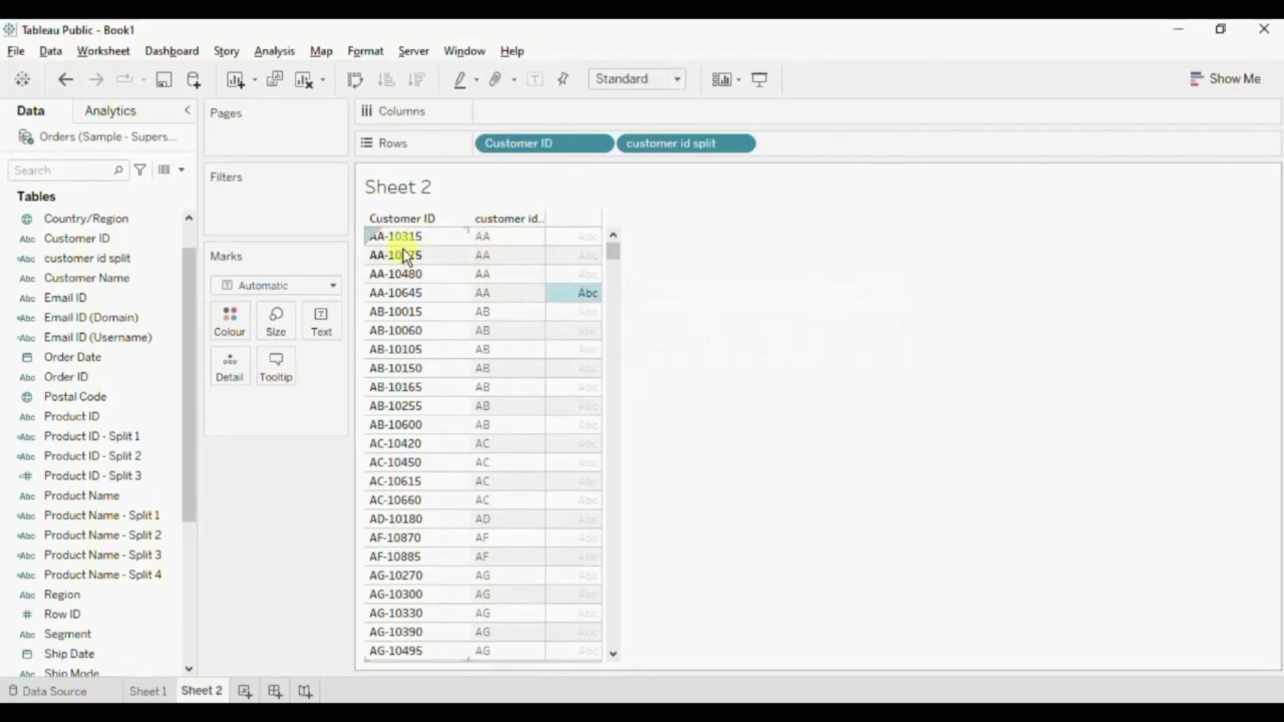
Edit the customer id split calculation, set the SPLIT token number to 2, and save it.
left_click(159, 439)
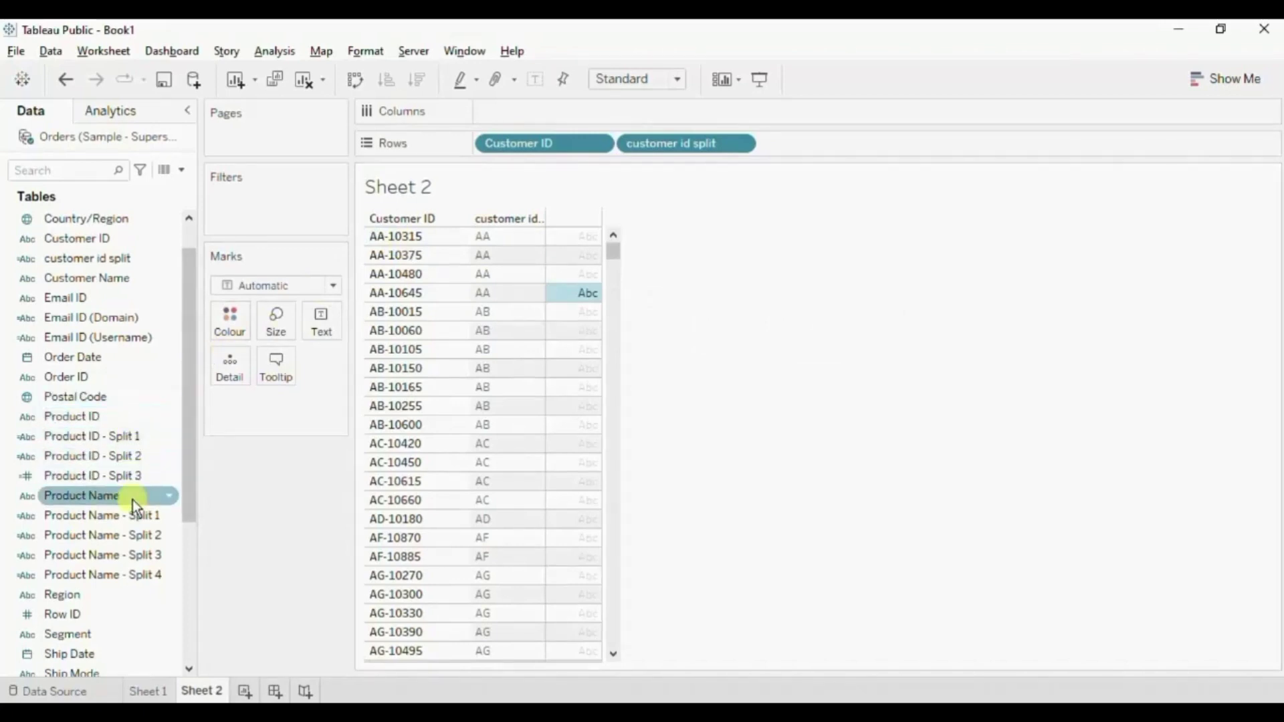
left_click(171, 259)
left_click(171, 260)
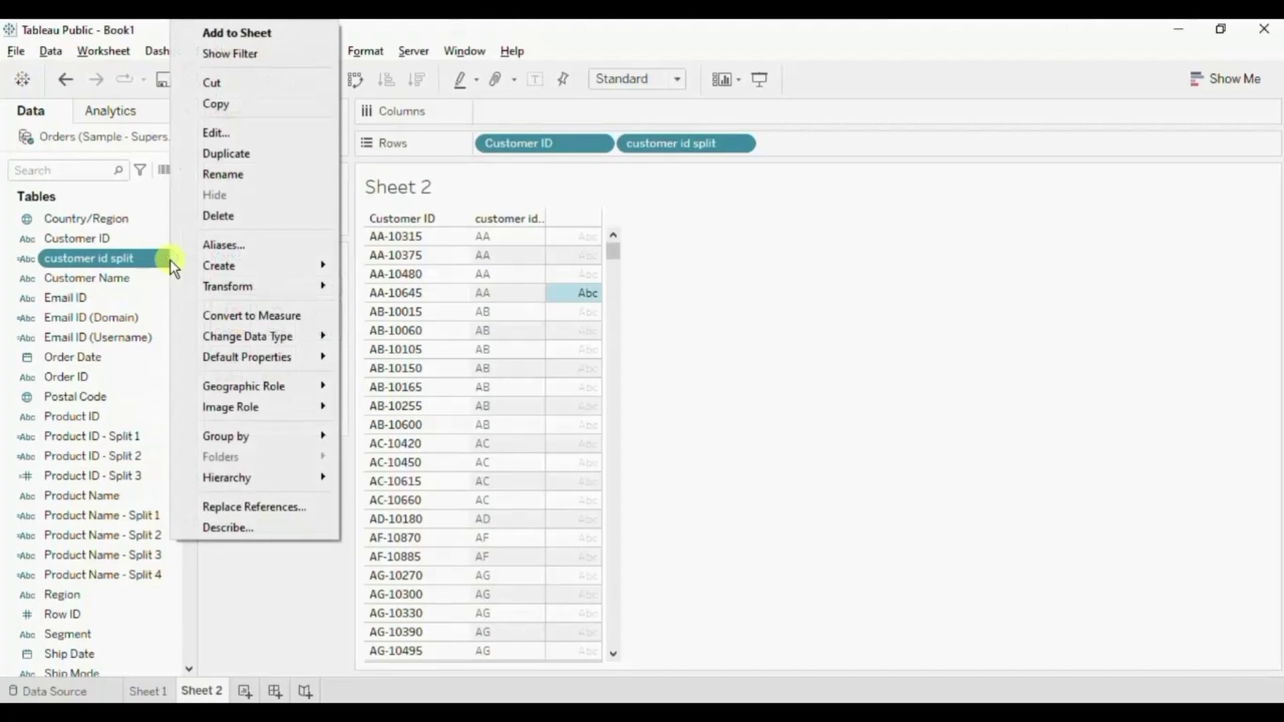
left_click(227, 134)
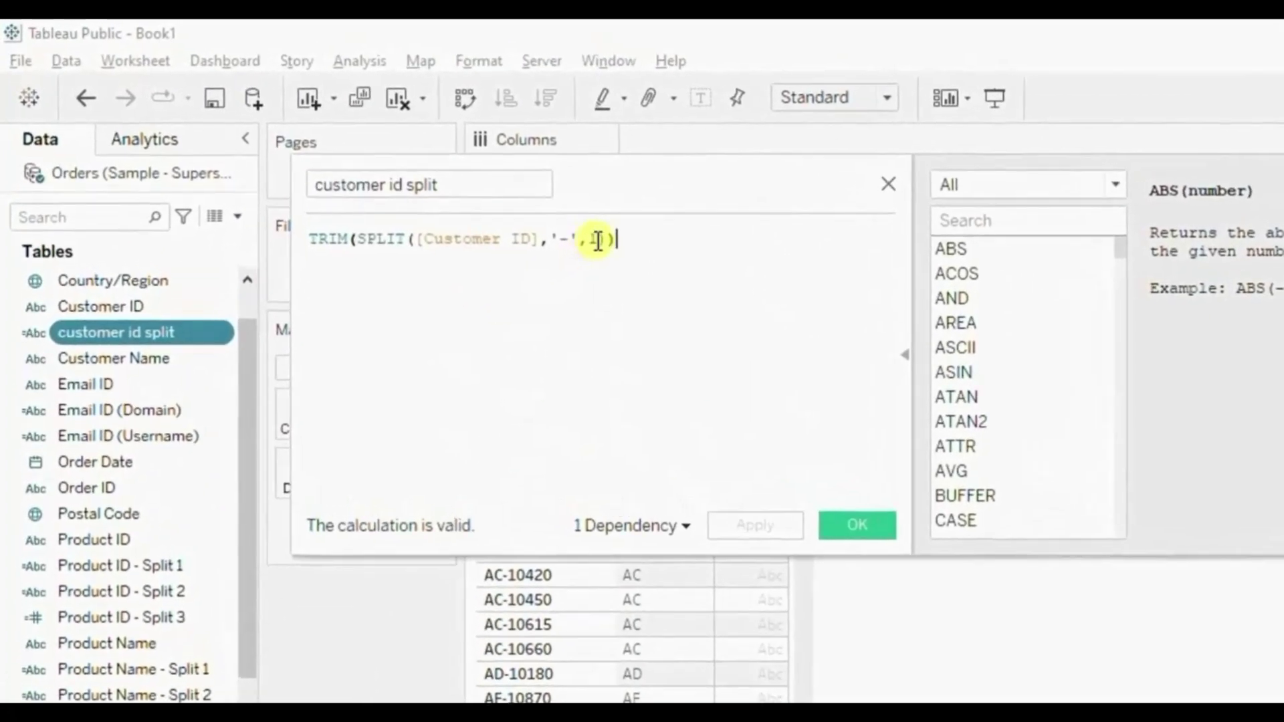
left_click(457, 187)
key("BackSpace")
type("2")
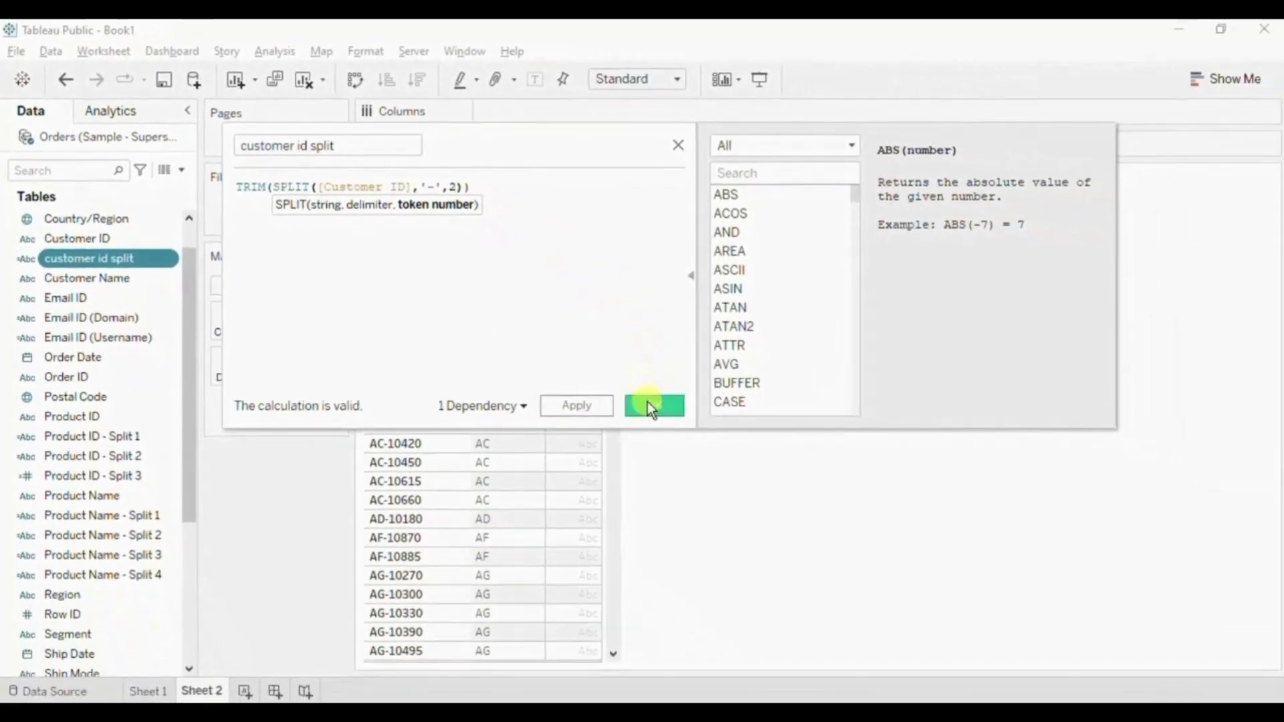
left_click(857, 525)
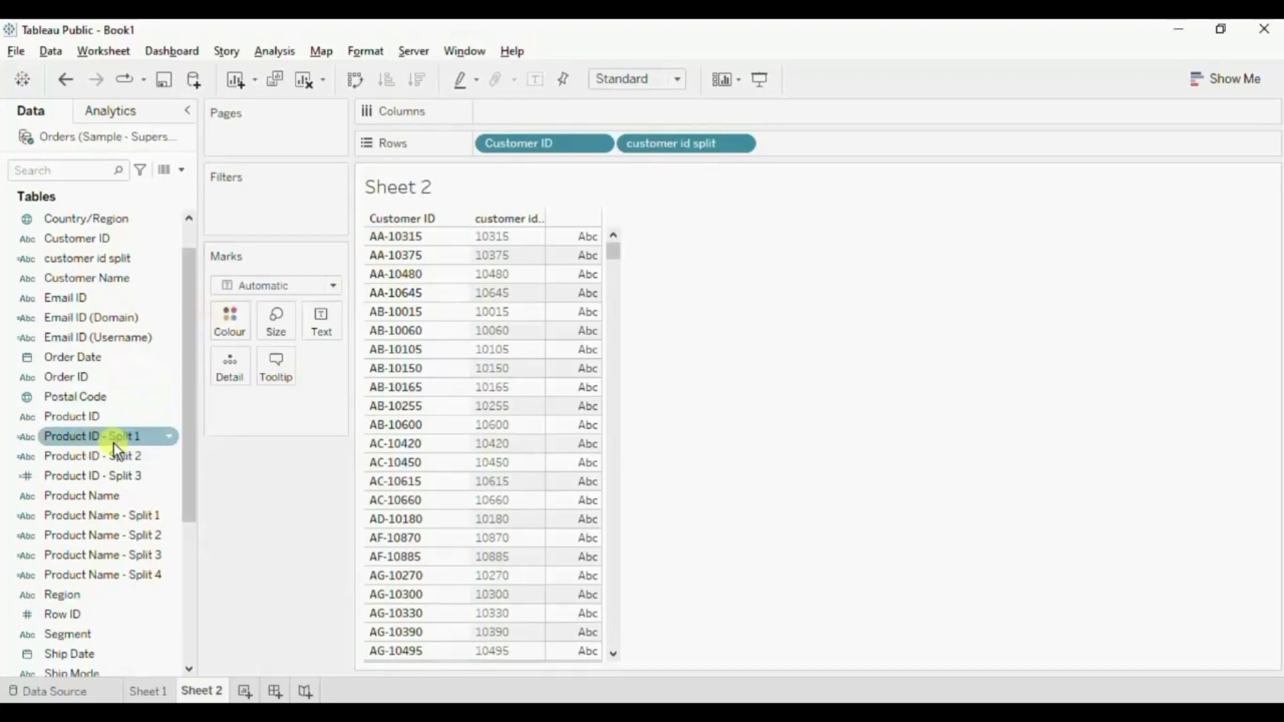
Rename the Product ID - Split 1 field as Product ID Code.
left_click(167, 439)
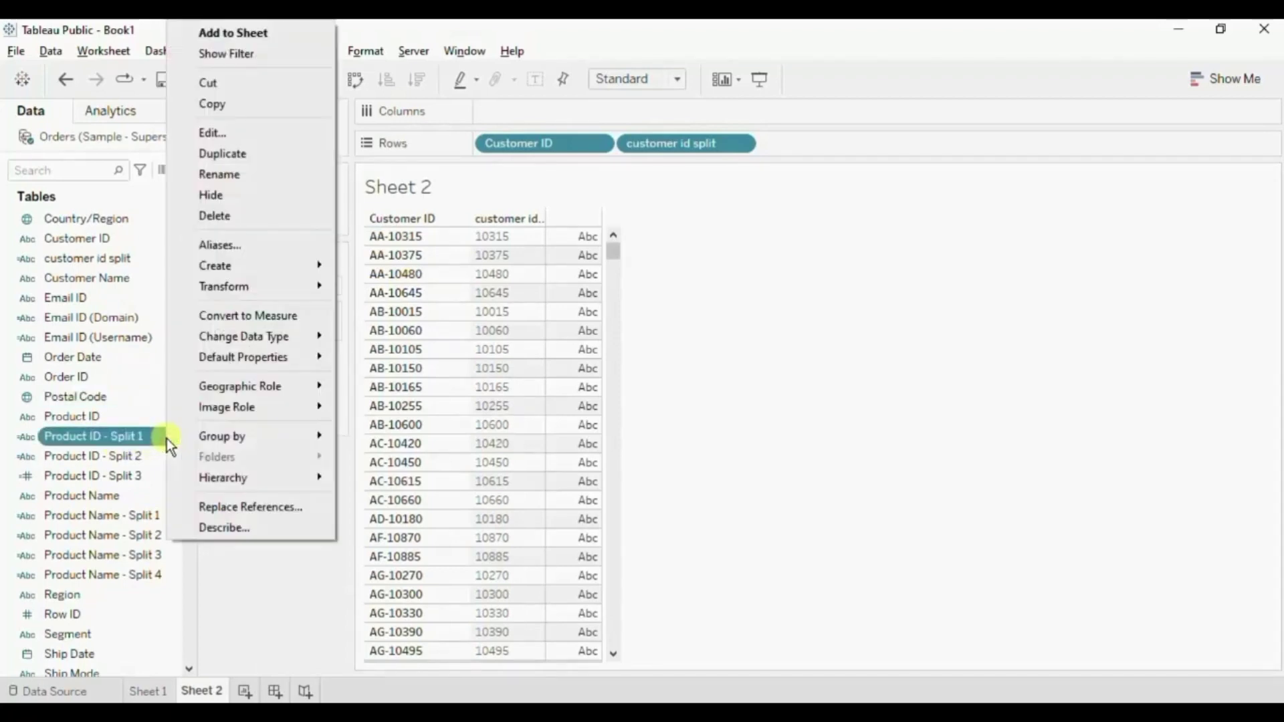
left_click(221, 176)
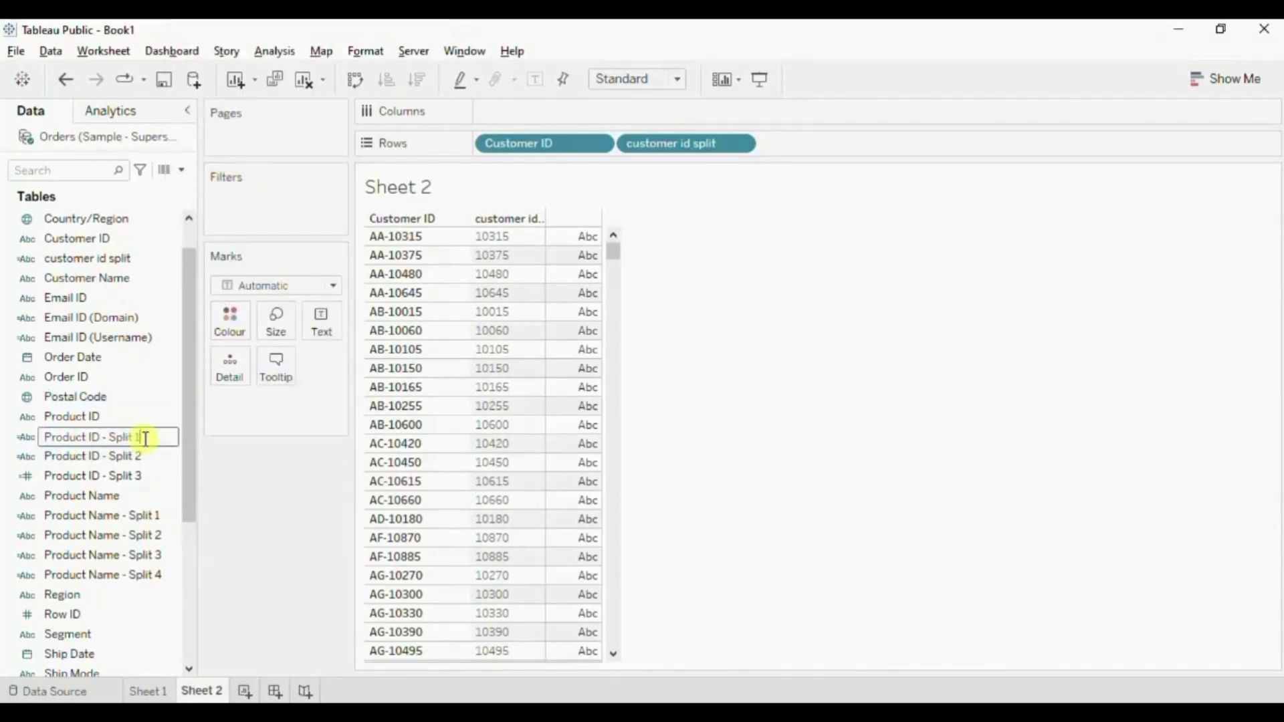
key("BackSpace")
key("BackSpace")
key("BackSpace")
key("BackSpace")
key("BackSpace")
key("BackSpace")
key("BackSpace")
key("BackSpace")
key("BackSpace")
key("BackSpace")
type("Code")
key("Return")
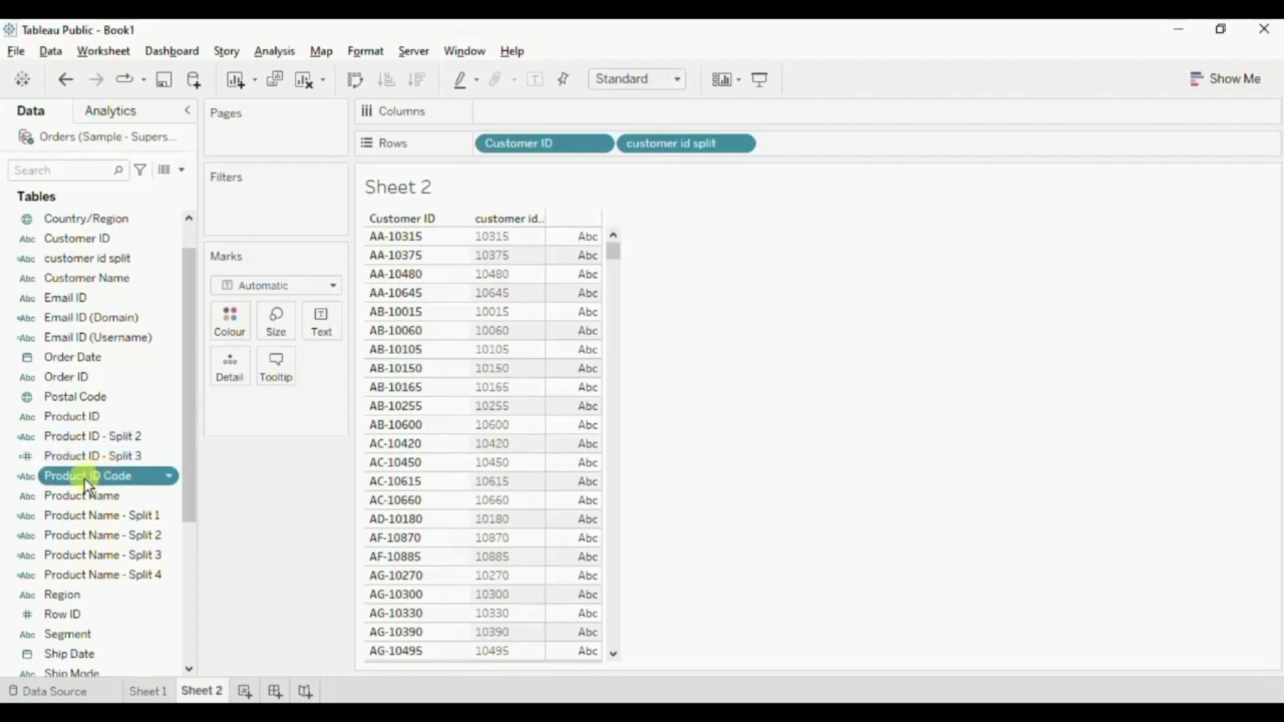